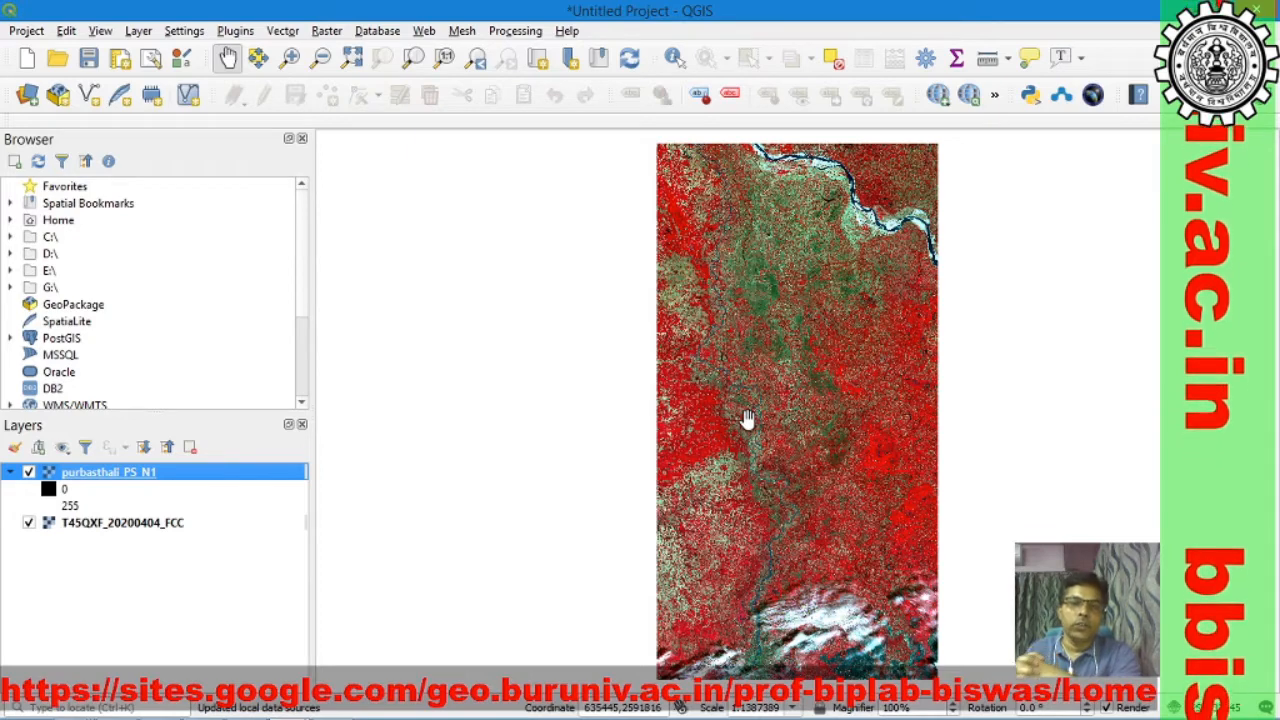
Step: Zoom to the extents of the purbasthali_PS_N1 and T45QXF_20200404_FCC layers in turn to compare their map coordinates
right_click(145, 487)
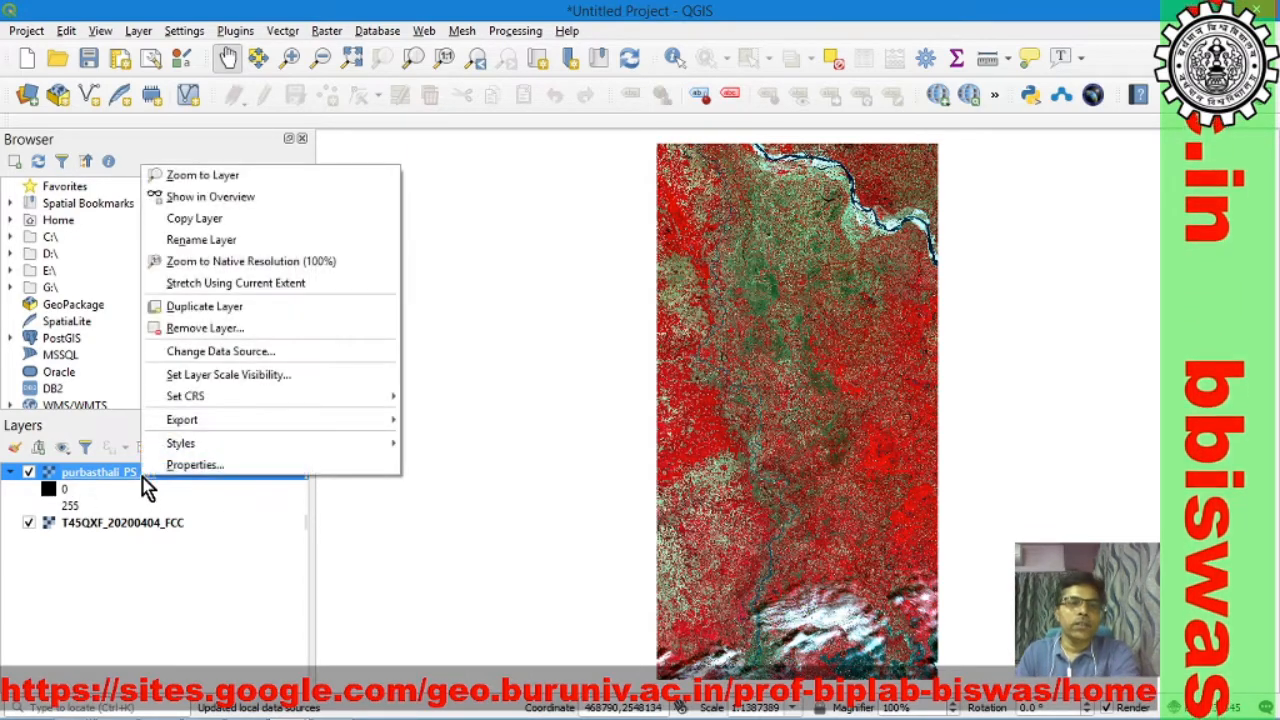
left_click(250, 191)
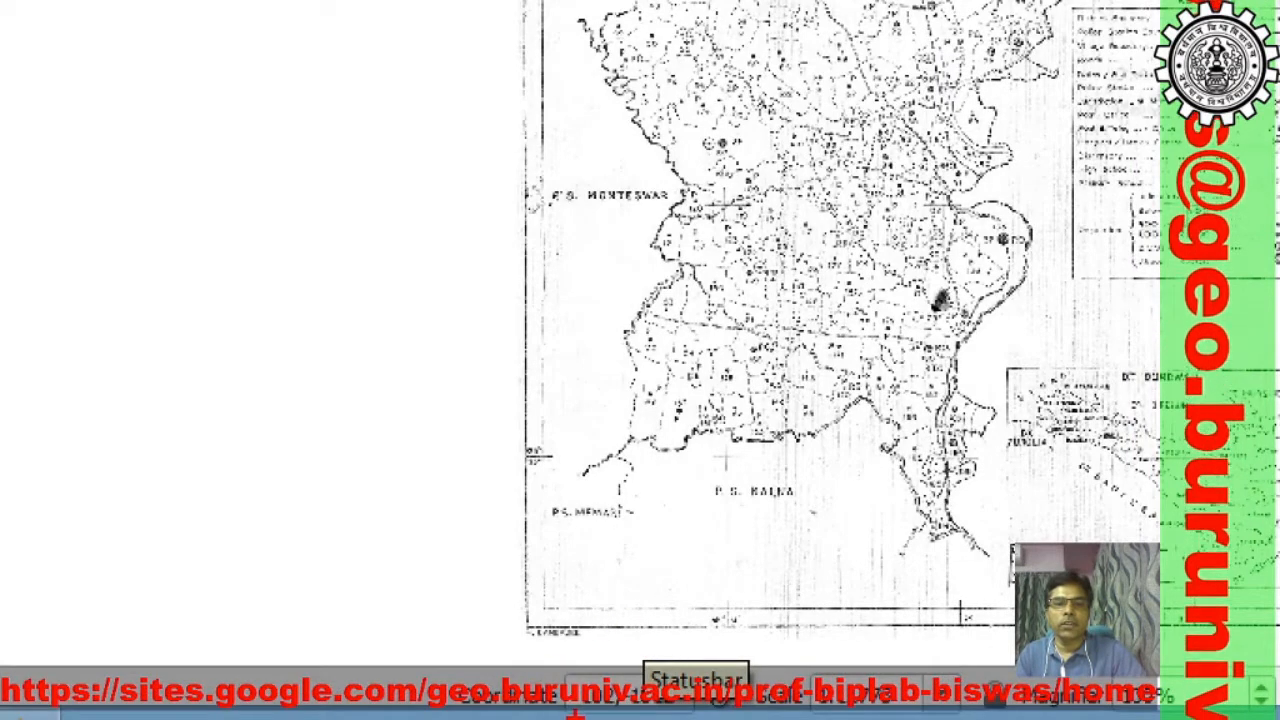
mouse_move(565, 665)
left_mouse_down()
mouse_move(614, 702)
mouse_move(709, 717)
left_mouse_up()
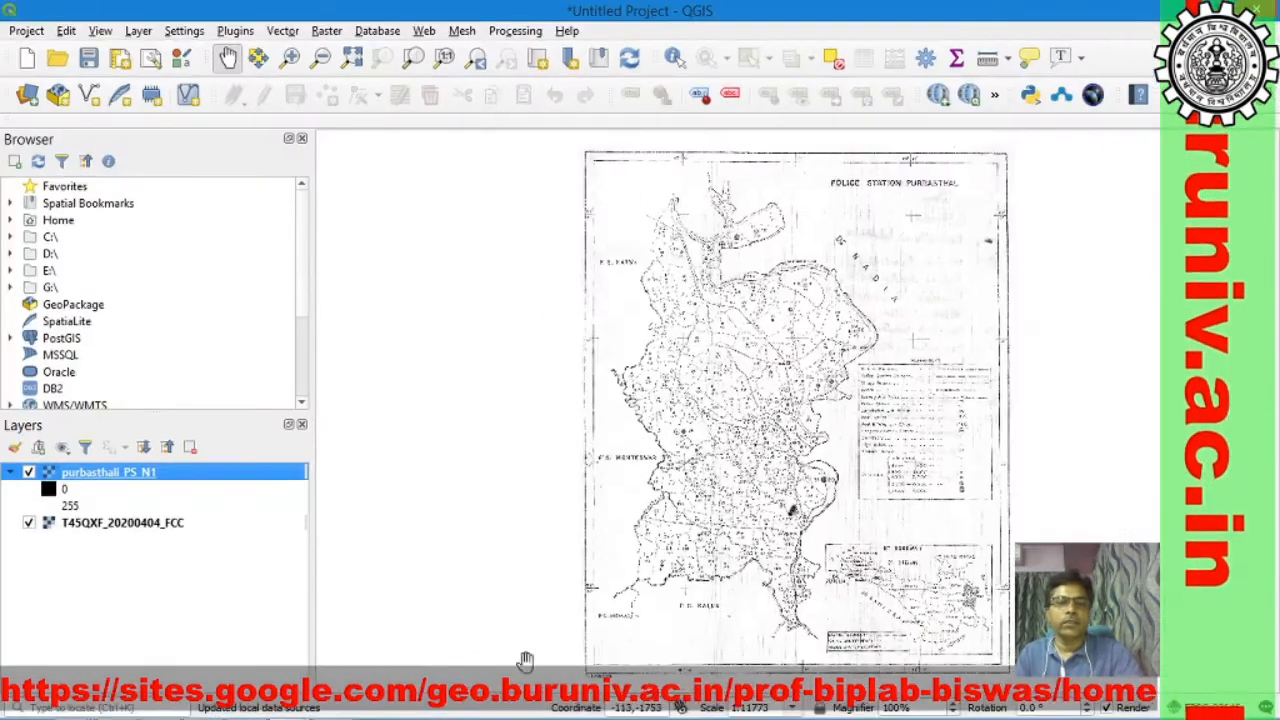
left_click(162, 530)
right_click(162, 532)
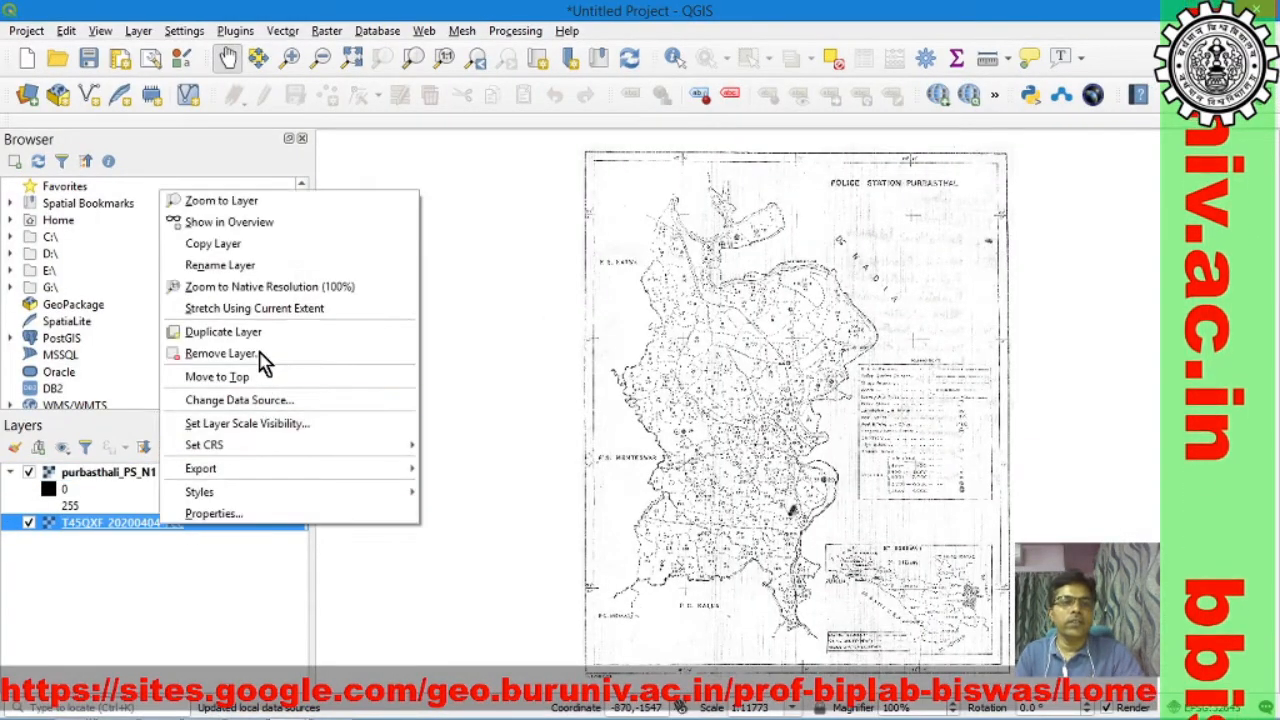
left_click(240, 206)
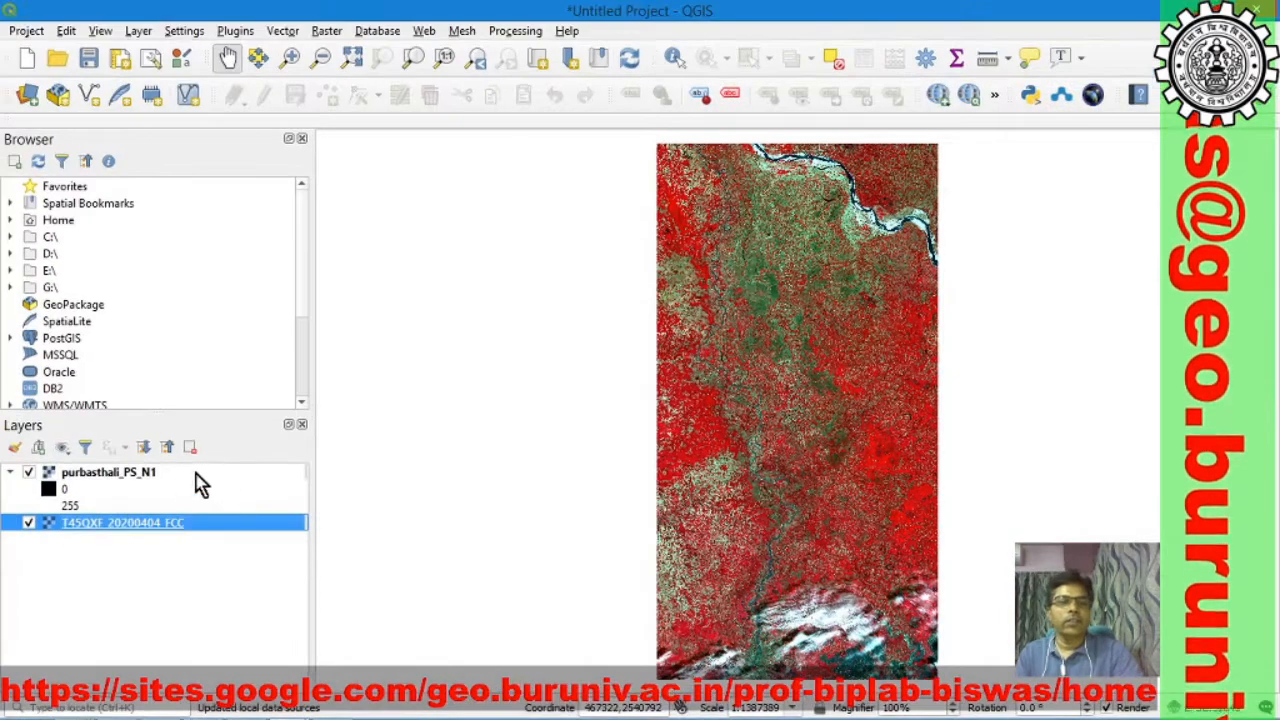
left_click(162, 473)
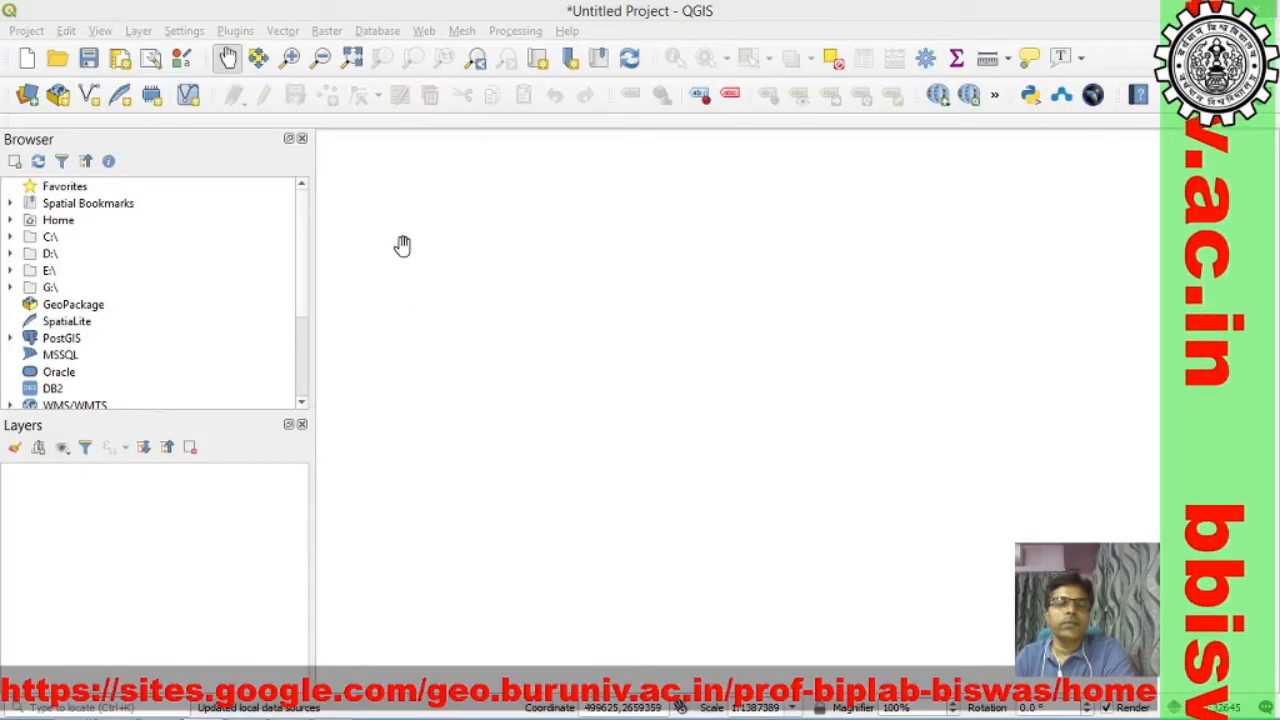
Step: Open the Georeferencer and load the purbasthali_PS_N1 raster from the GIS Tasks folder
left_click(325, 31)
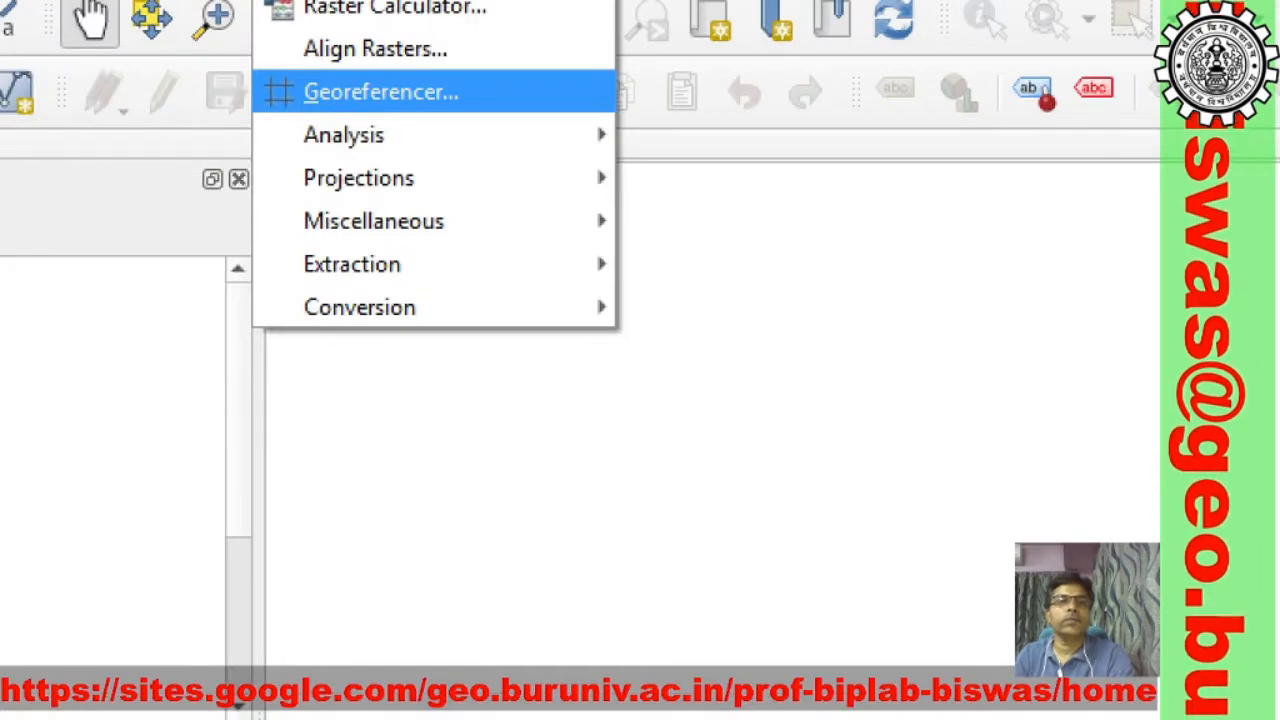
left_click(380, 91)
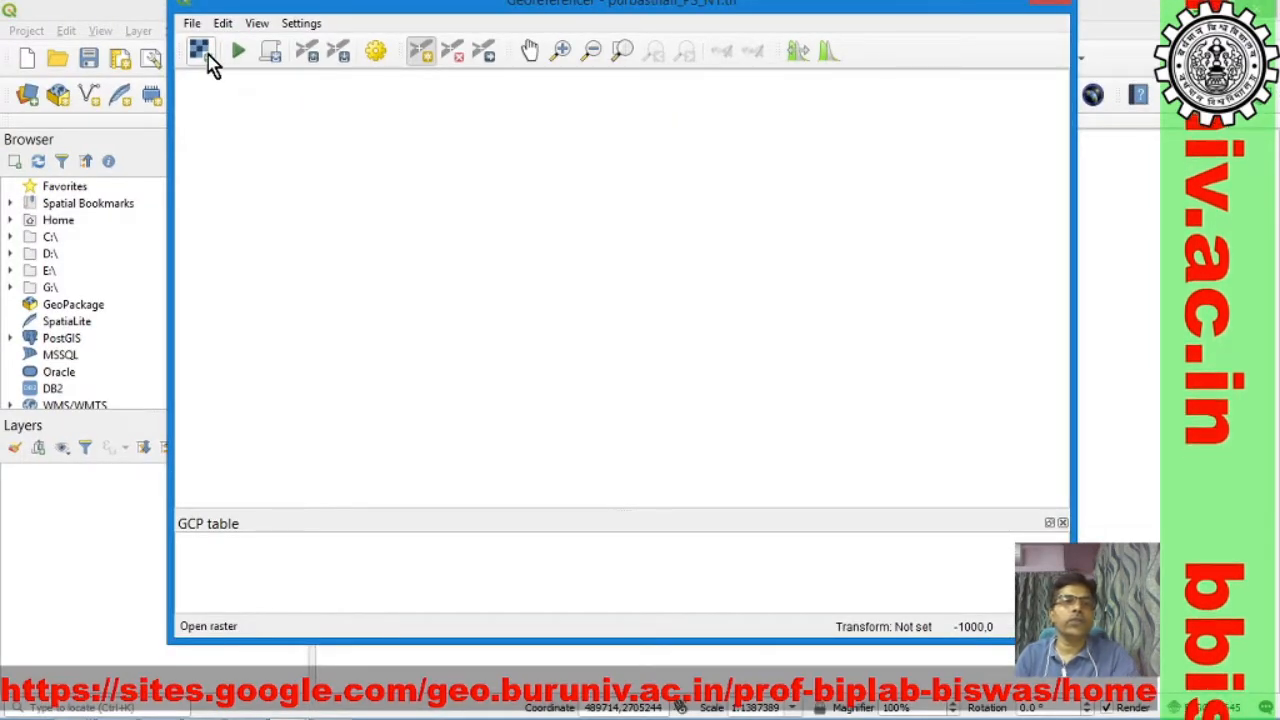
left_click(208, 58)
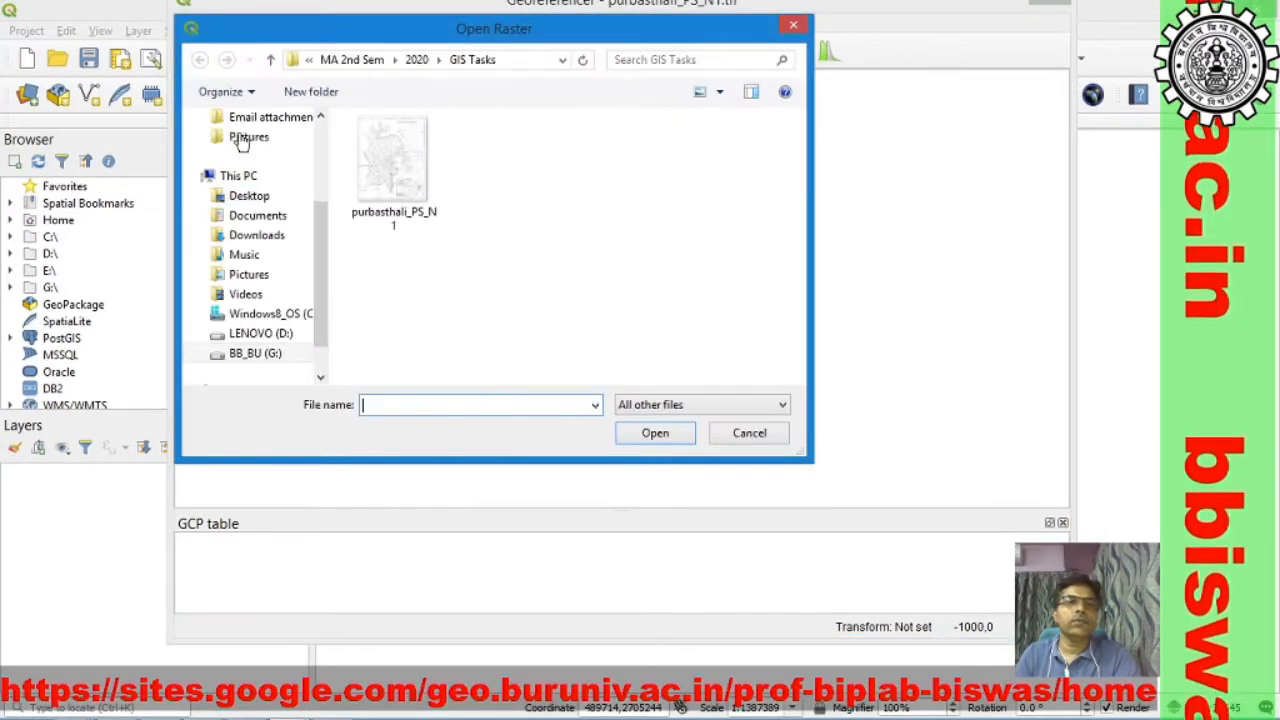
left_click(404, 198)
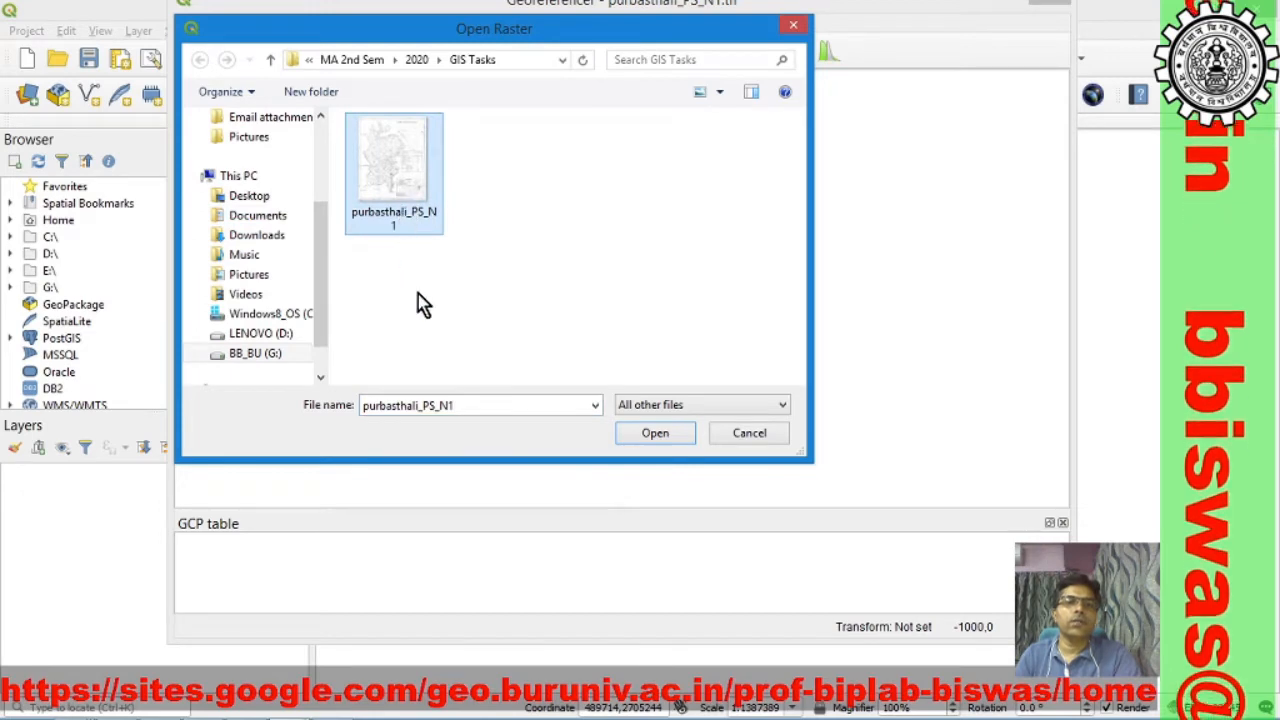
left_click(656, 437)
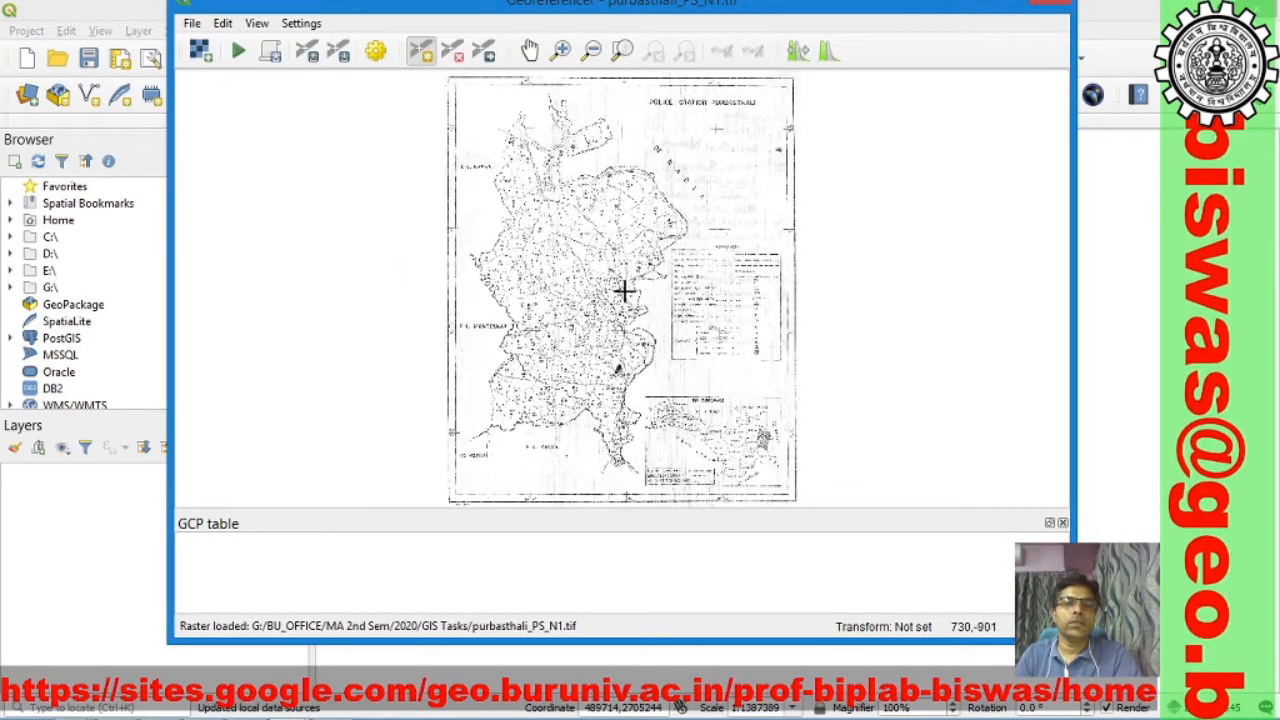
Step: Zoom in on the scanned map's southwest corner around the 88°15' and 23°20' grid cross near P.S. Kalna
left_click(419, 58)
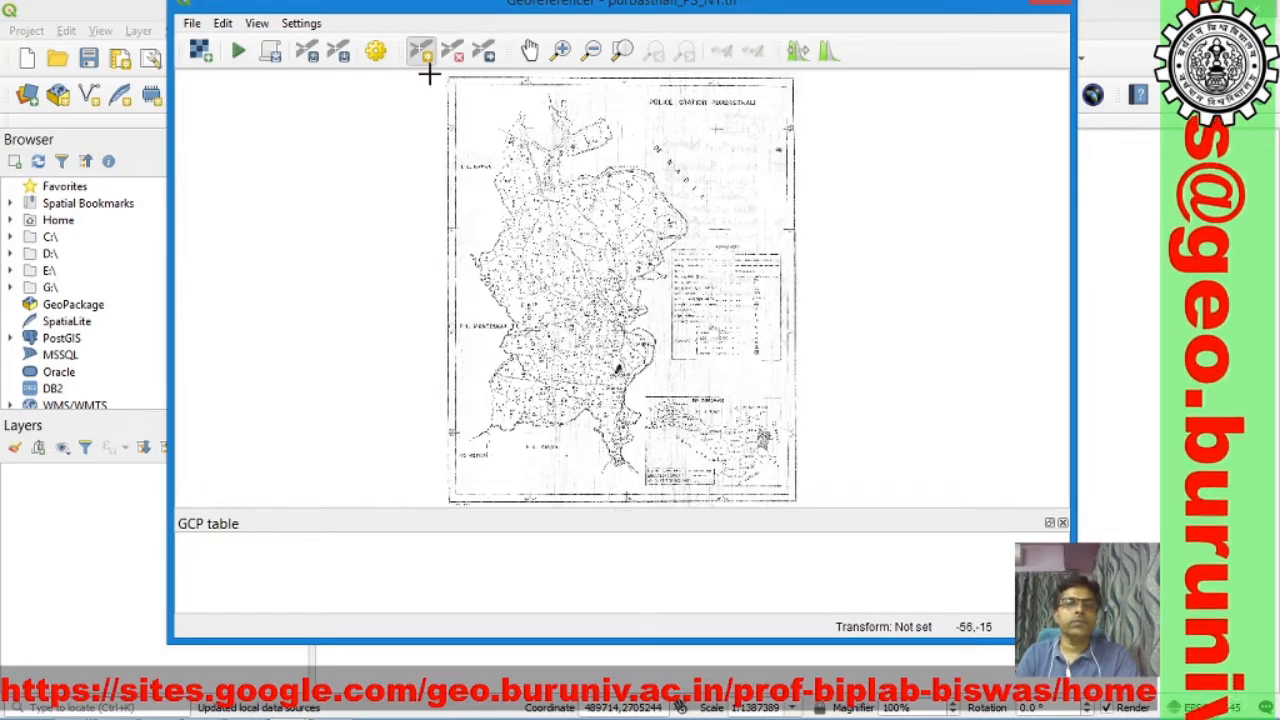
left_click(560, 51)
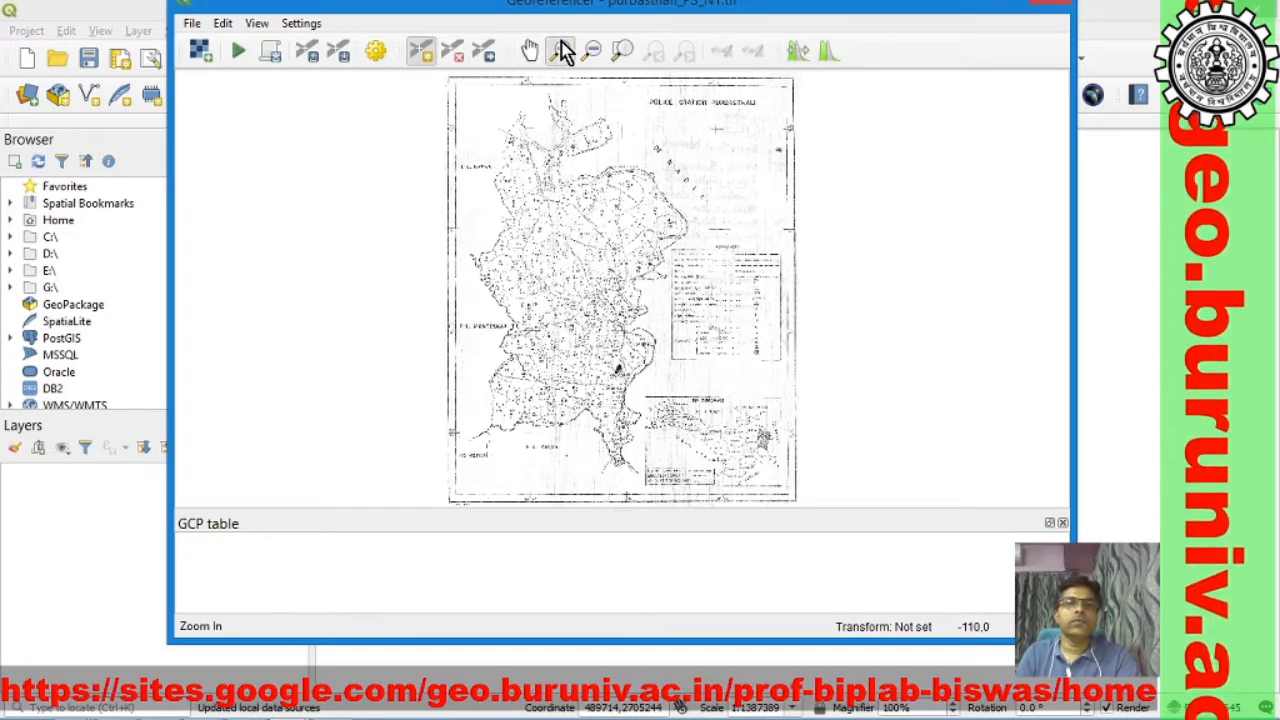
left_click_drag(425, 407, 548, 533)
left_click_drag(460, 115, 886, 445)
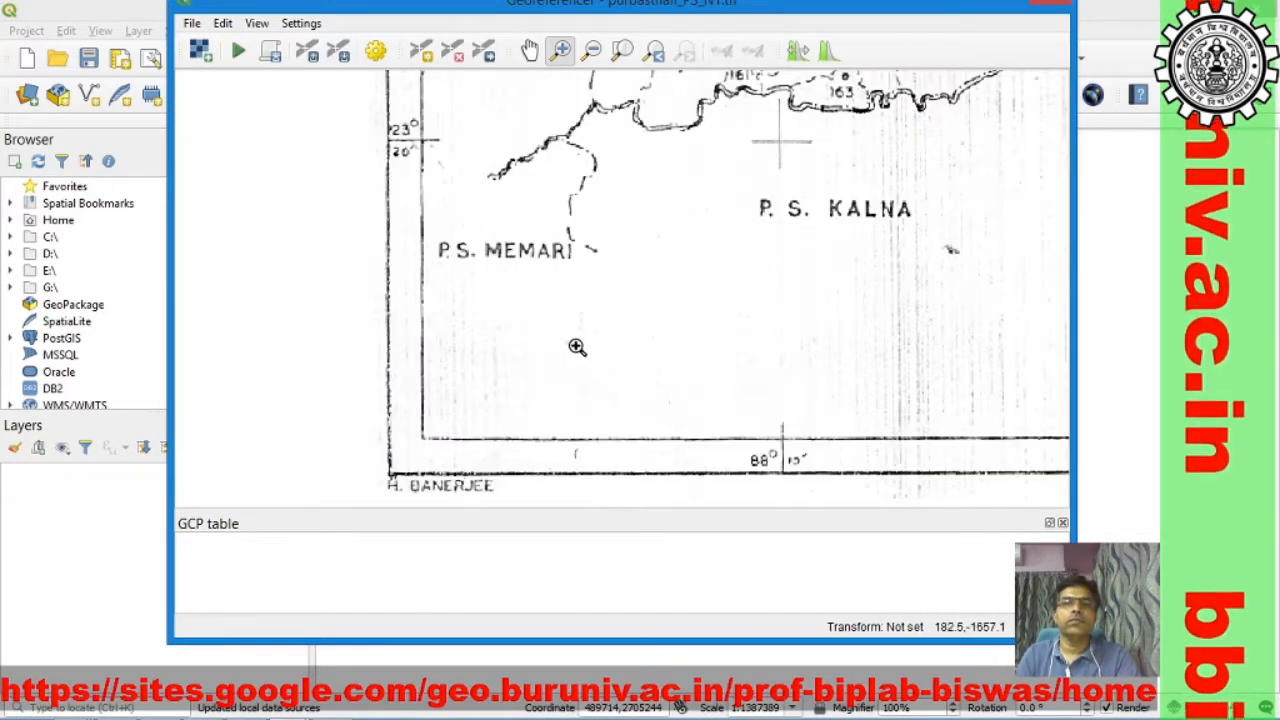
key("ctrl+p")
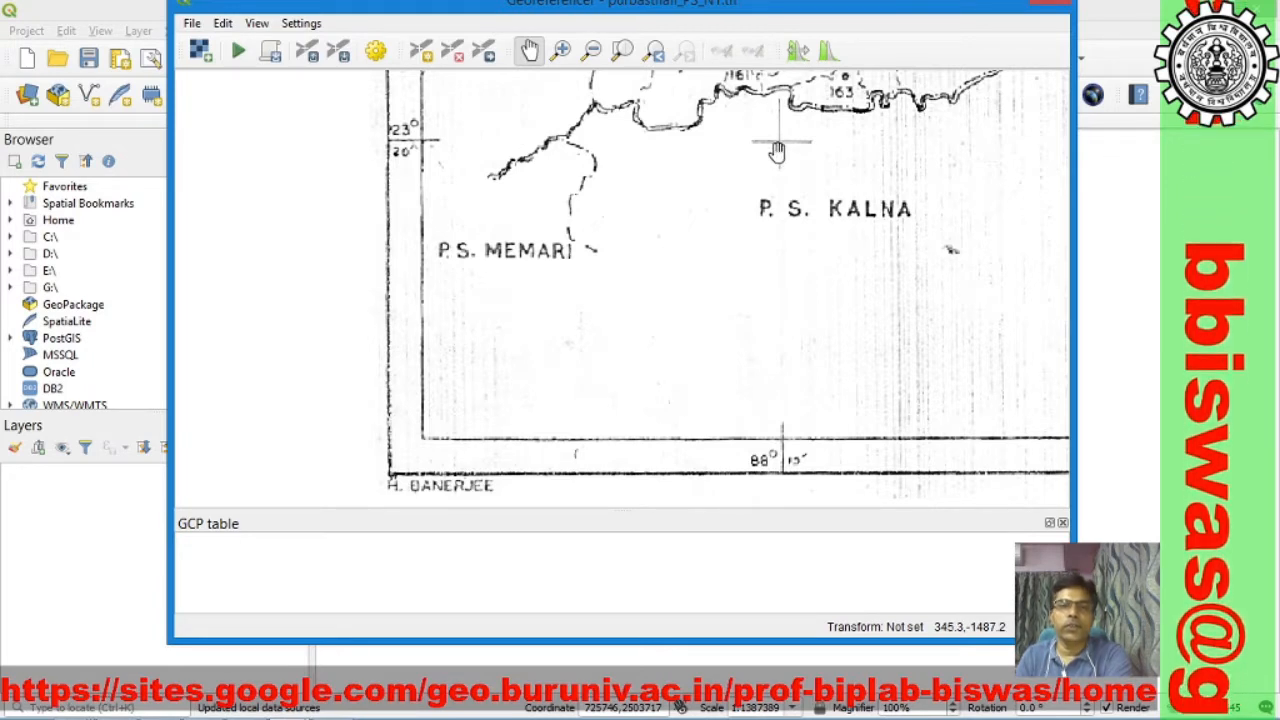
left_click(421, 52)
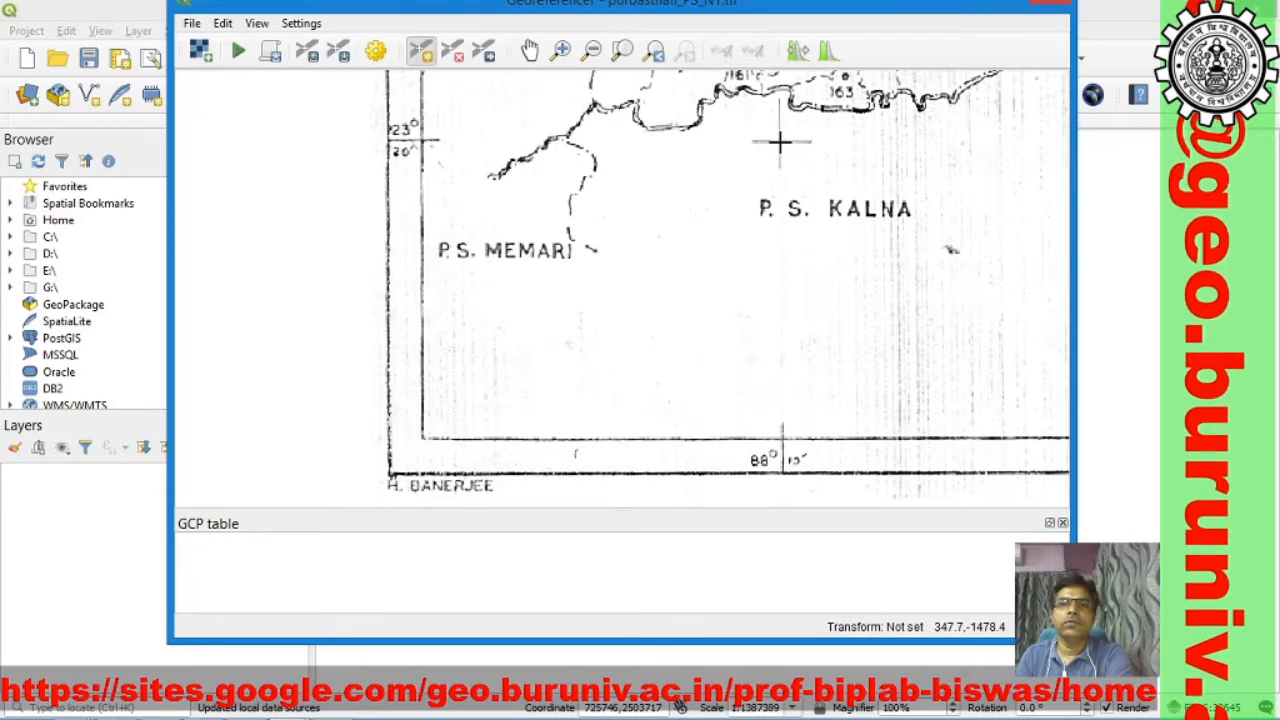
left_click(779, 141)
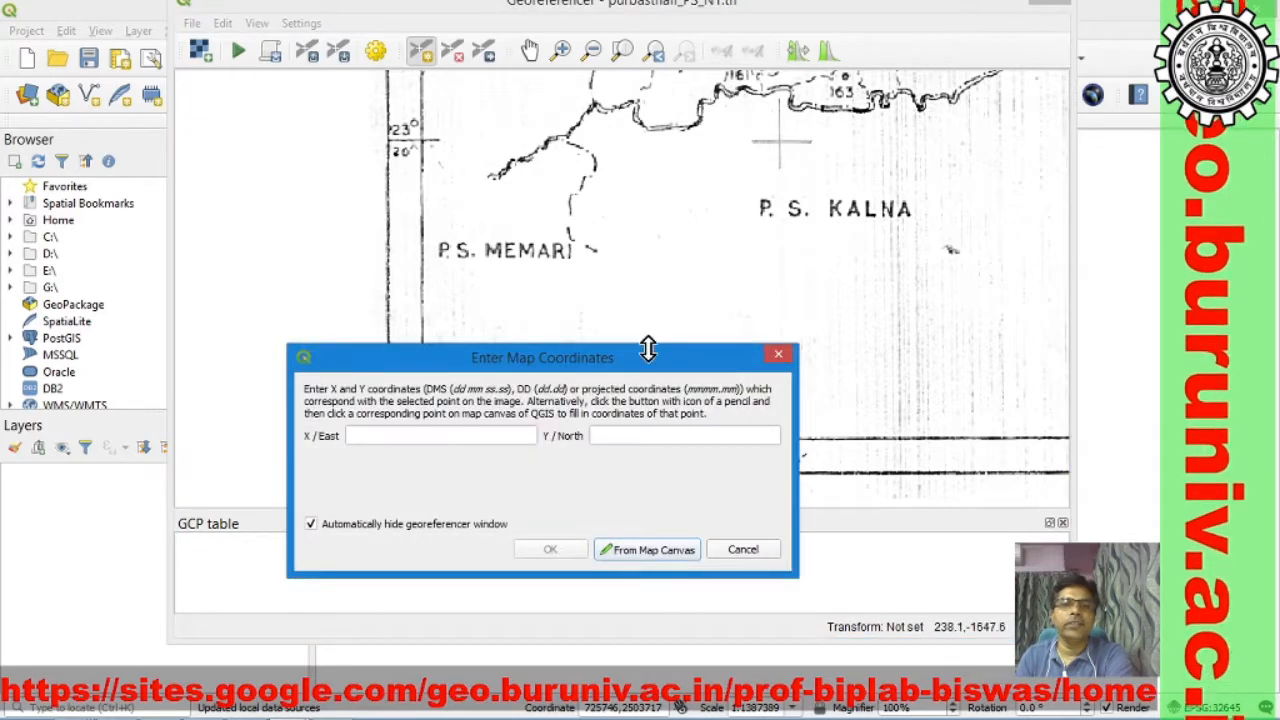
left_click_drag(626, 369, 519, 236)
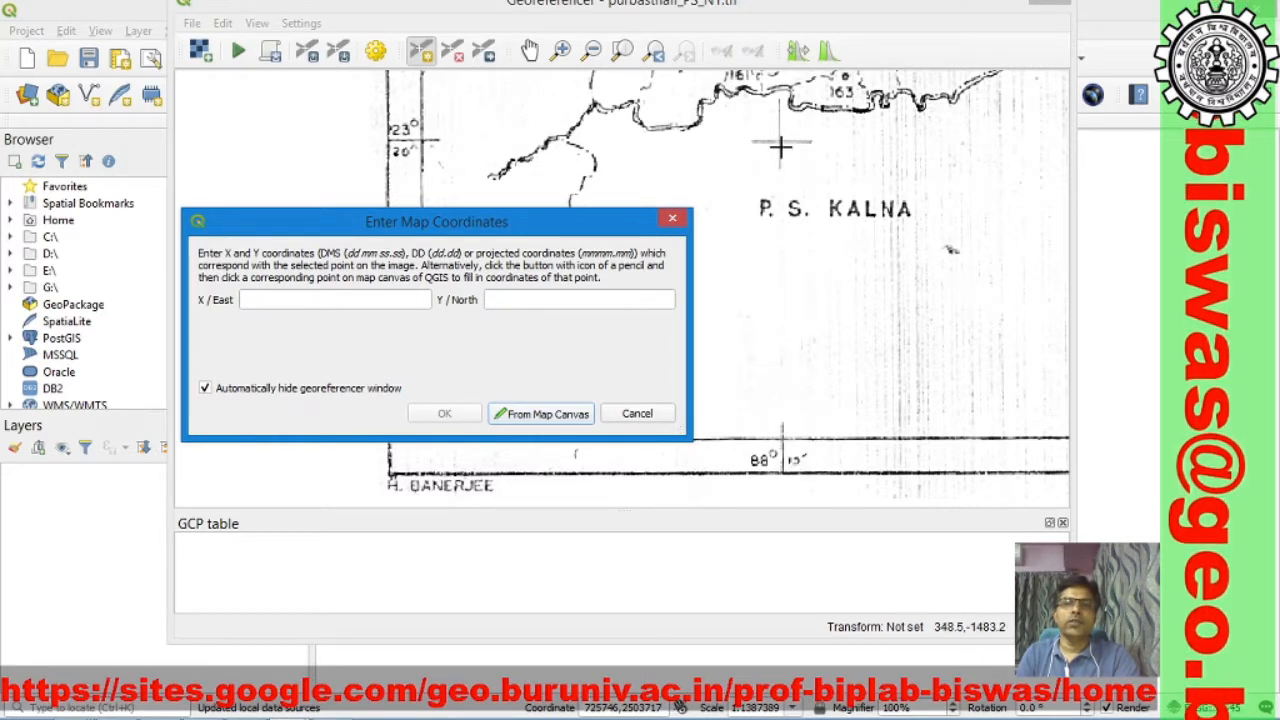
left_click(638, 415)
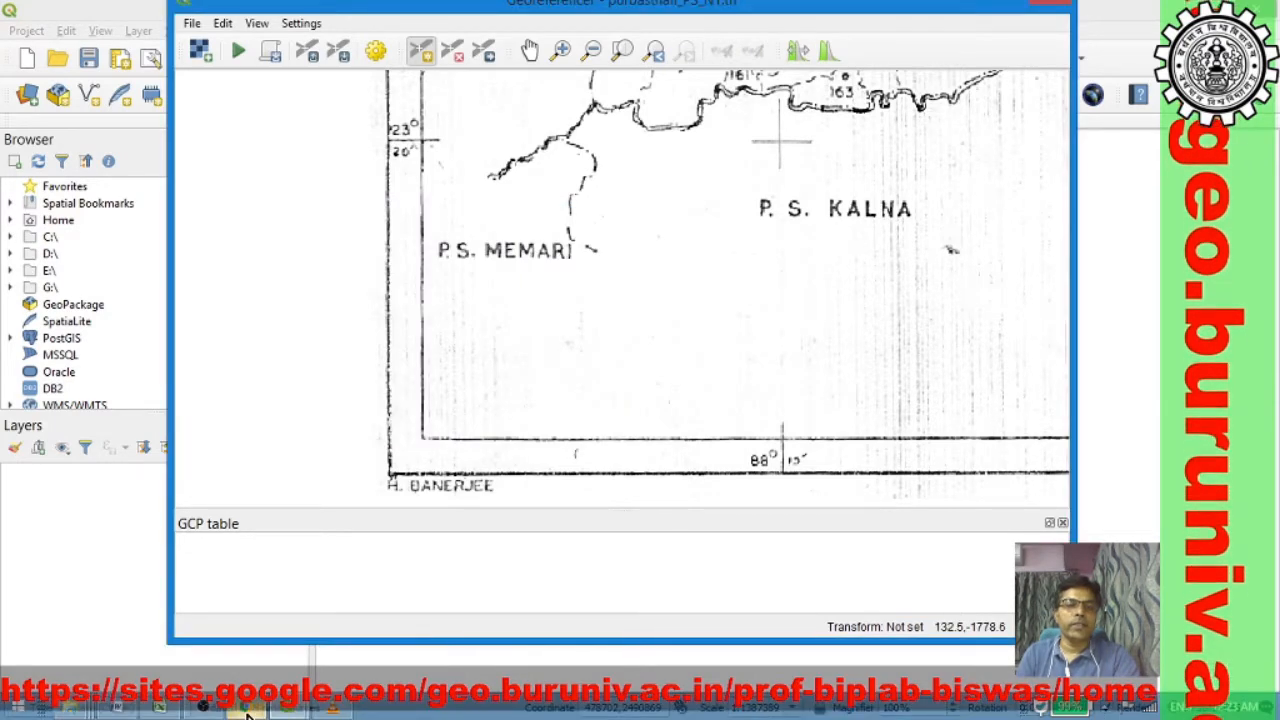
Step: Switch to the Excel workbook GCPs of Purbasthali PS and check the decimal-degree conversions of 88d15 and 23d20
left_click(160, 708)
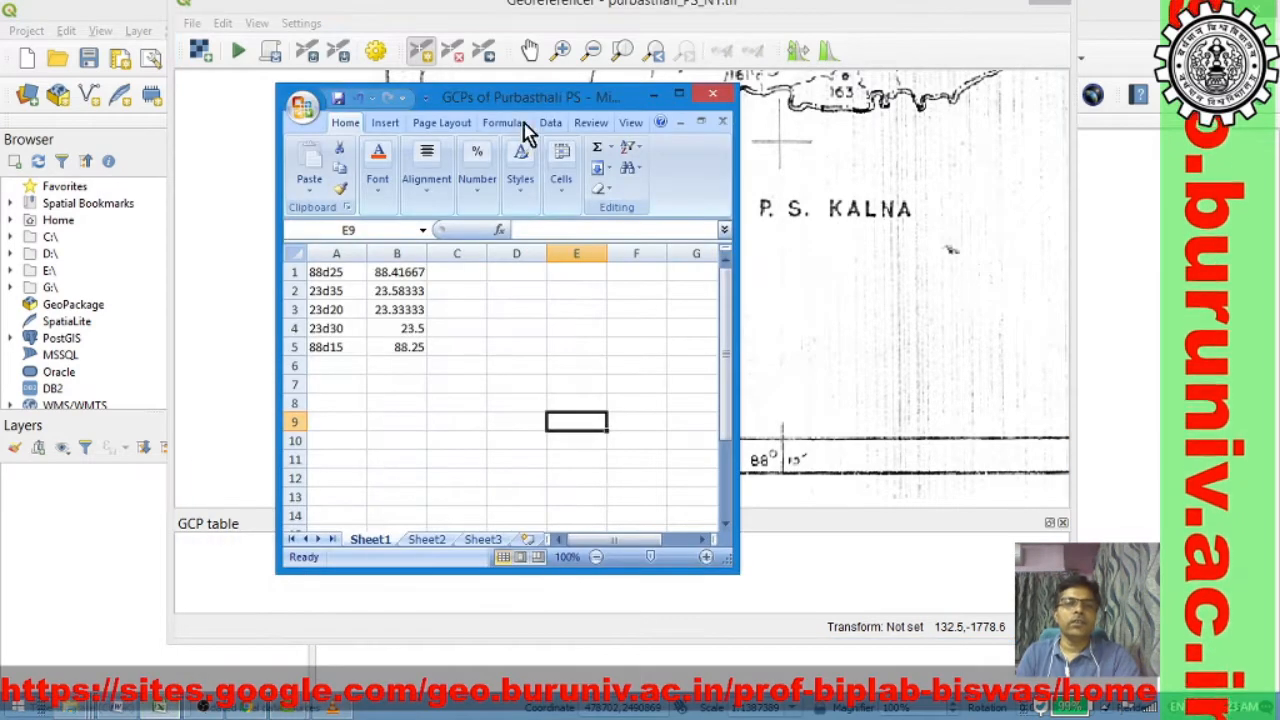
left_click_drag(526, 99, 293, 210)
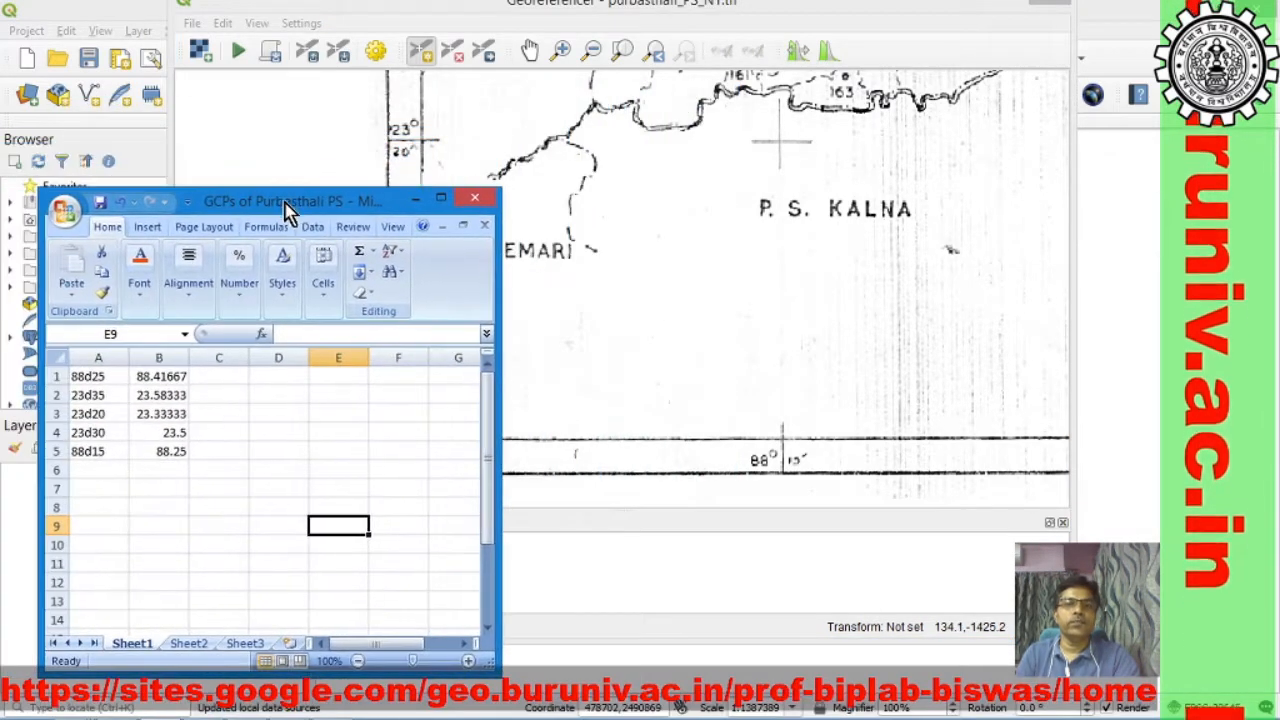
left_click(88, 378)
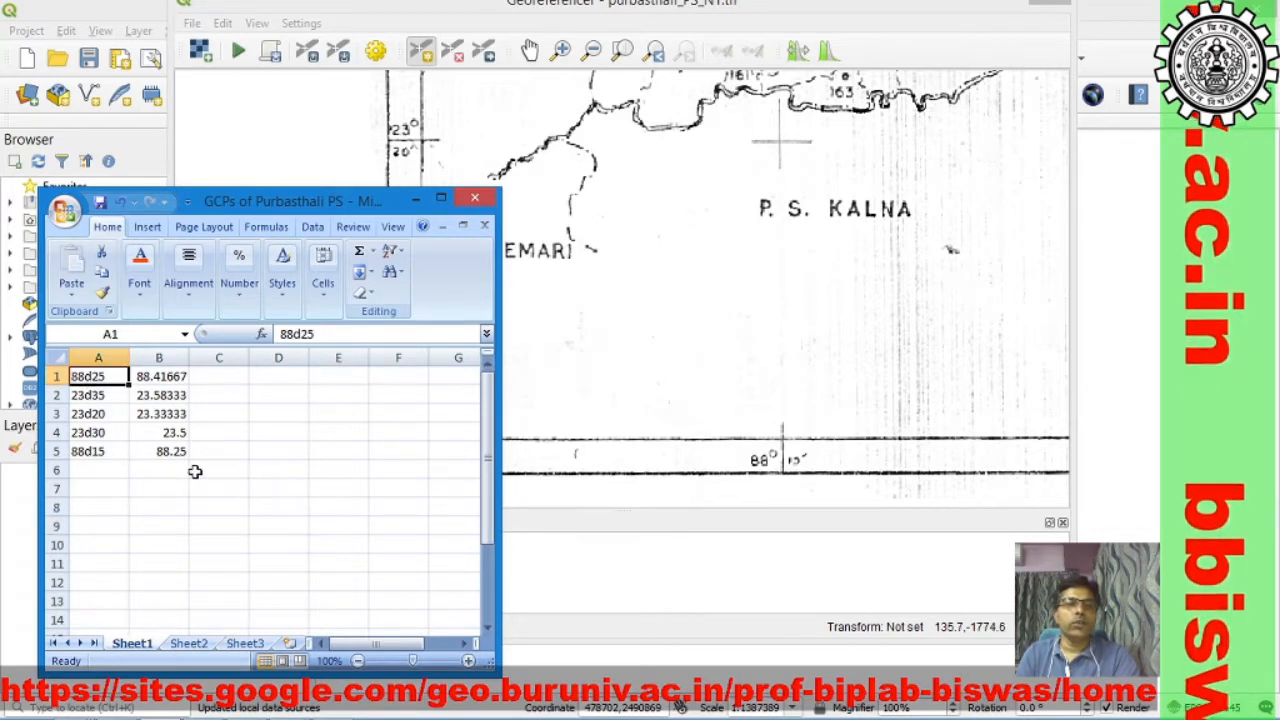
left_click(106, 457)
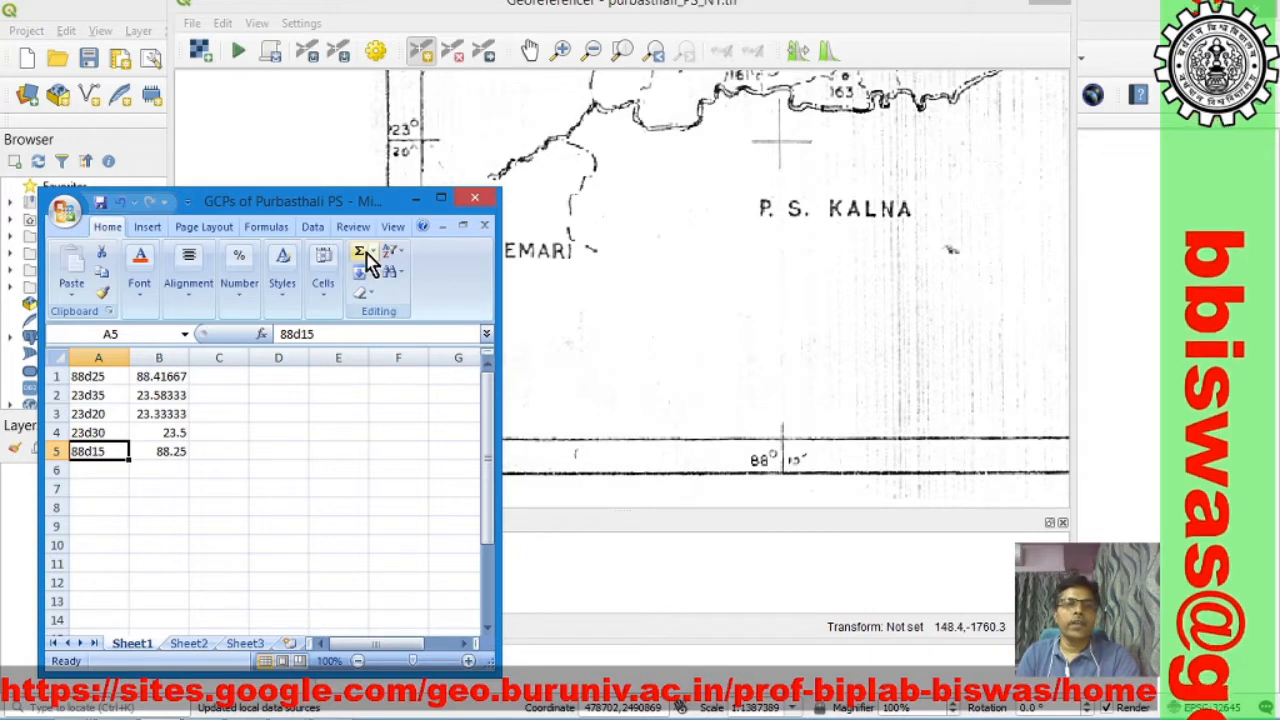
left_click_drag(371, 200, 445, 250)
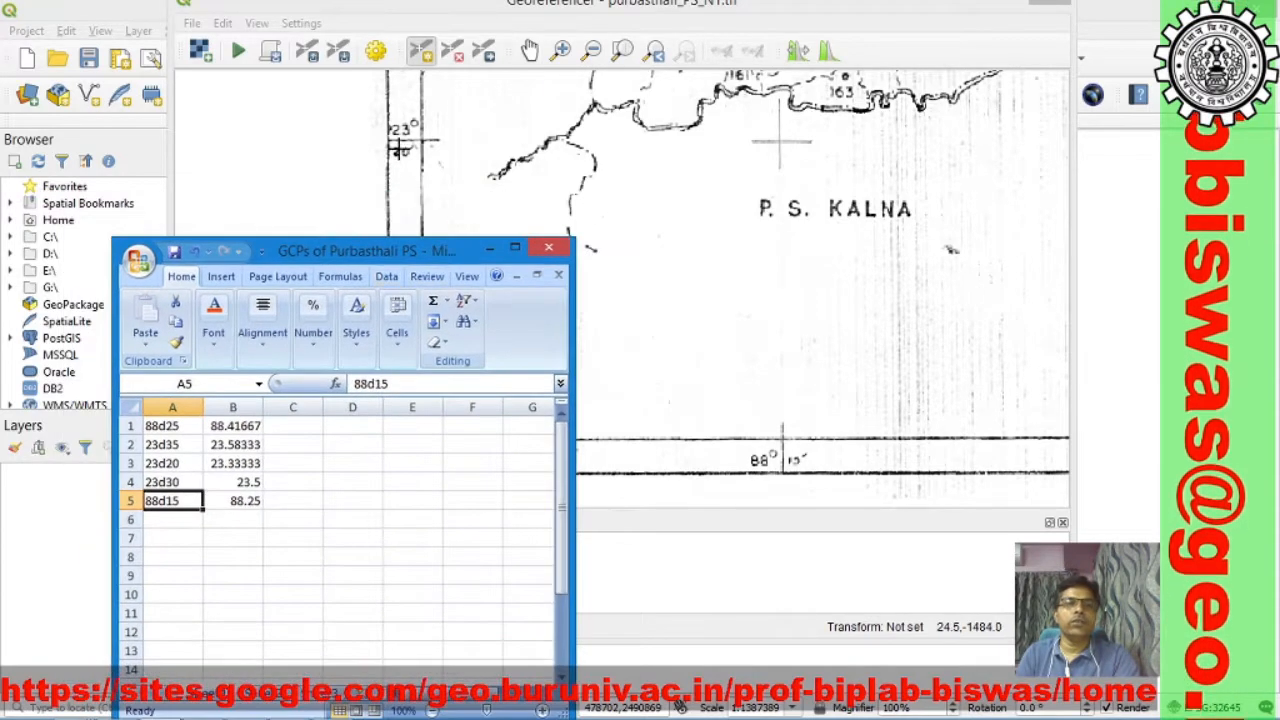
left_click(176, 466)
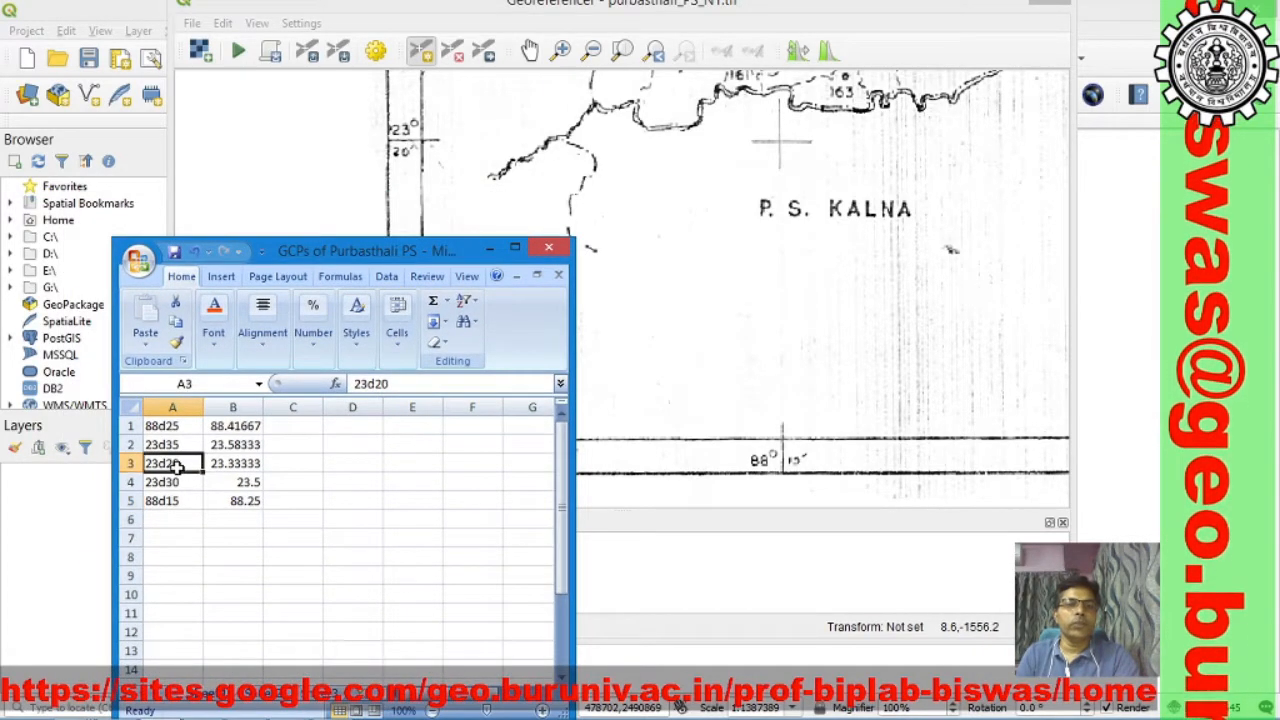
left_click(237, 466)
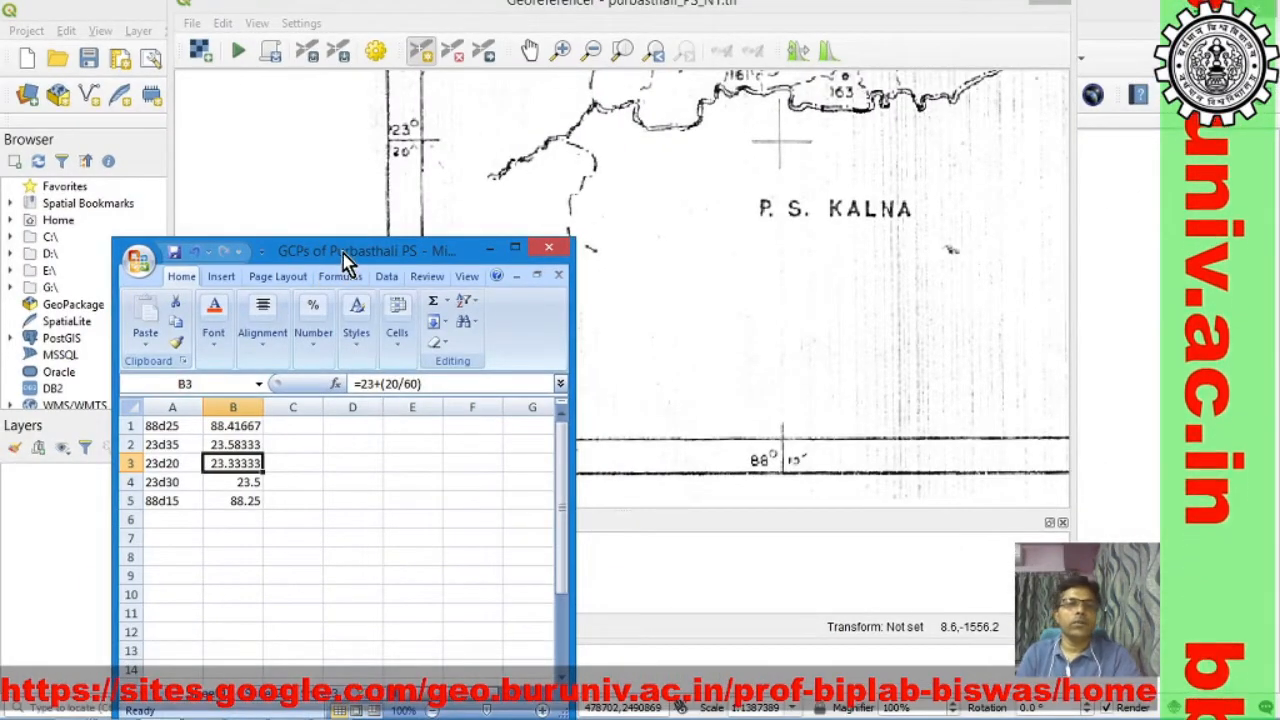
left_click_drag(345, 260, 1270, 256)
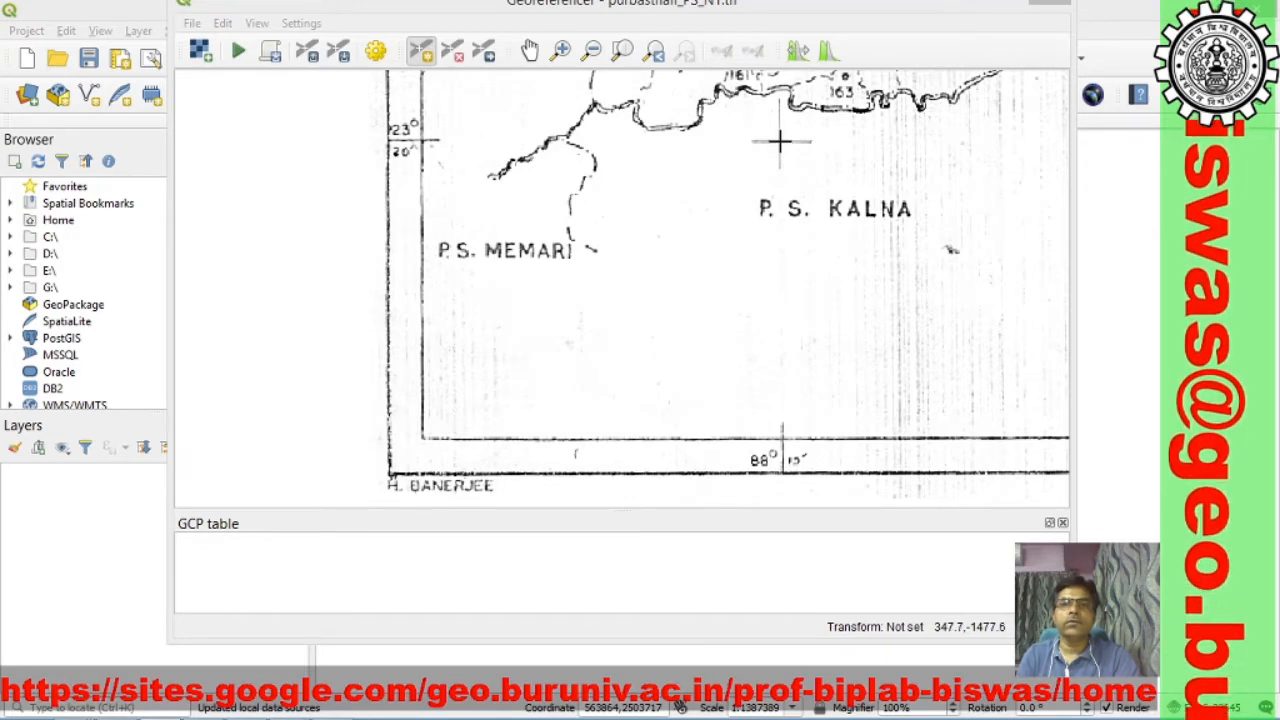
Step: Add a control point on the grid cross above P.S. Kalna with X / East 88.25 and Y / North 23.333333
left_click(780, 141)
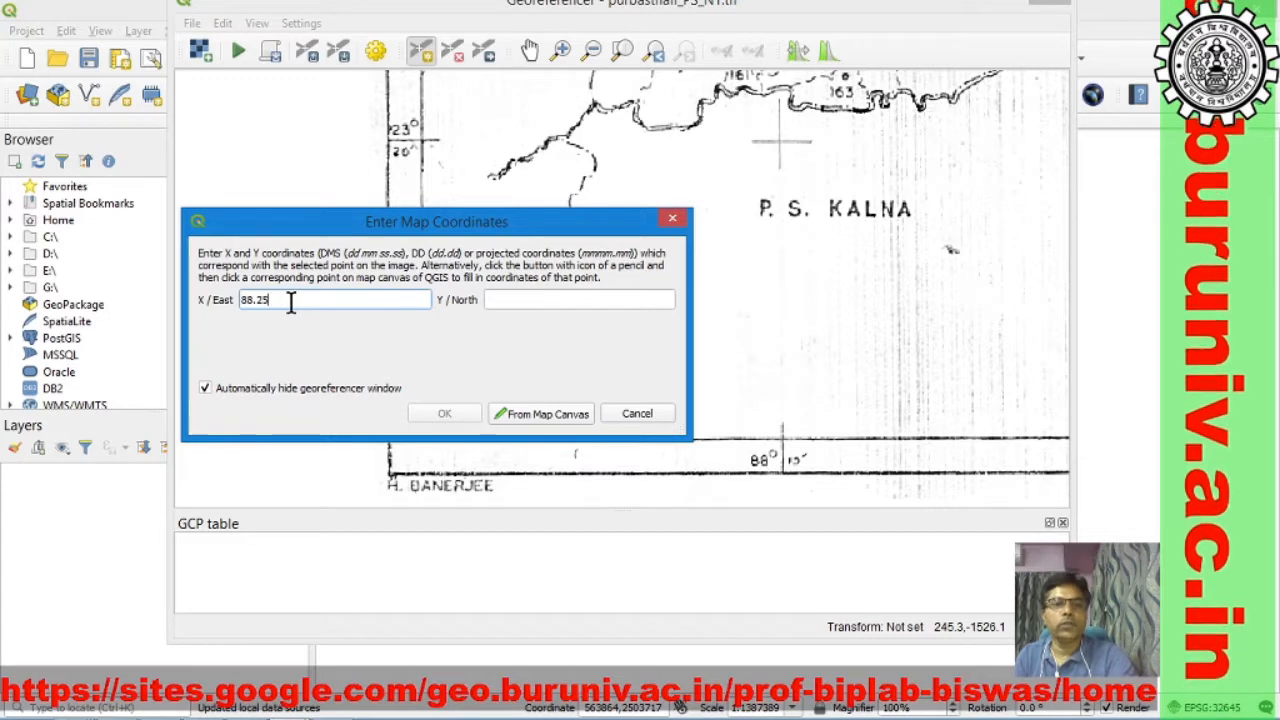
left_click(550, 300)
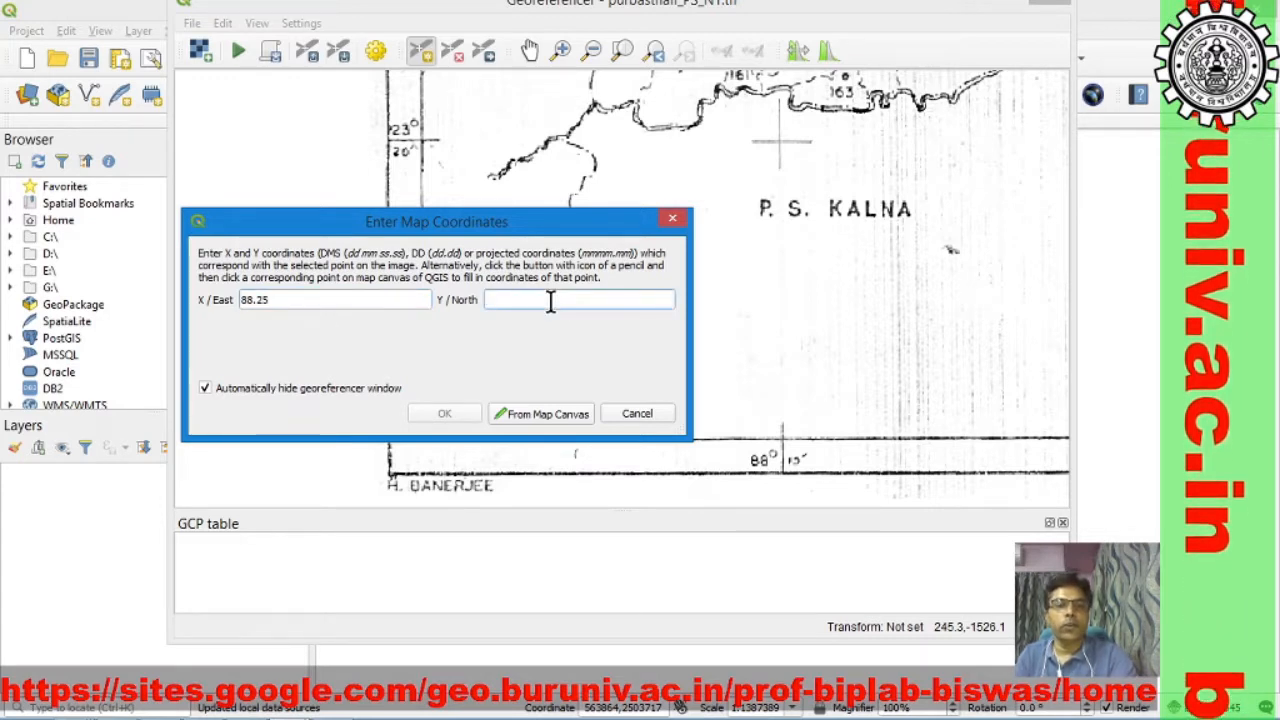
type("23.333333")
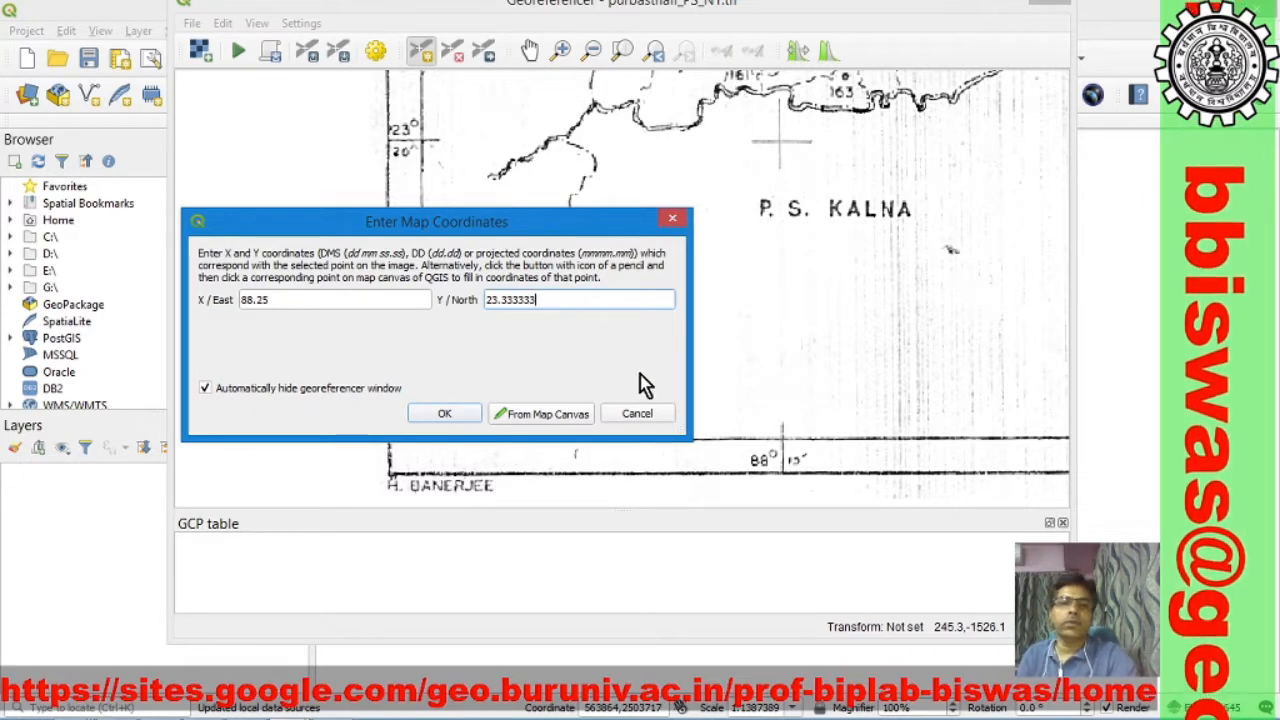
left_click(446, 415)
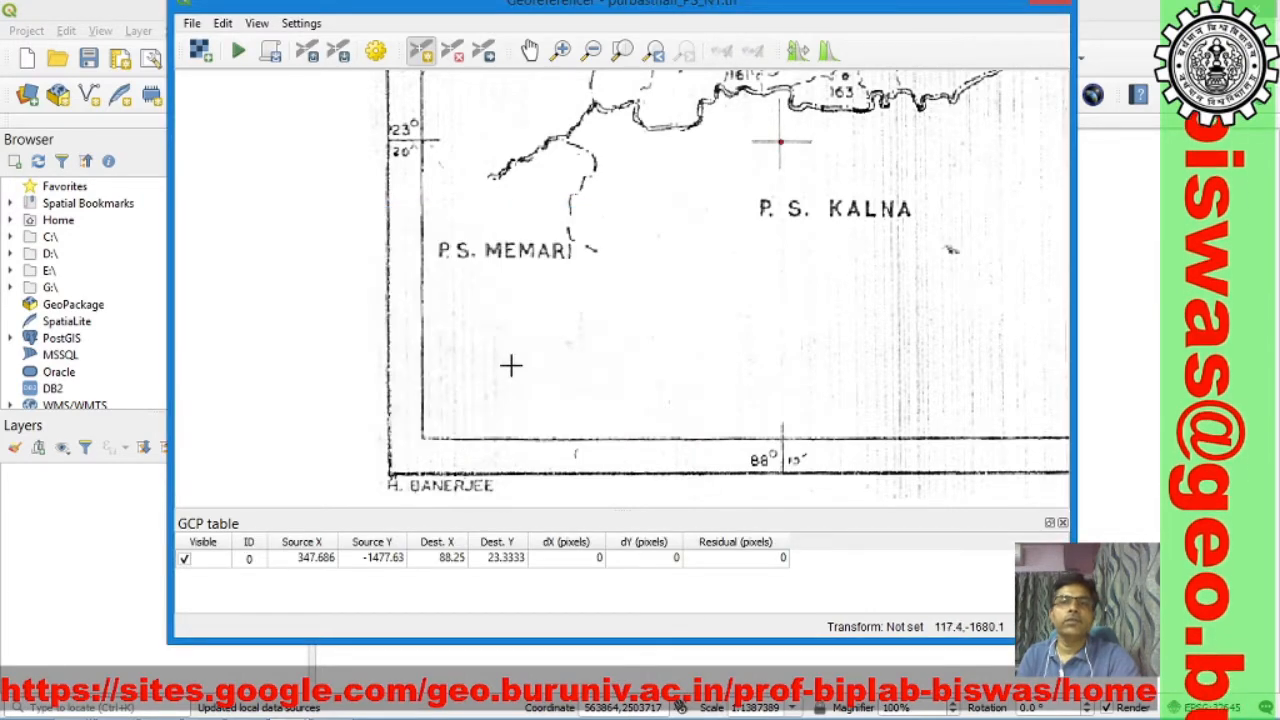
Step: Add a control point on the 88°15' and 23°30' grid cross beside village 43, with X / East 88.25 and Y / North 23.50
left_click(530, 53)
left_click_drag(709, 201, 677, 528)
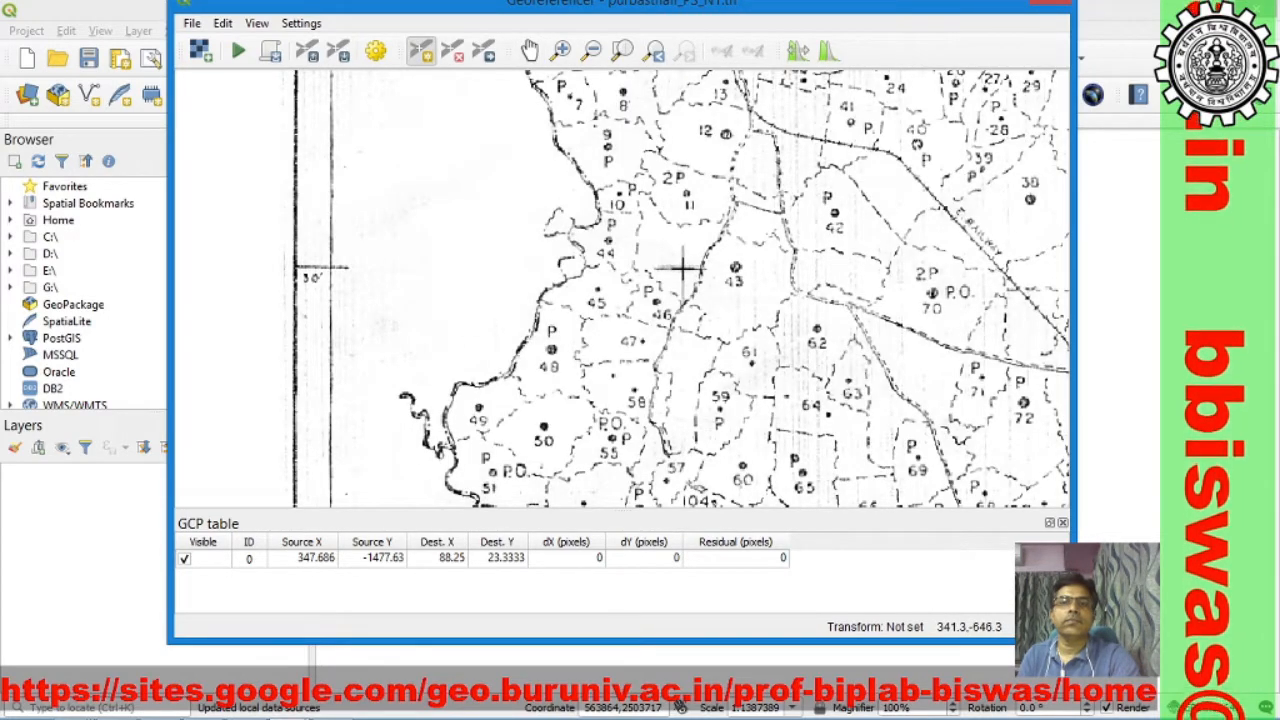
left_click(683, 268)
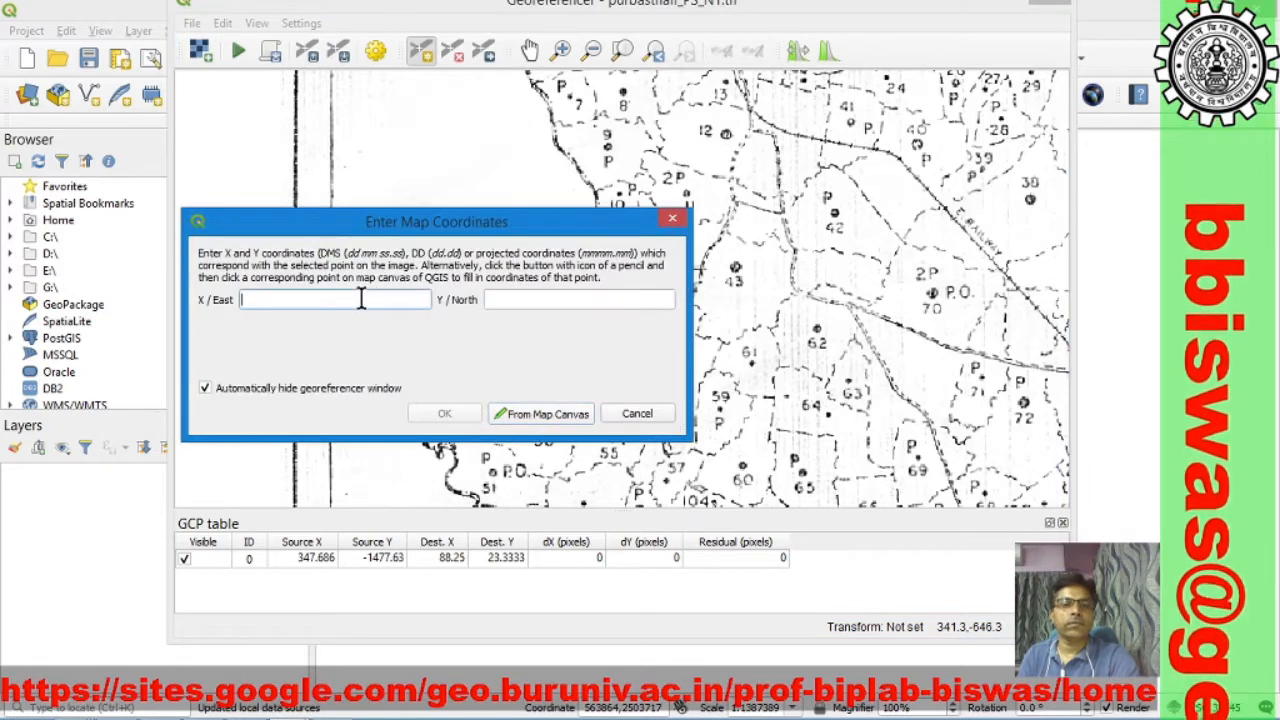
type("88")
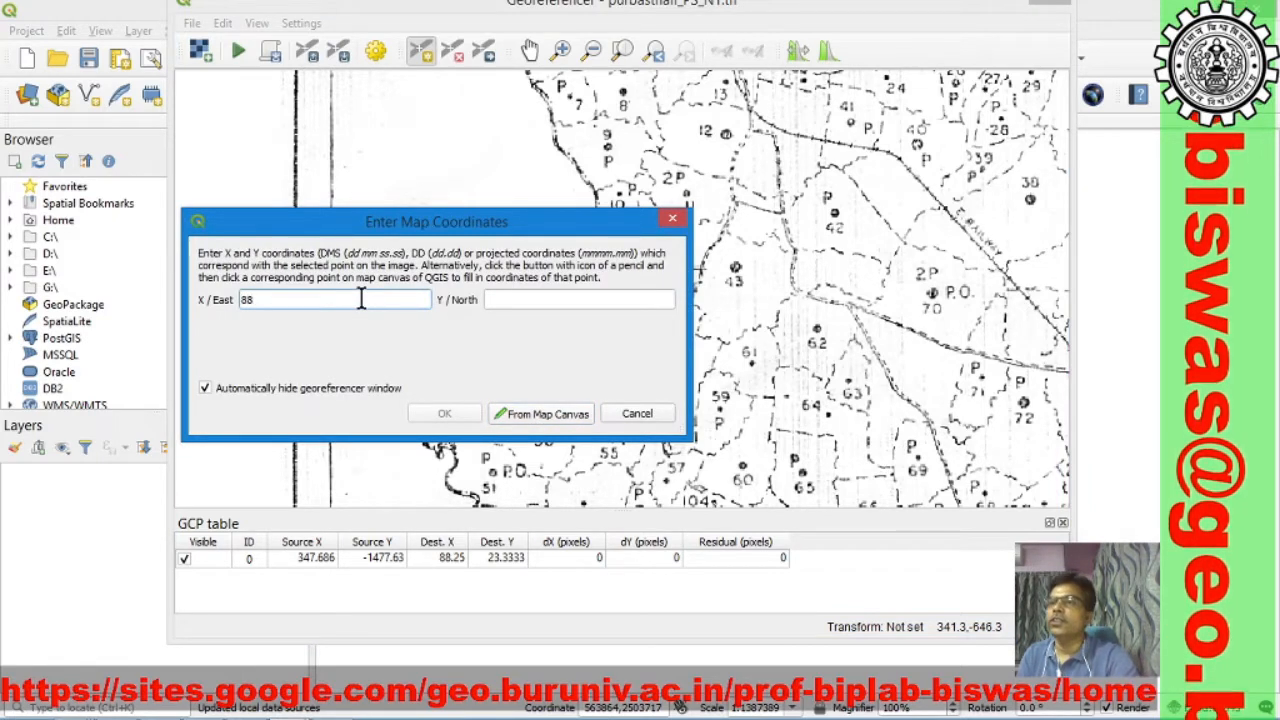
type(".25")
left_click(512, 299)
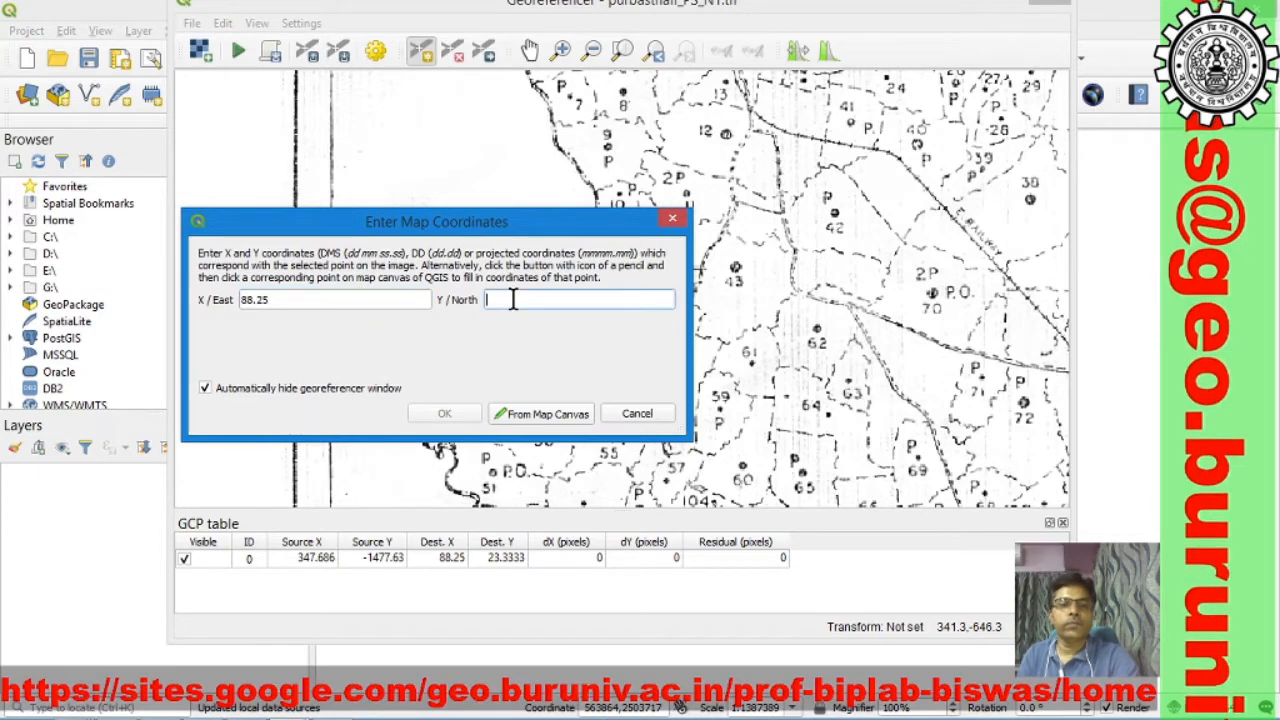
left_click_drag(489, 224, 500, 327)
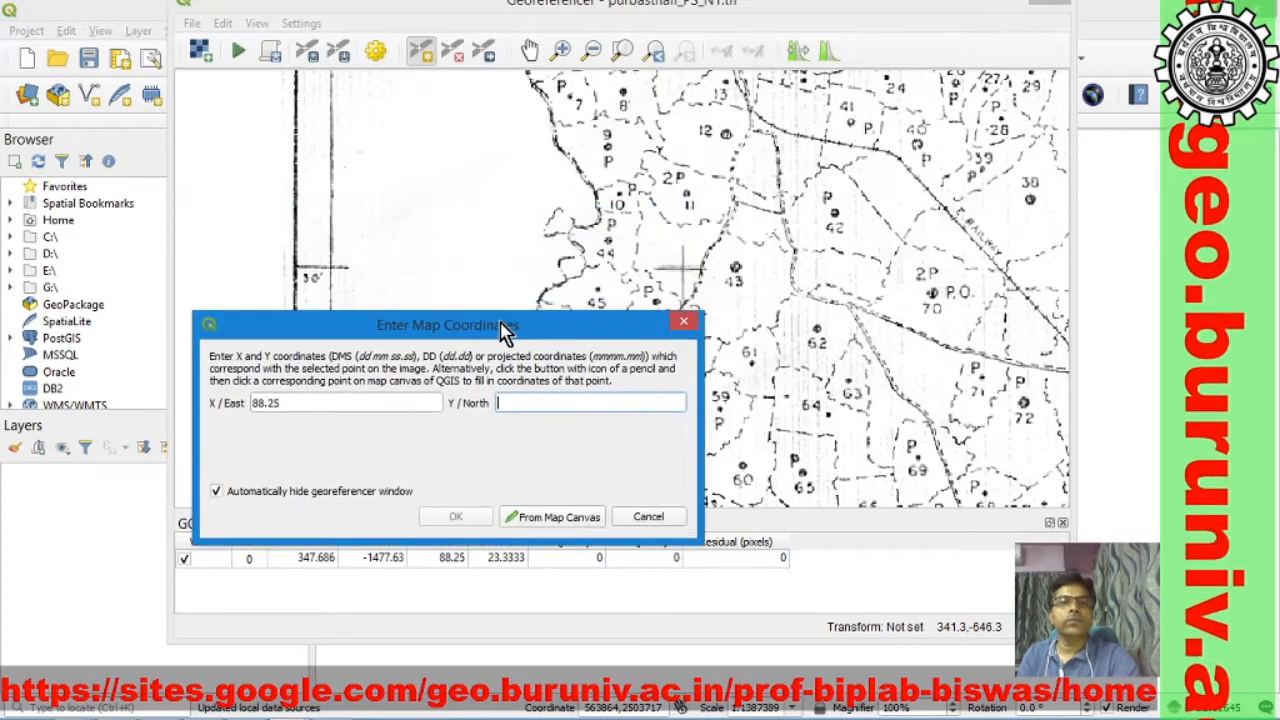
type("23.")
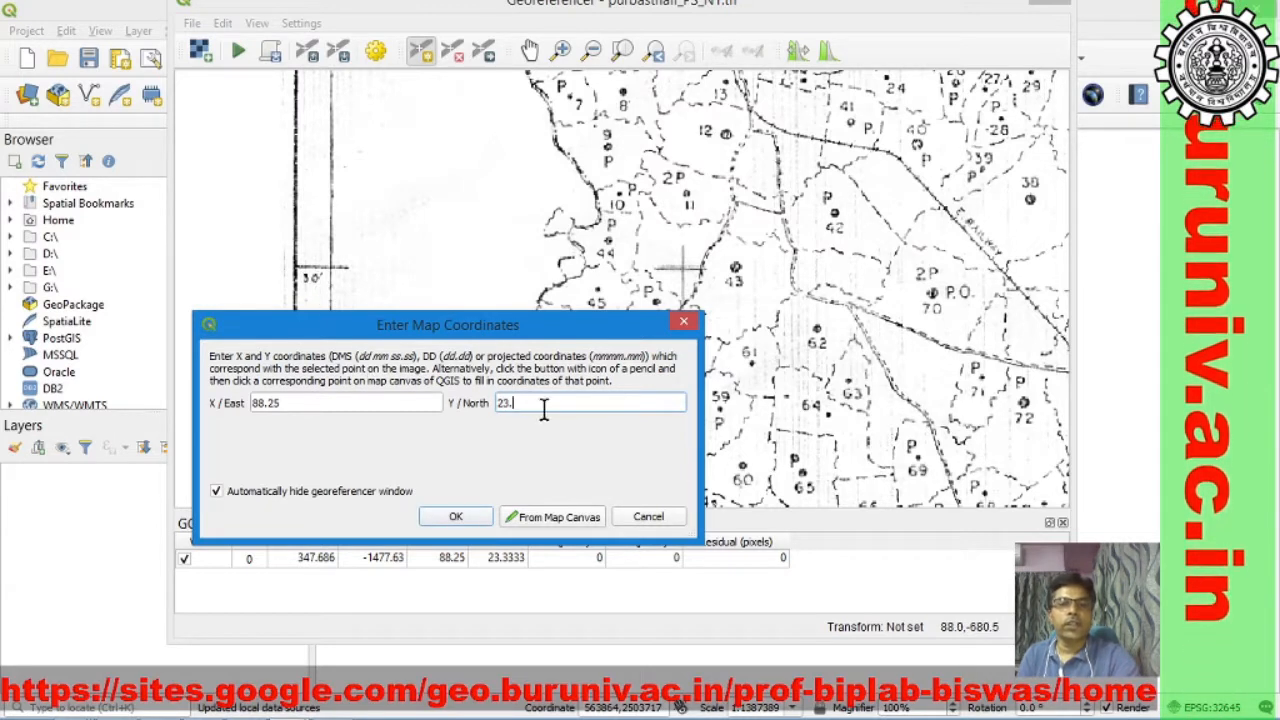
type("50")
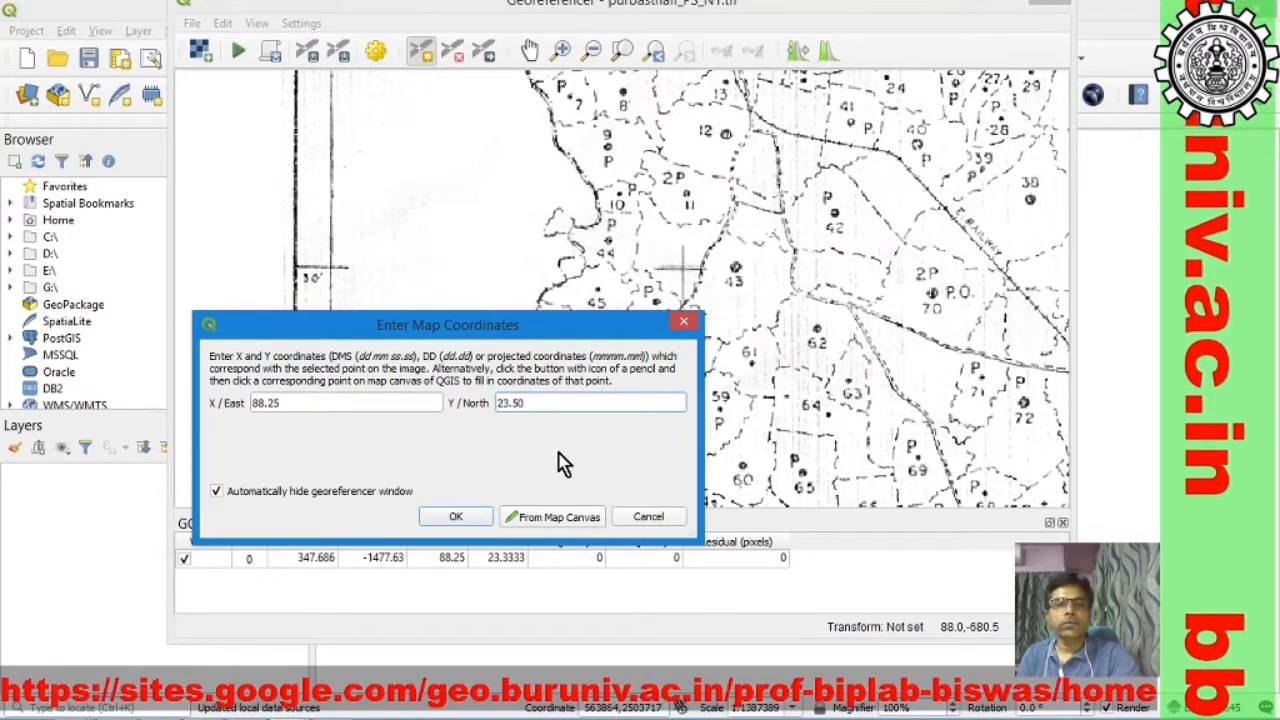
left_click(462, 518)
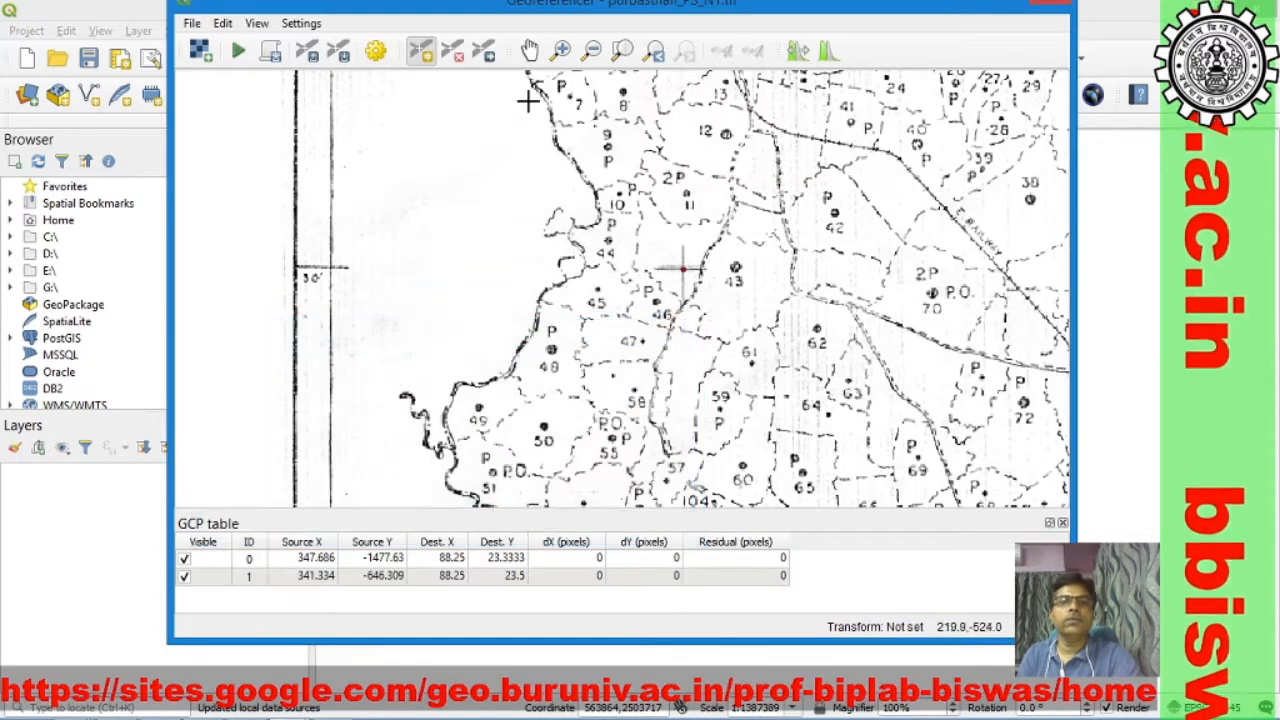
Step: Place a control point on the northeastern grid cross at 88°25', beneath the POLICE STATION PURBASTHALI title
left_click(529, 50)
left_click_drag(726, 240, 545, 443)
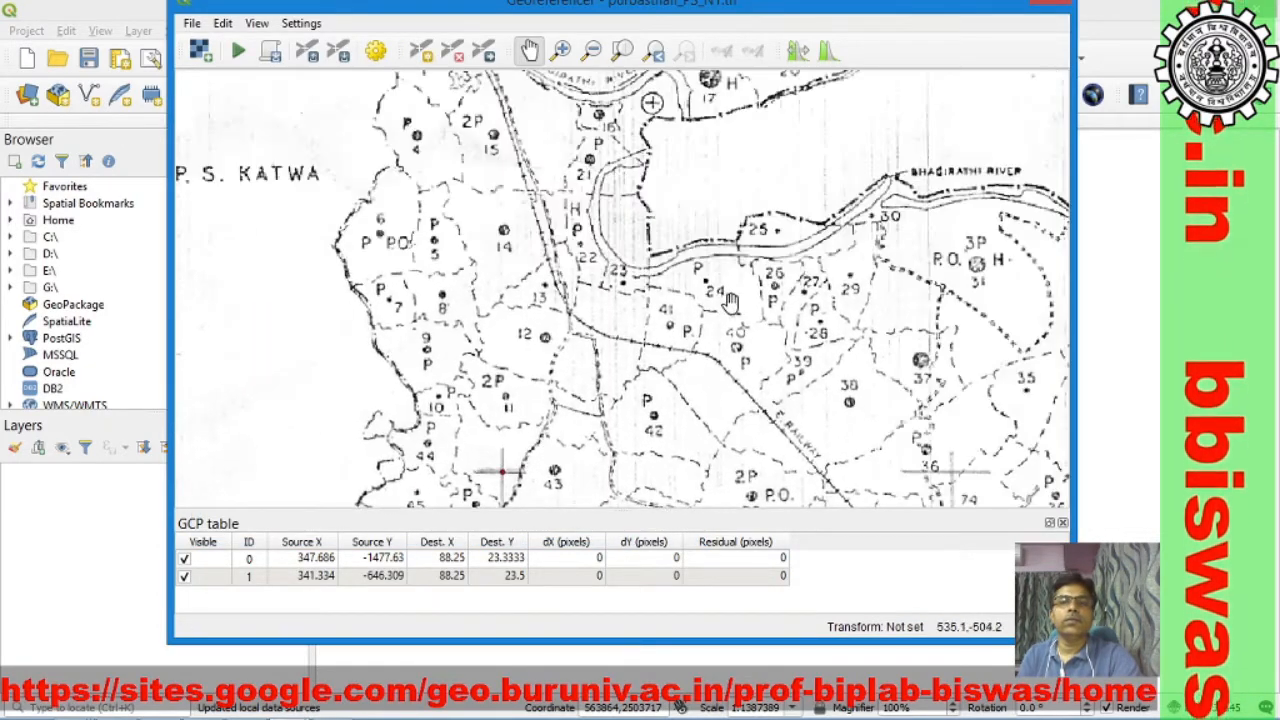
scroll(838, 264, "down", 1)
left_click_drag(891, 258, 426, 380)
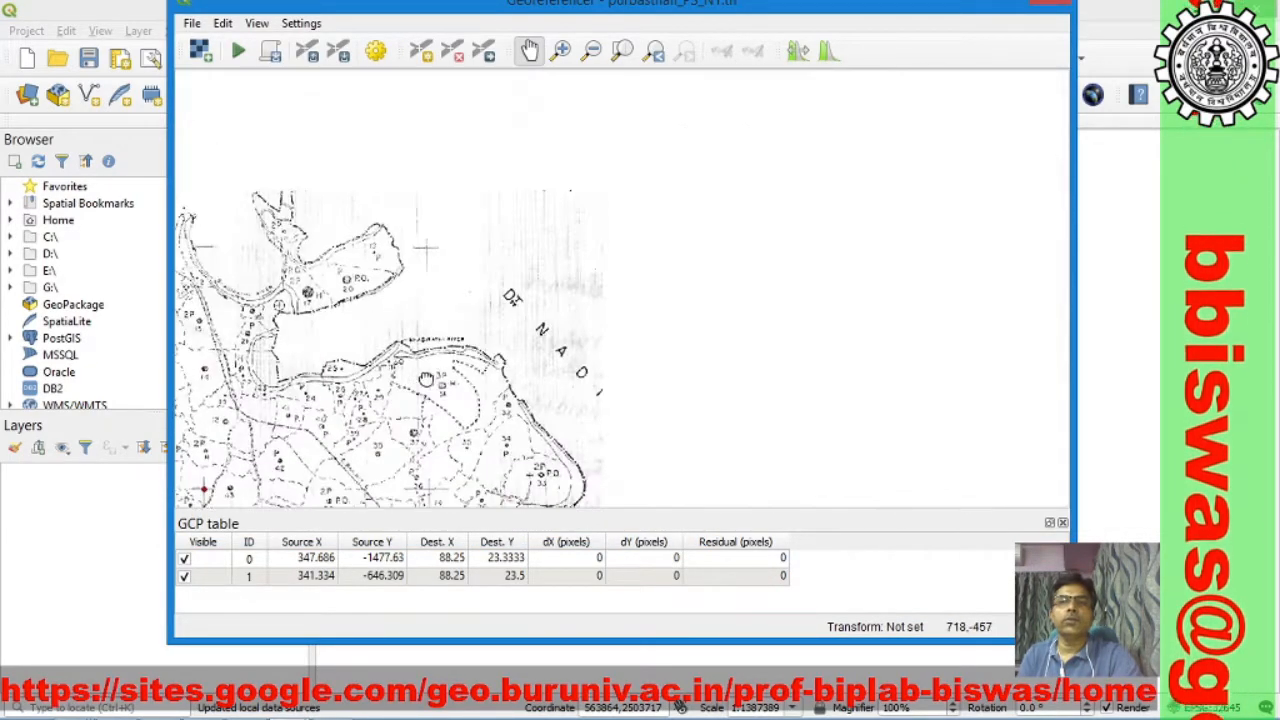
scroll(649, 240, "up", 1)
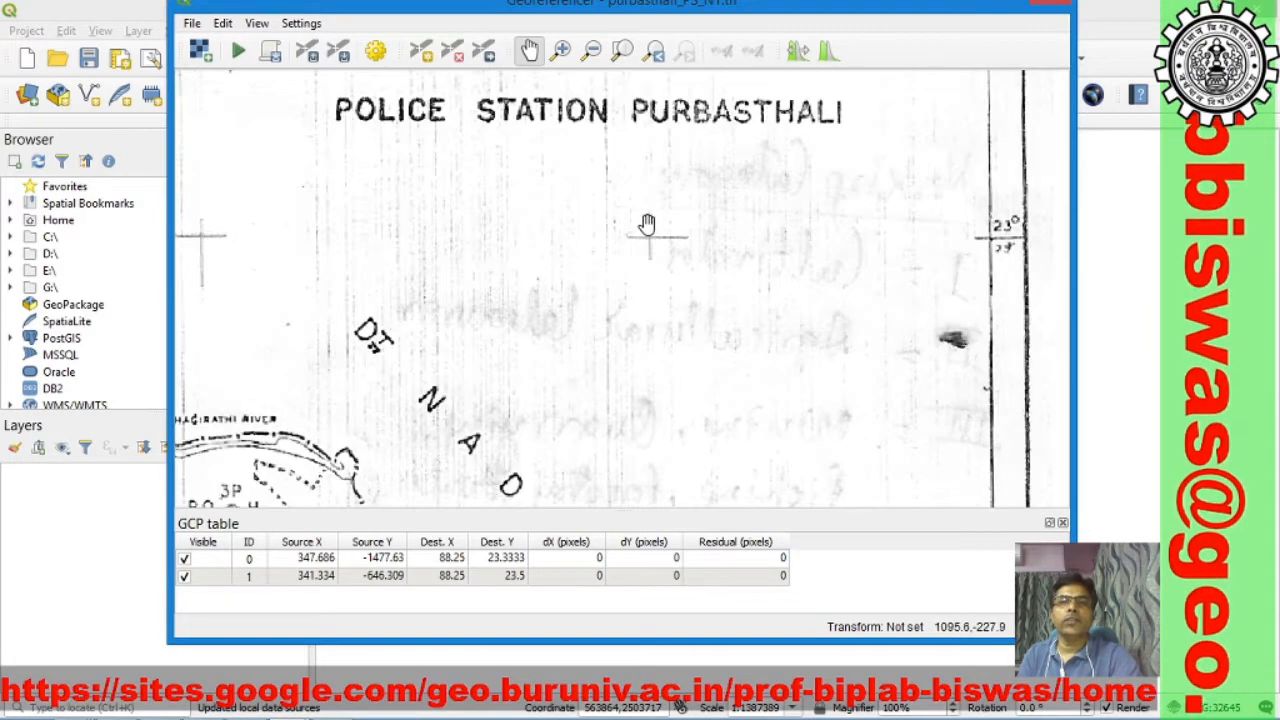
left_click_drag(649, 223, 640, 411)
left_click_drag(646, 266, 641, 202)
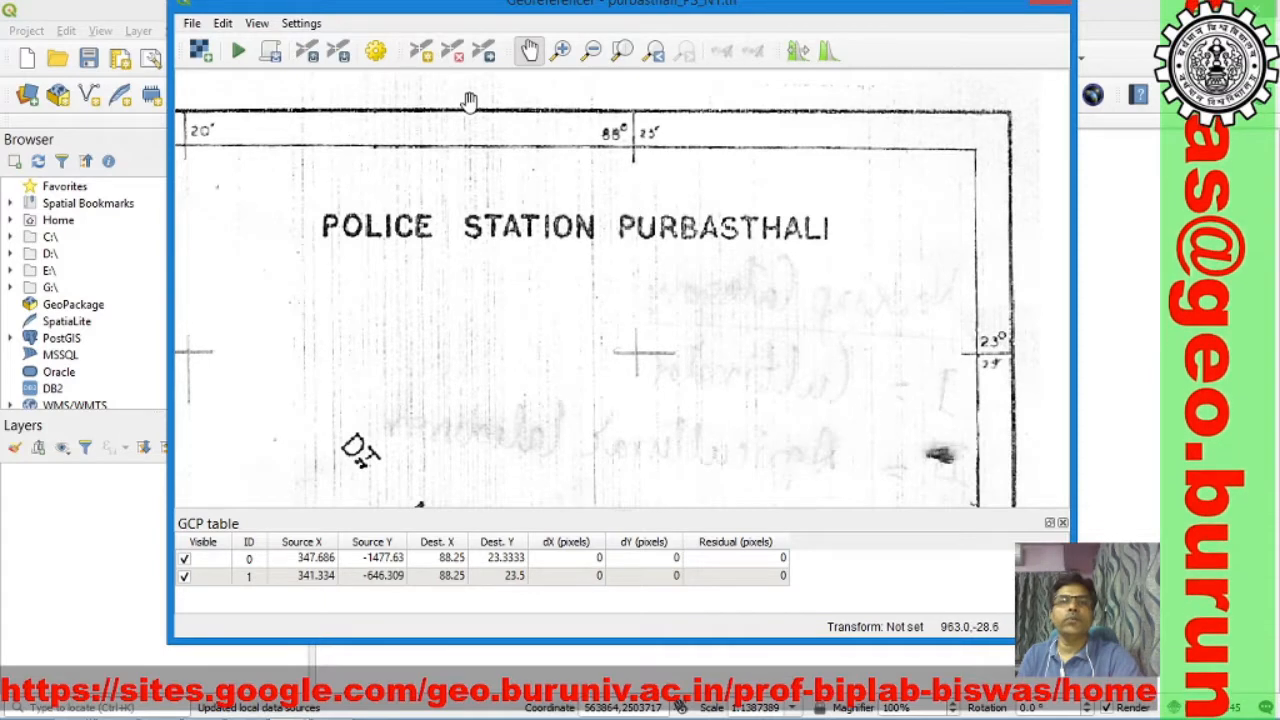
left_click(421, 51)
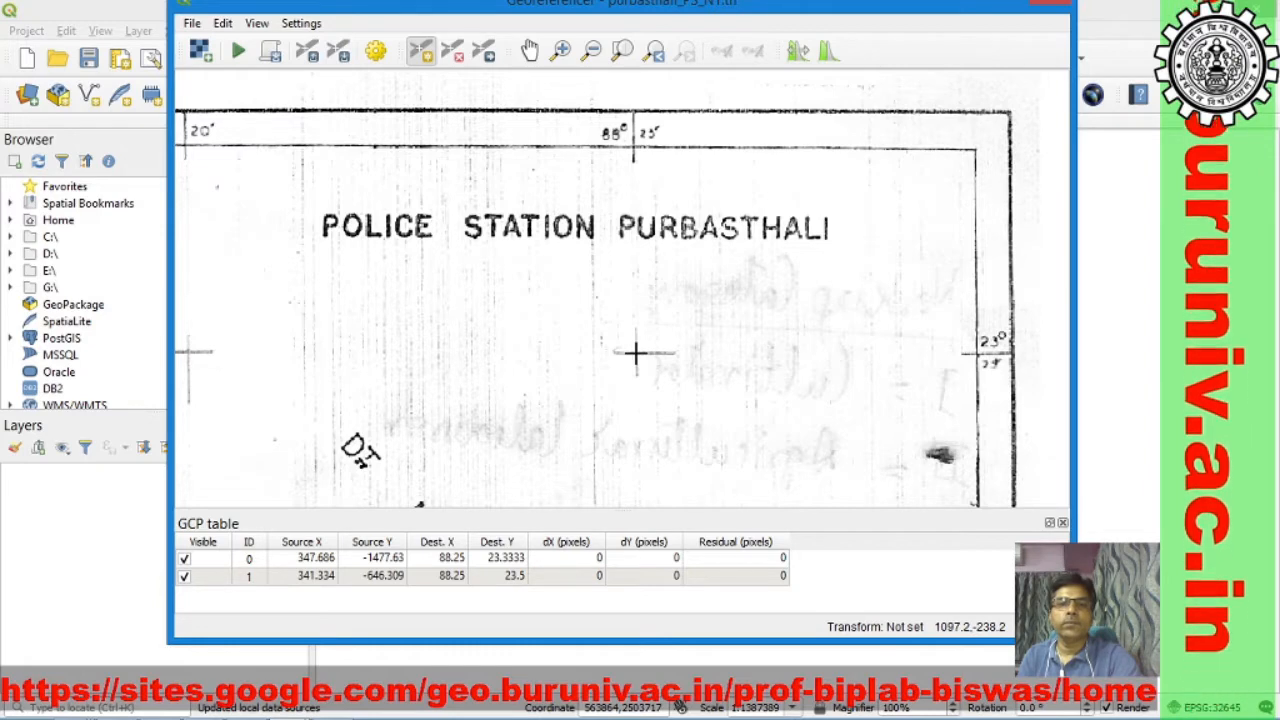
left_click(635, 352)
Step: Assign X / East 88.416667 and Y / North 23.58333 to the control point beneath the map title
left_click(350, 403)
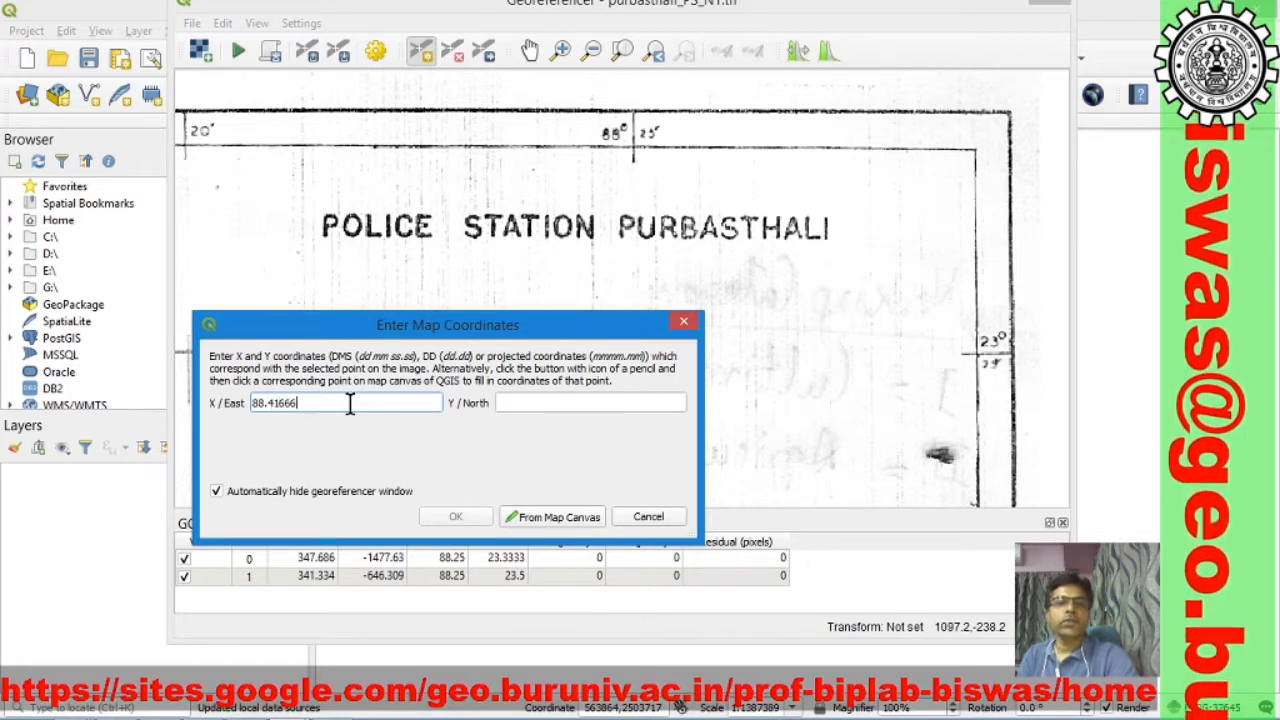
type("7")
left_click(541, 400)
type("23.")
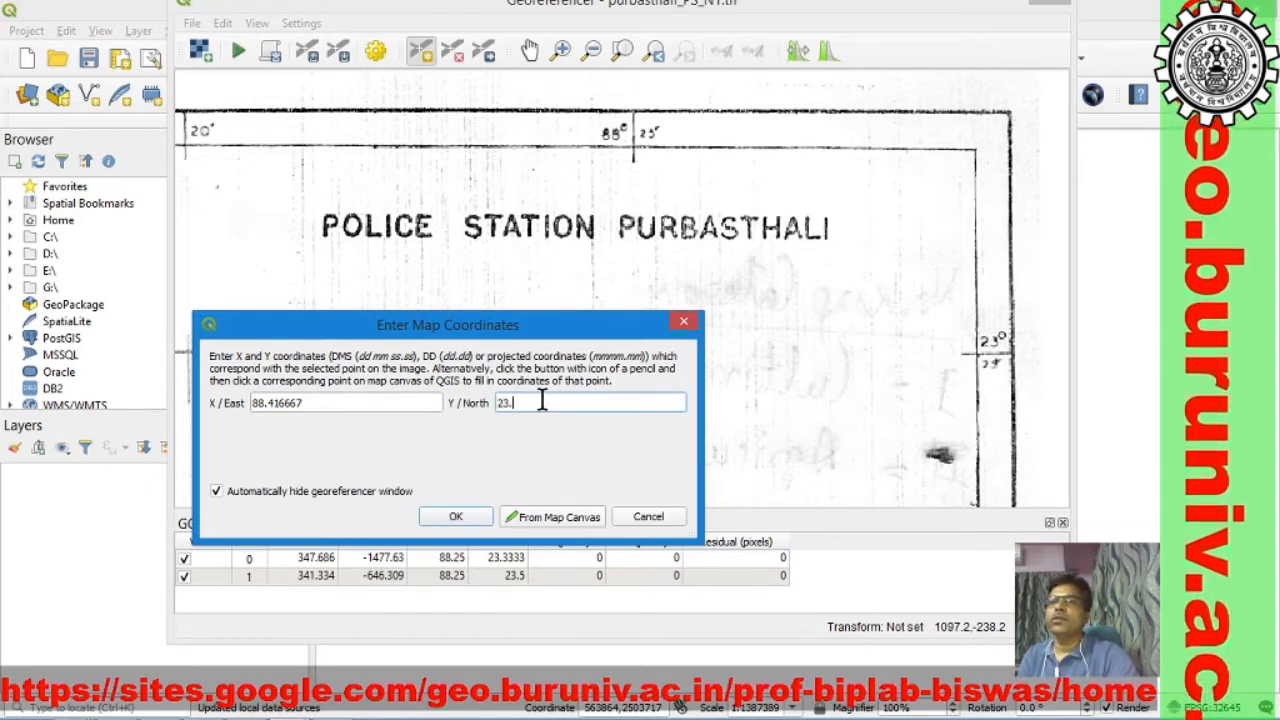
type("58333")
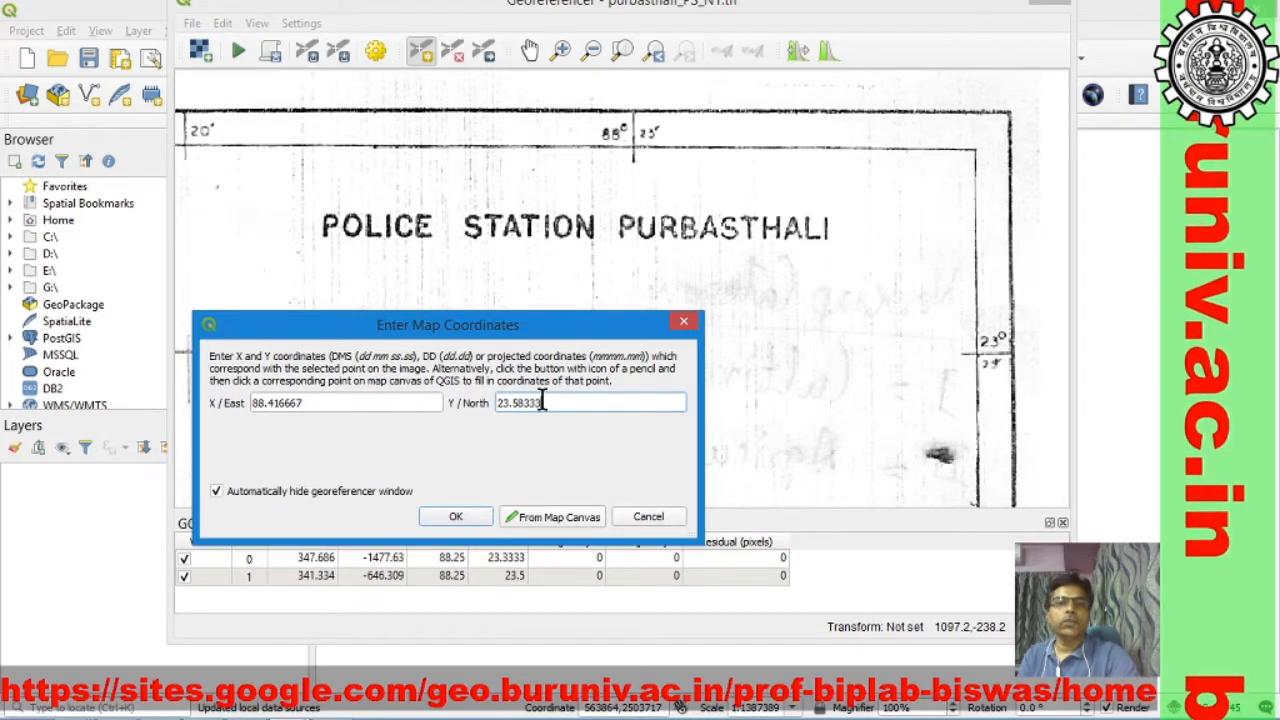
left_click(455, 519)
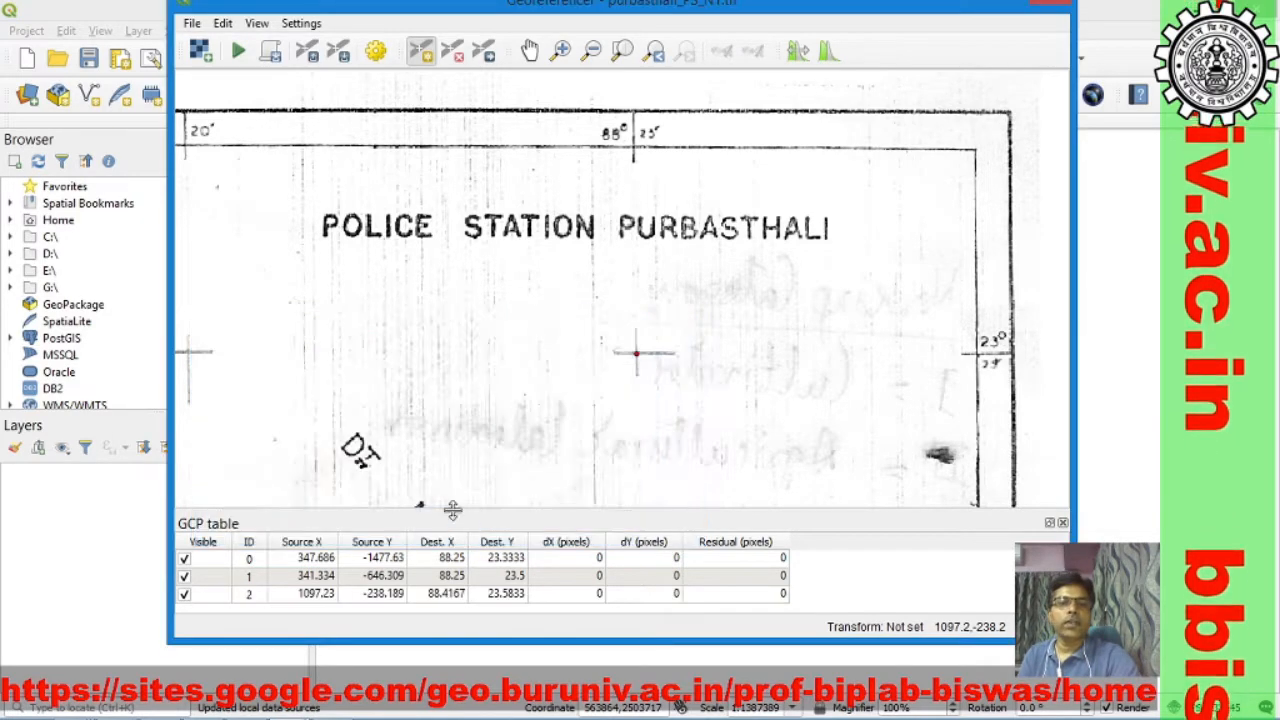
Step: Add a control point on the southeastern 88°25' grid cross in the Burdwan inset map, with X / East 88.416667 and Y / North 23.33333
left_click(525, 54)
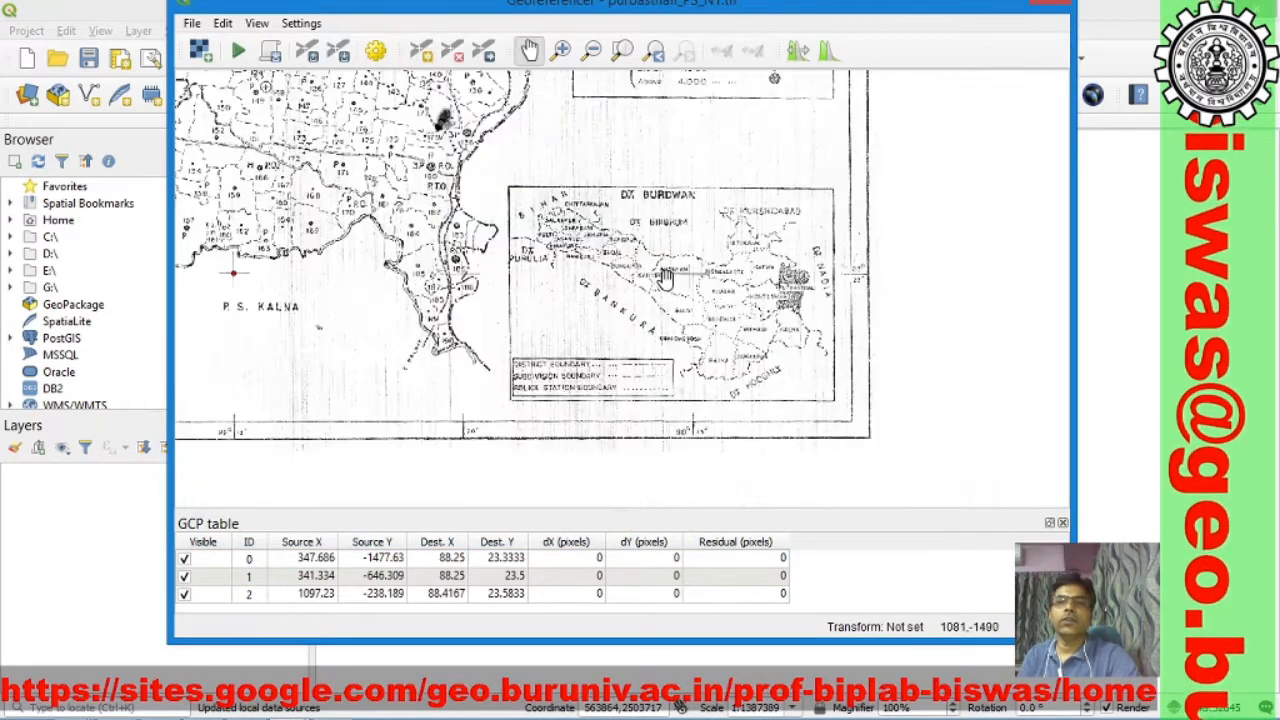
scroll(665, 280, "up", 1)
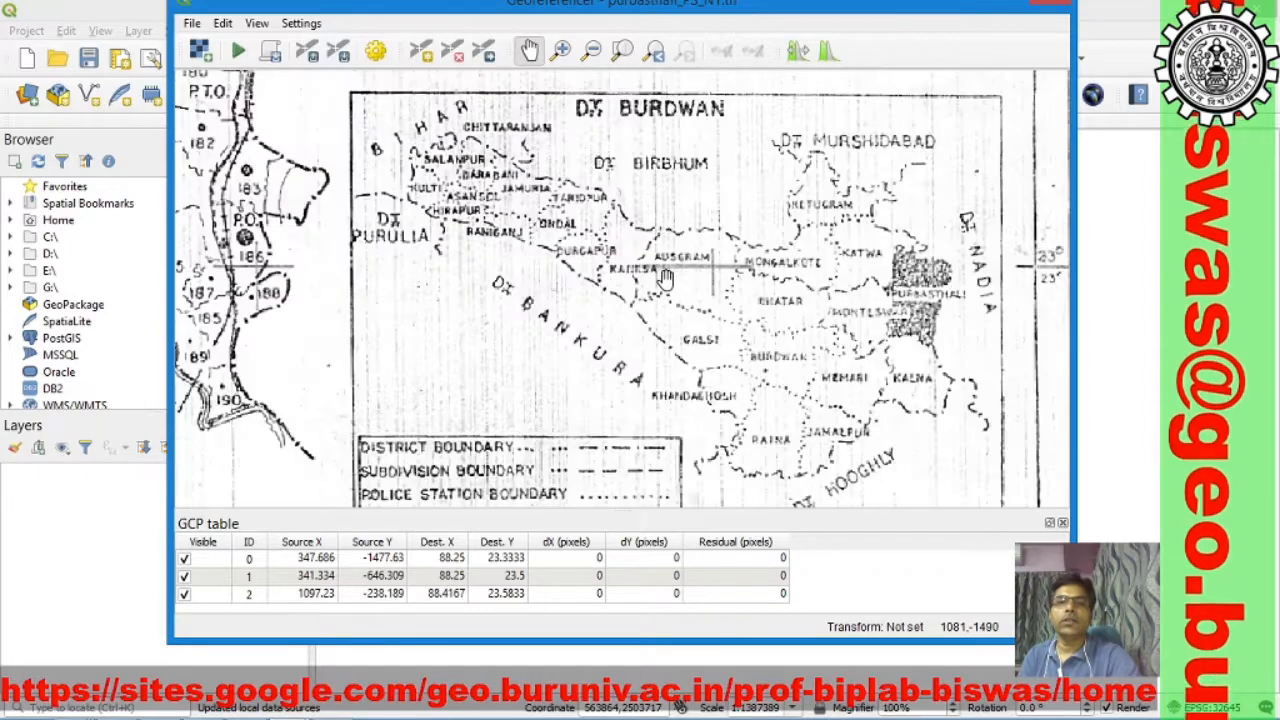
left_click_drag(723, 369, 681, 238)
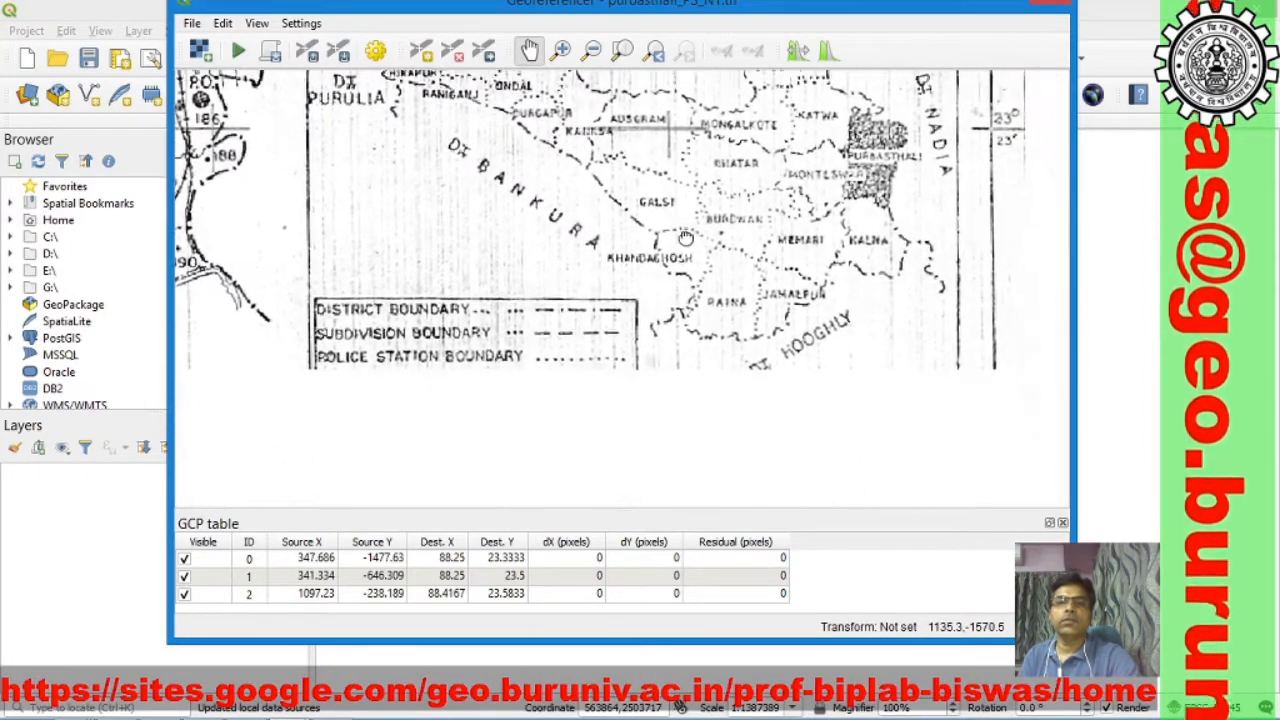
left_click_drag(683, 306, 676, 318)
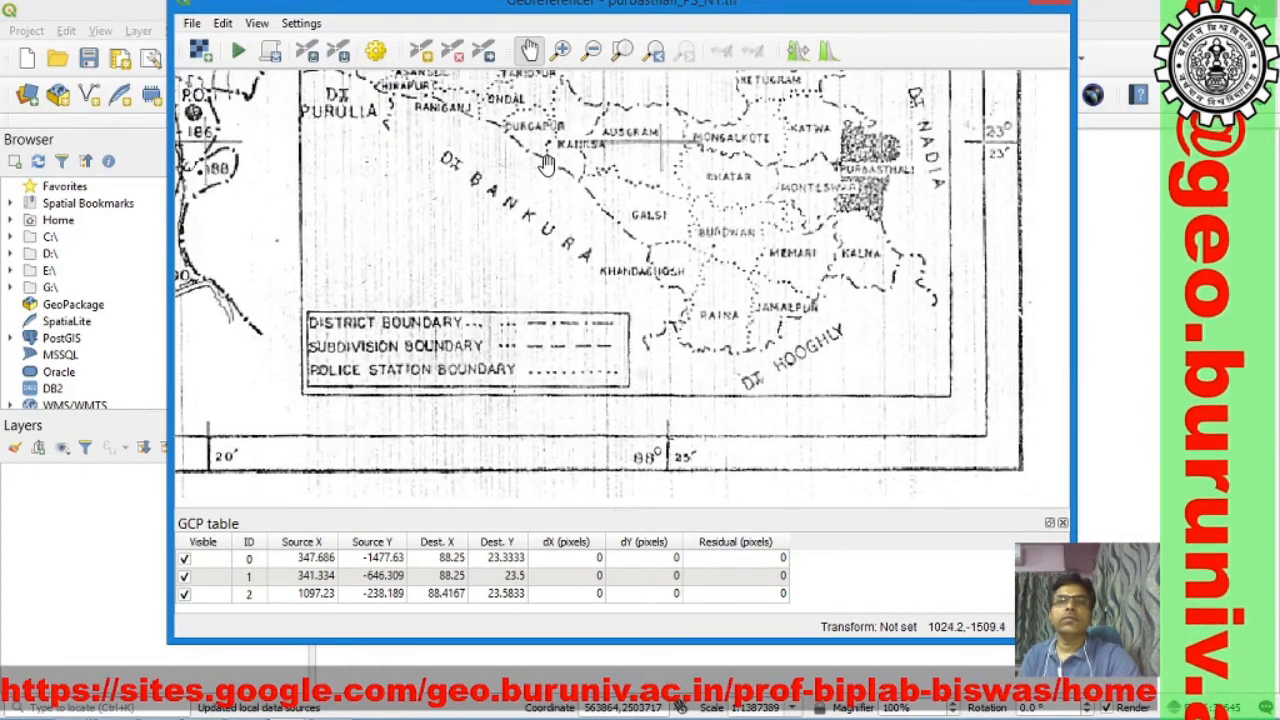
left_click(420, 50)
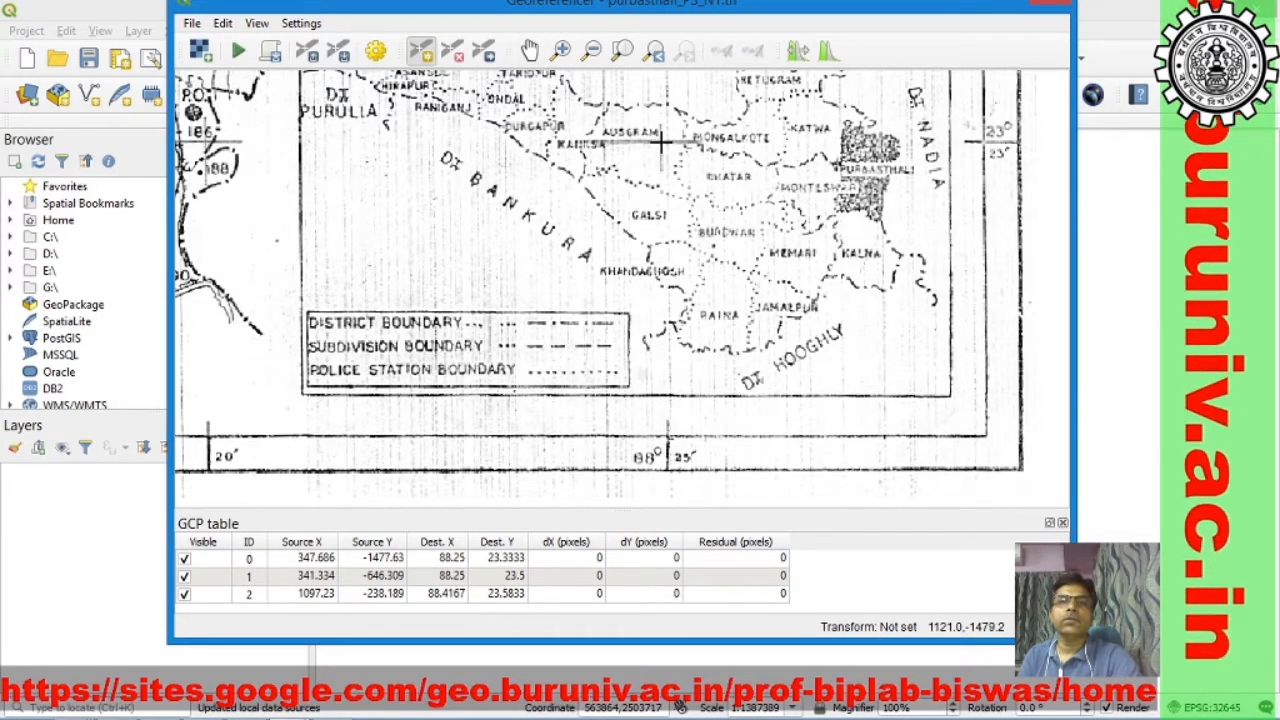
left_click(660, 143)
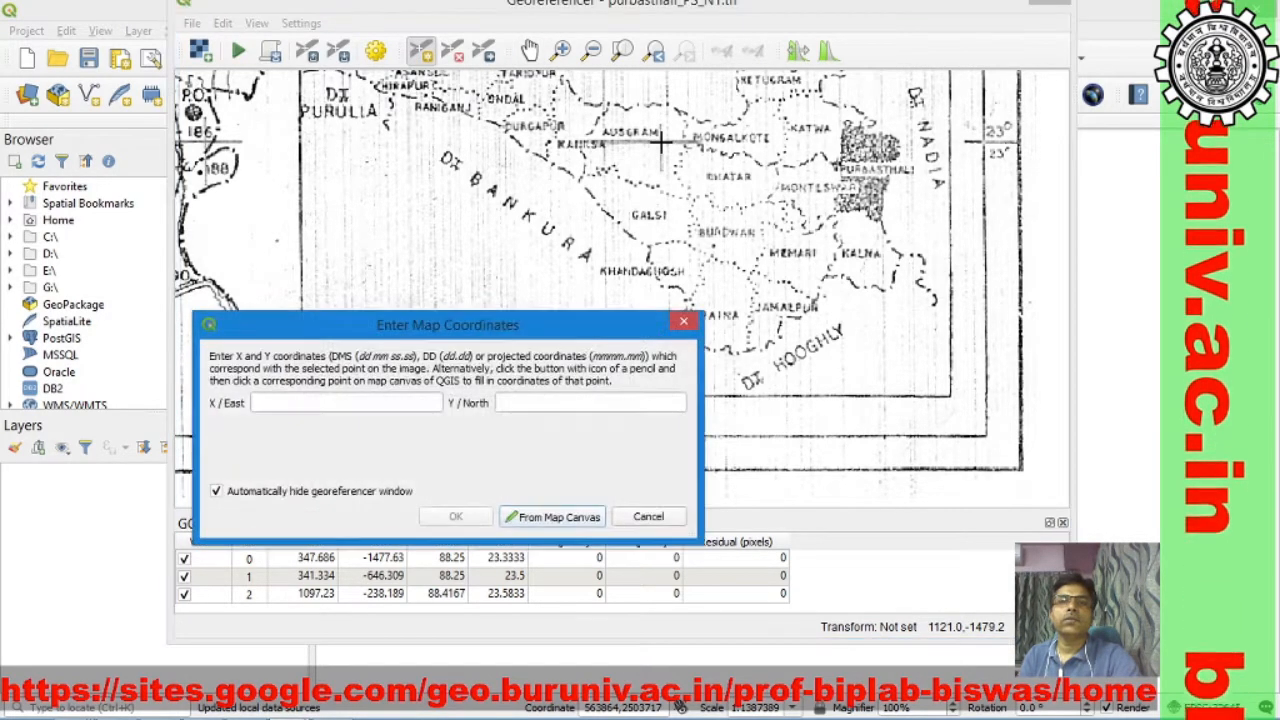
left_click_drag(454, 334, 396, 212)
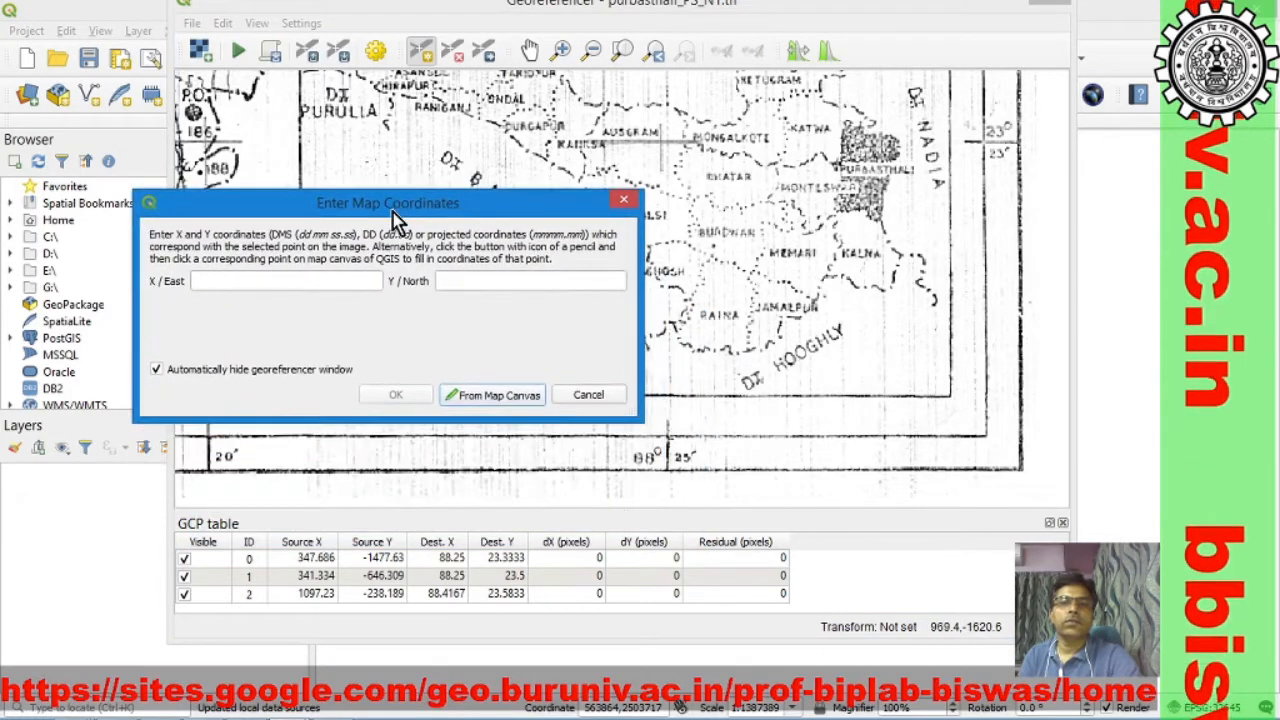
left_click(298, 280)
type("88.416667")
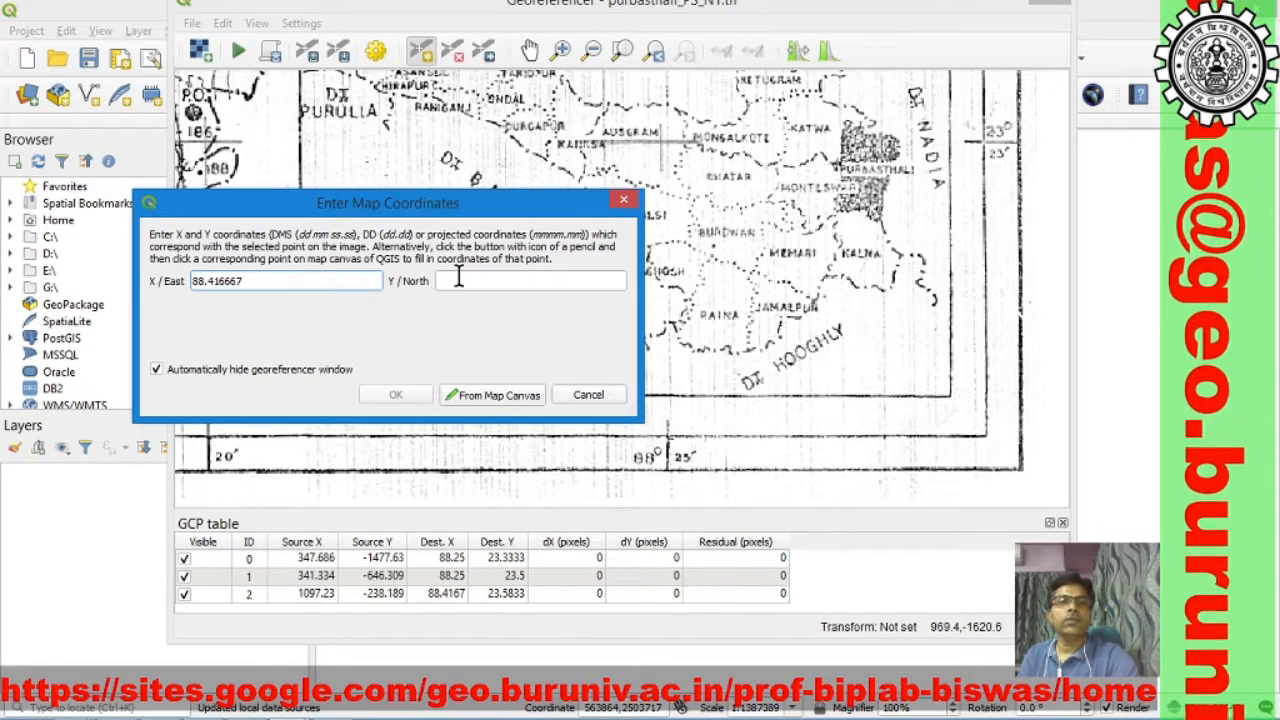
left_click(474, 282)
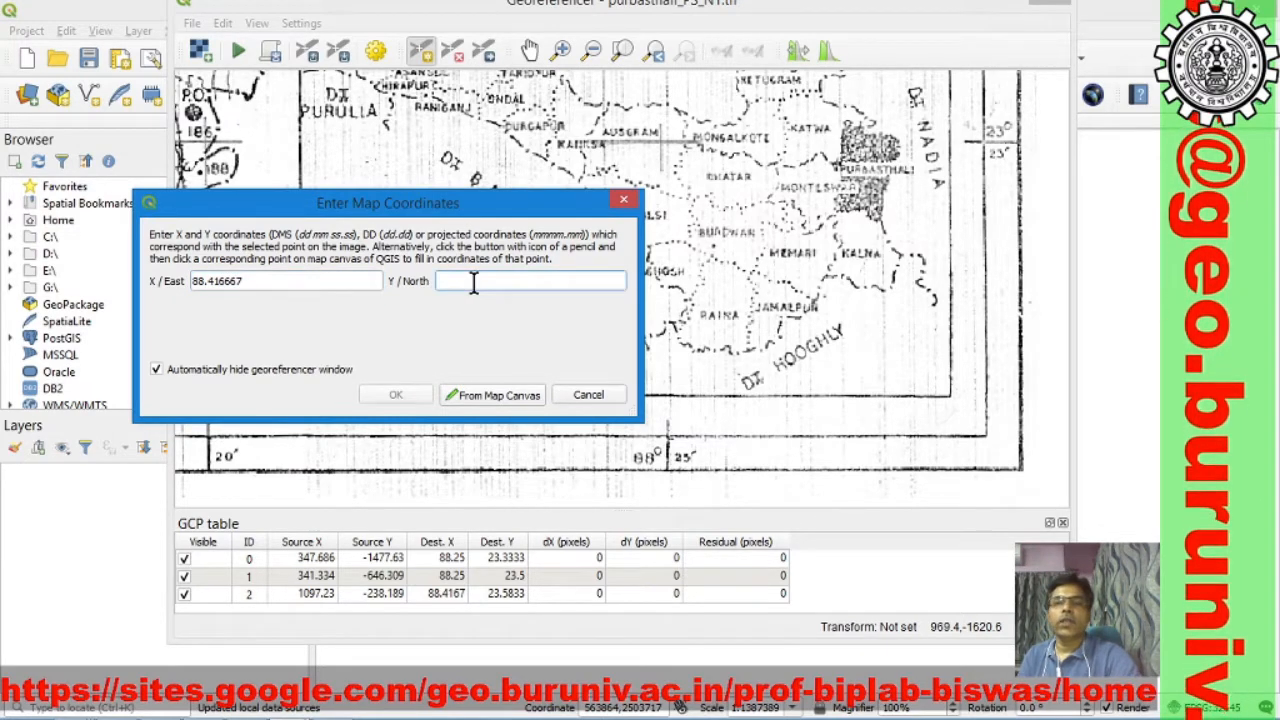
type("23.33333")
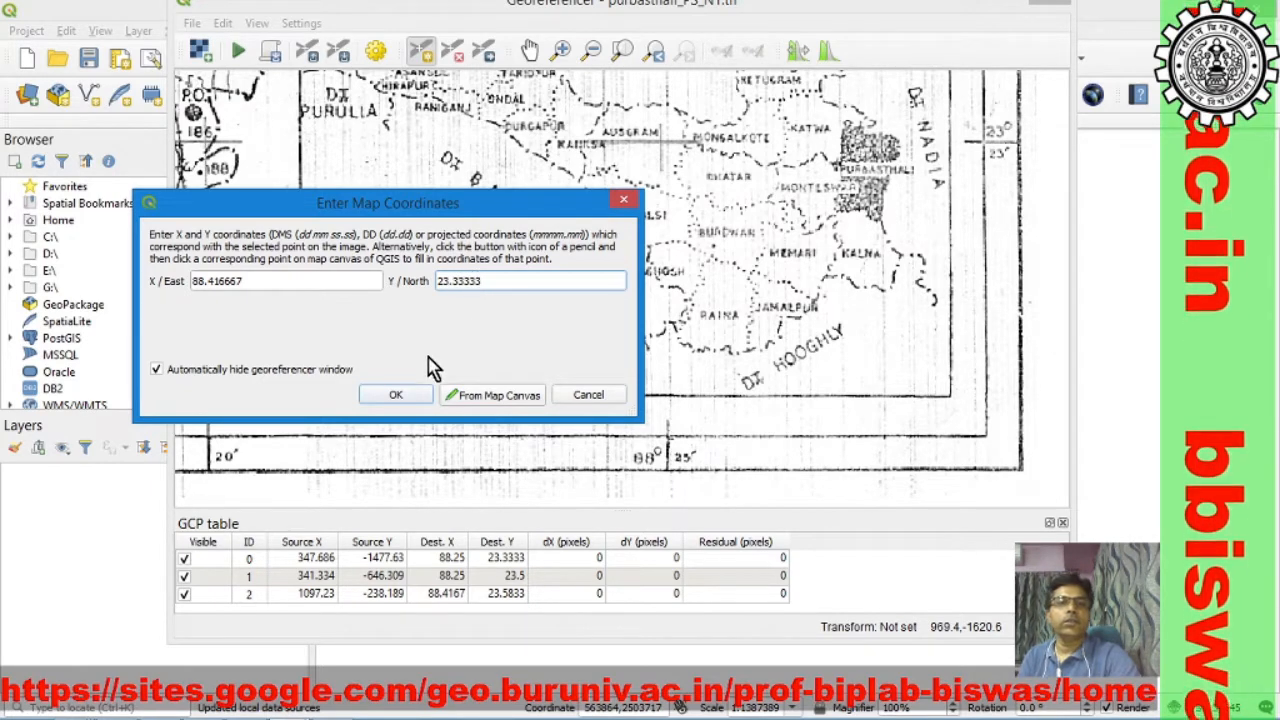
left_click(398, 397)
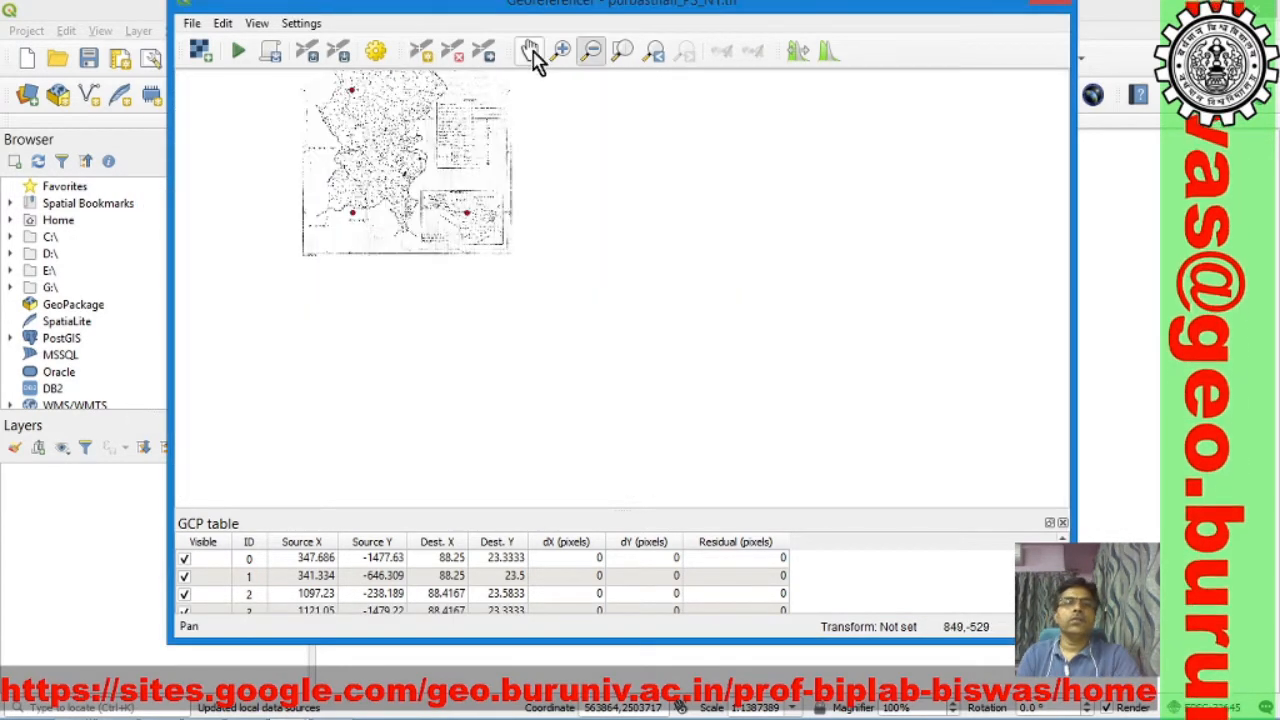
Step: Configure the transformation as Thin Plate Spline, Nearest neighbour, EPSG:4326 - WGS 84, output purbasthali_PS_N1_modified.tif, saving GCP points and loading the result when done
left_click(532, 56)
left_click_drag(537, 171, 690, 408)
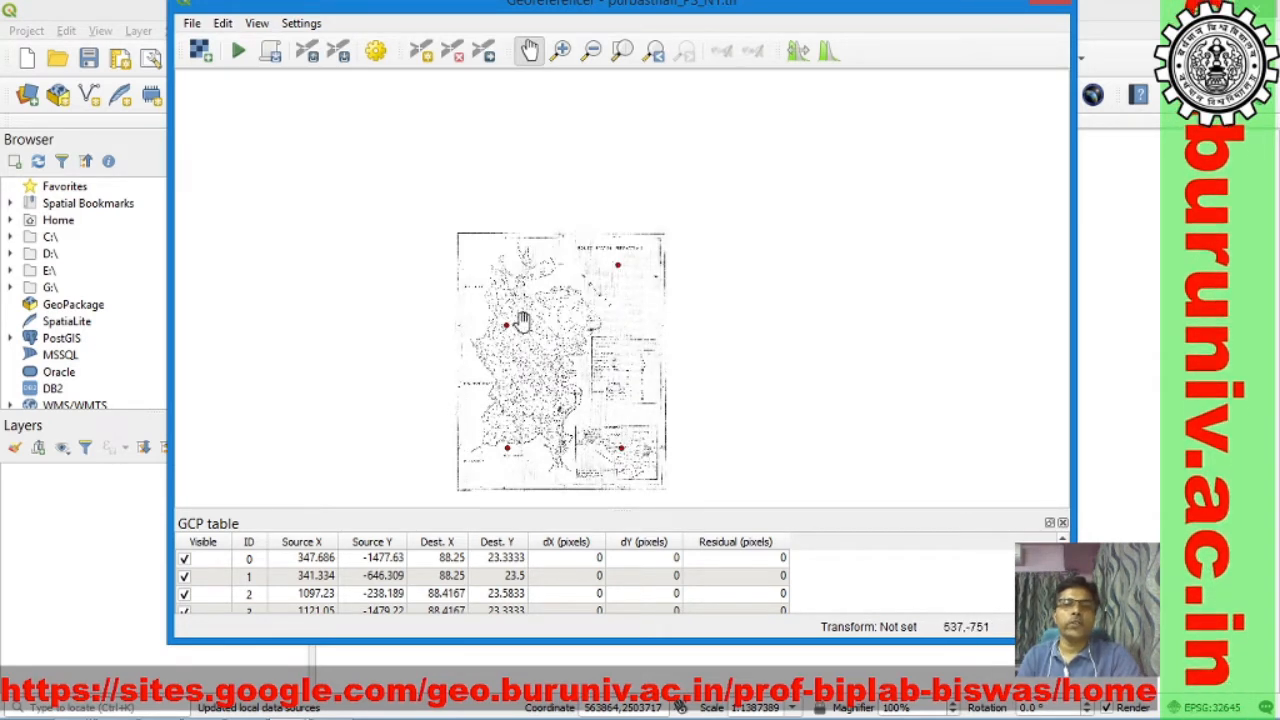
left_click(376, 54)
left_click_drag(380, 38, 655, 50)
left_click_drag(646, 14, 590, 83)
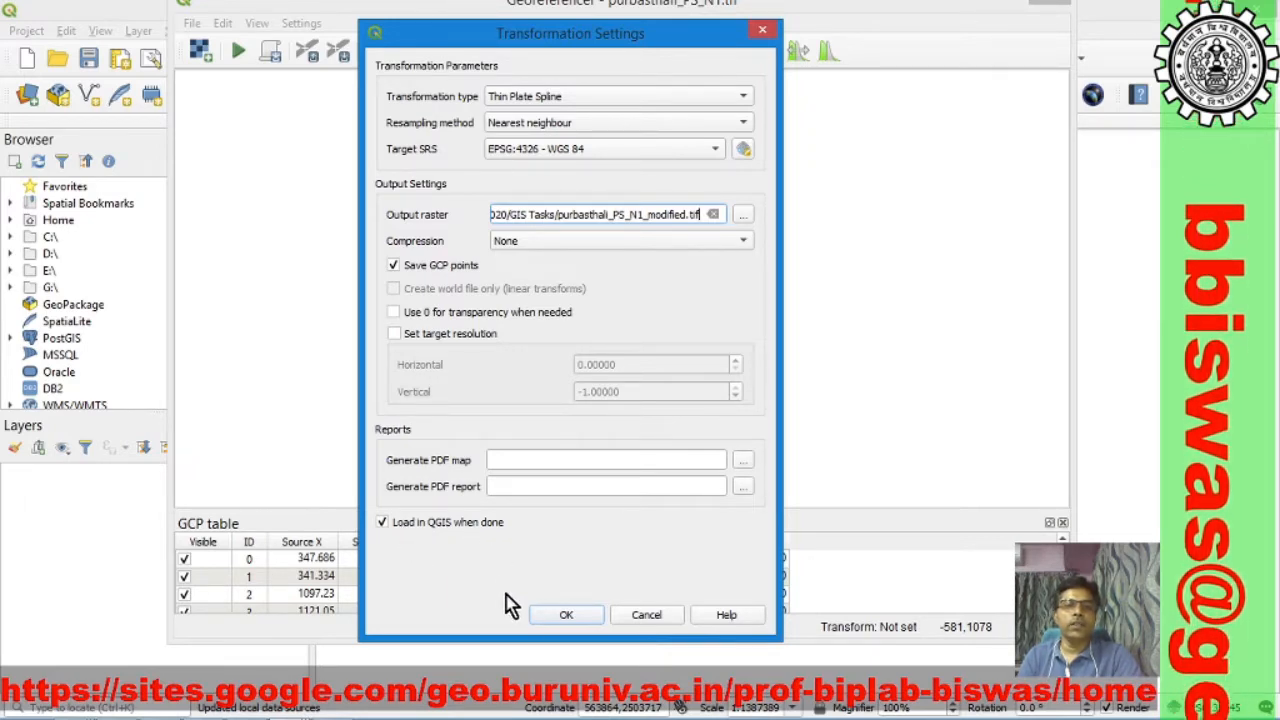
left_click(566, 618)
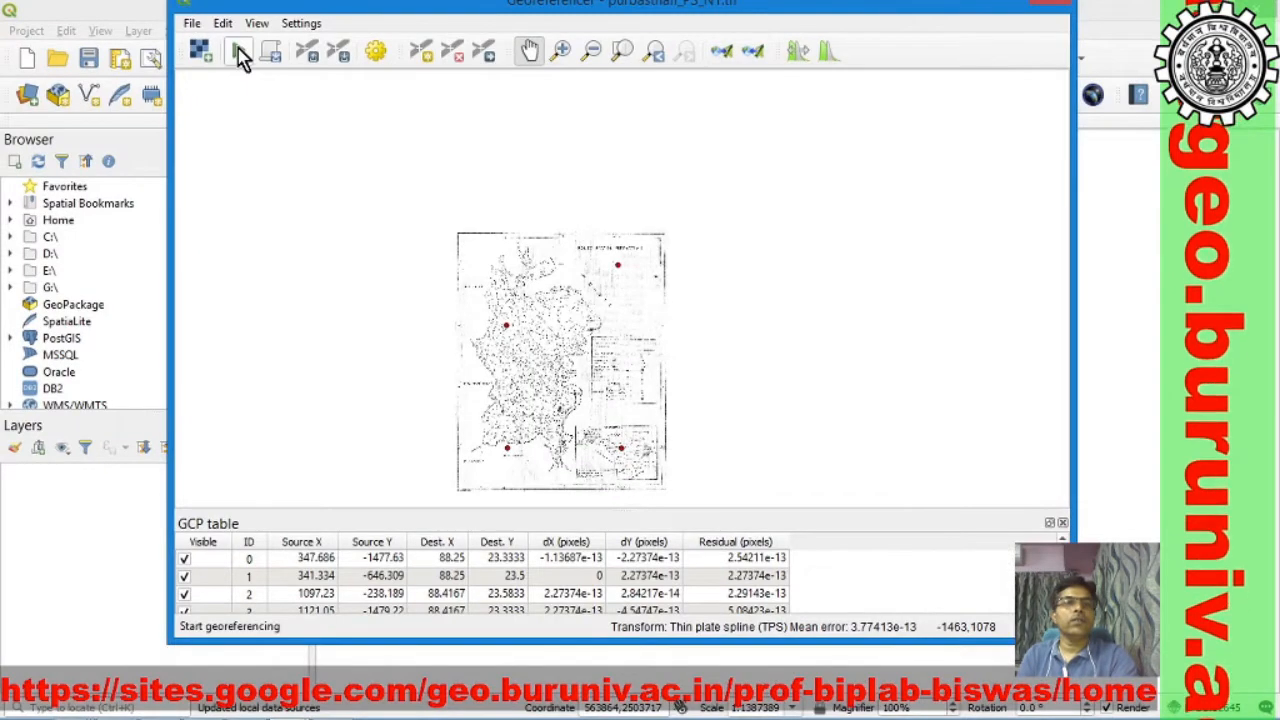
Step: Run the georeferencing to load the output raster into the project, and close the Georeferencer
left_click(240, 55)
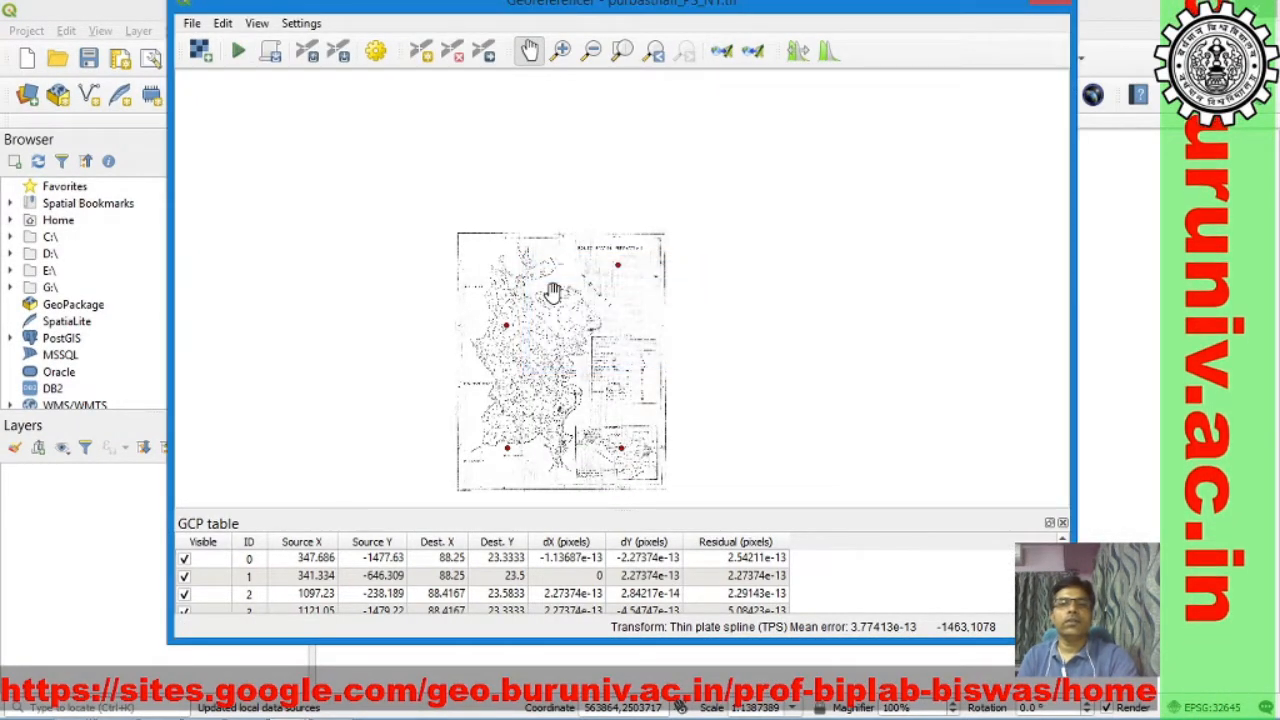
left_click_drag(1015, 8, 1023, 223)
left_click(1054, 218)
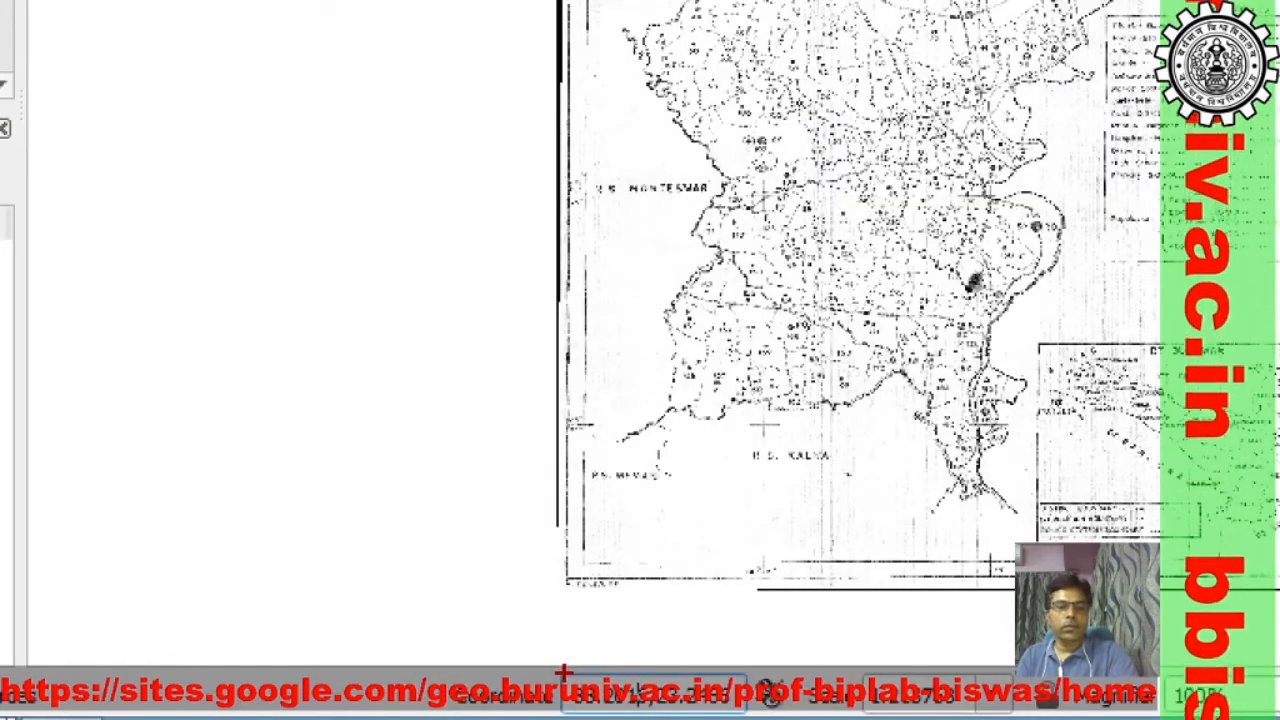
mouse_move(563, 672)
left_mouse_down()
mouse_move(606, 706)
mouse_move(786, 716)
mouse_move(742, 710)
mouse_move(750, 718)
left_mouse_up()
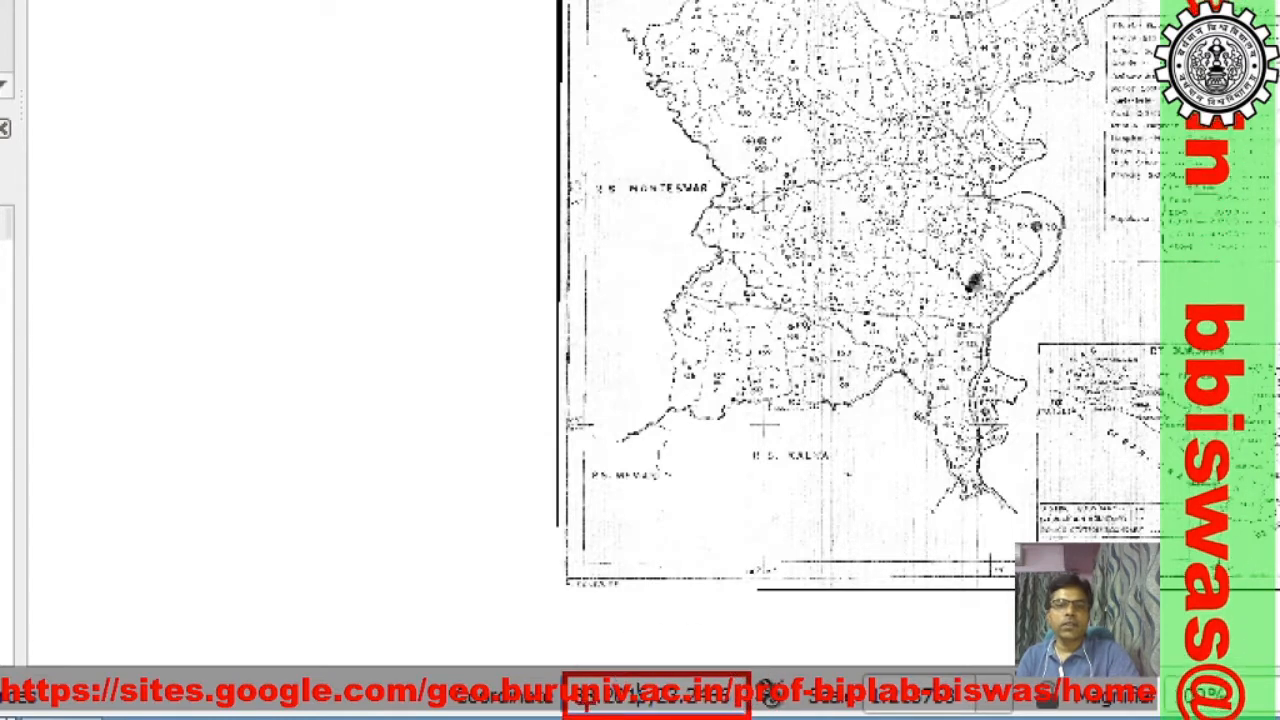
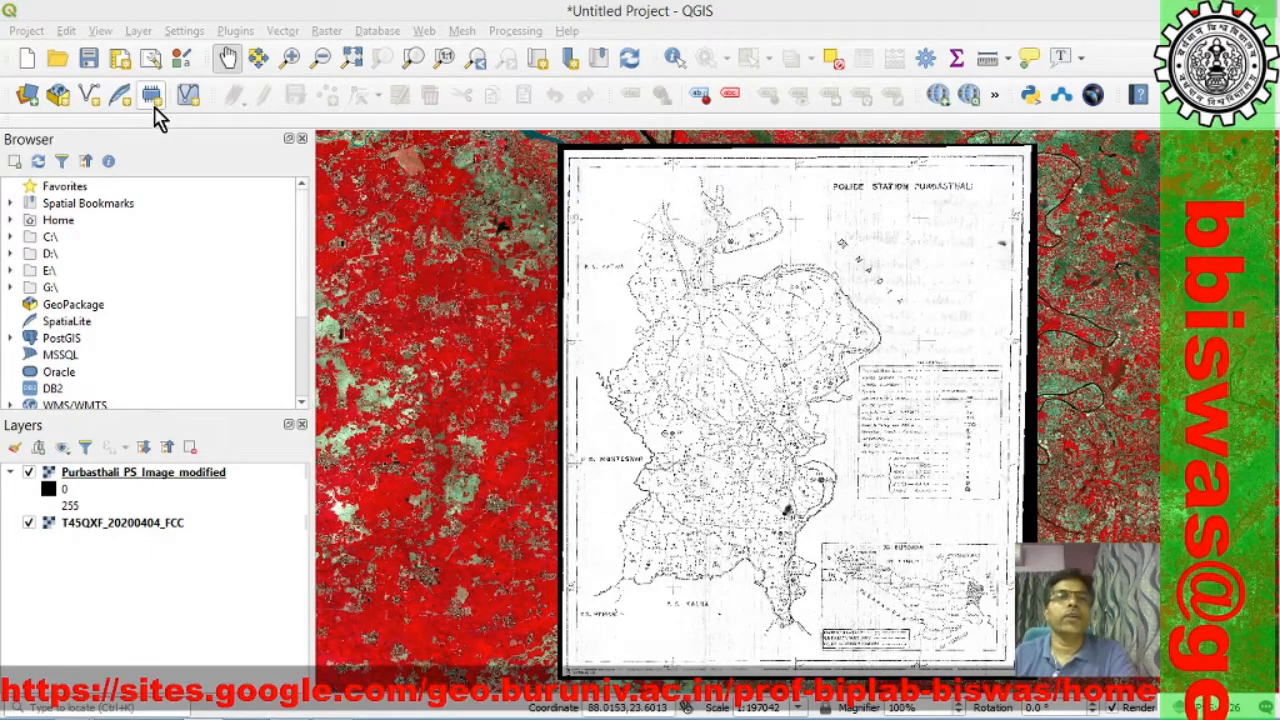
Step: Start a new shapefile layer and set its output file to Aoi in the Purbasthali folder
left_click(138, 31)
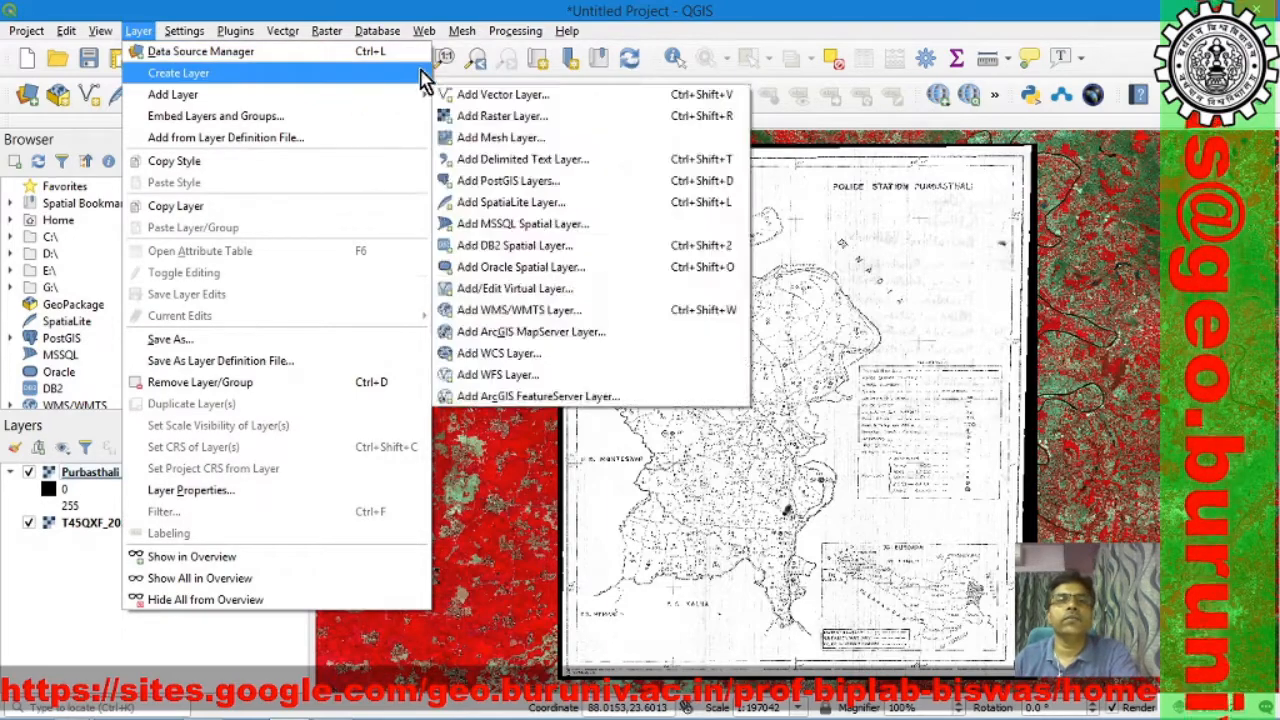
mouse_move(300, 73)
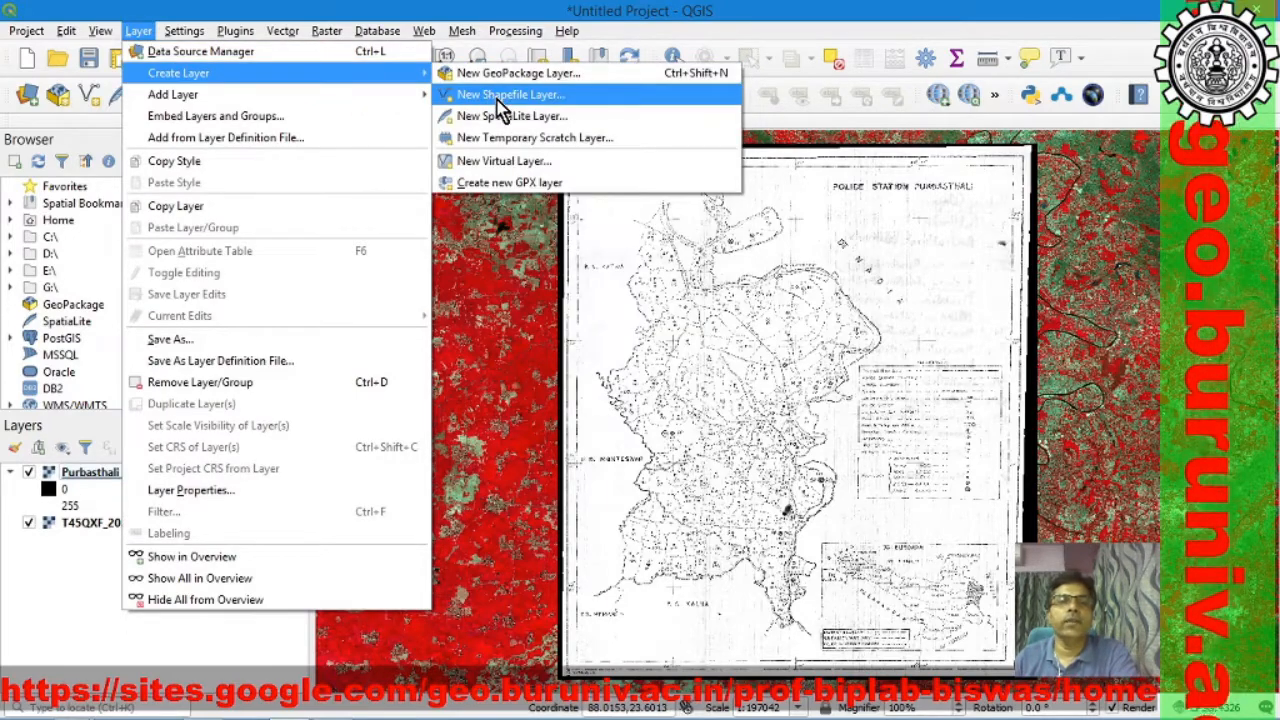
left_click(500, 95)
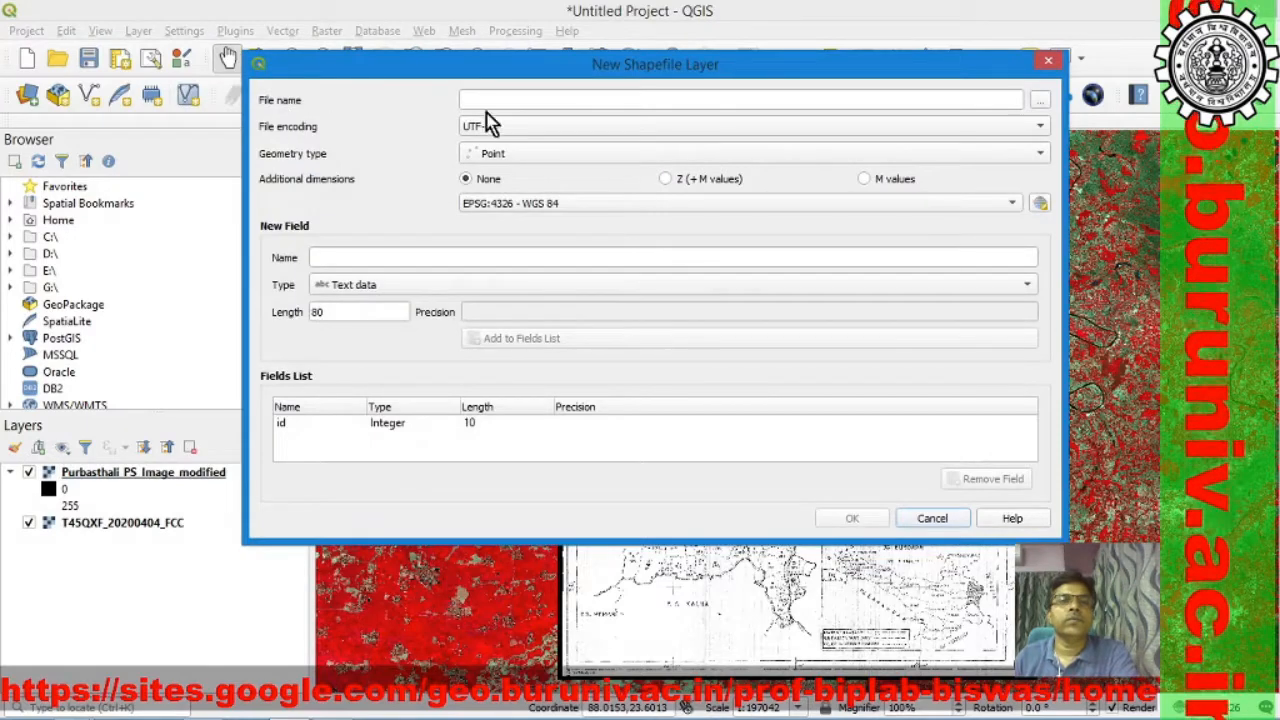
left_click(1040, 101)
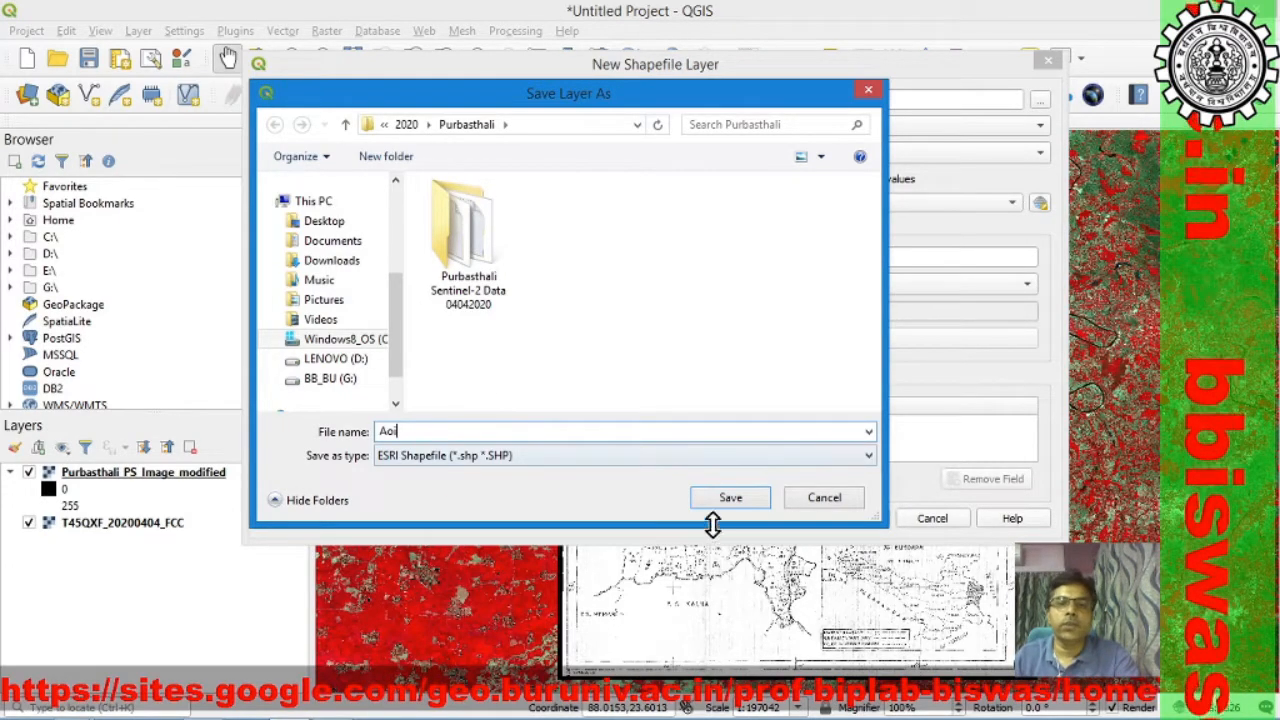
left_click(730, 497)
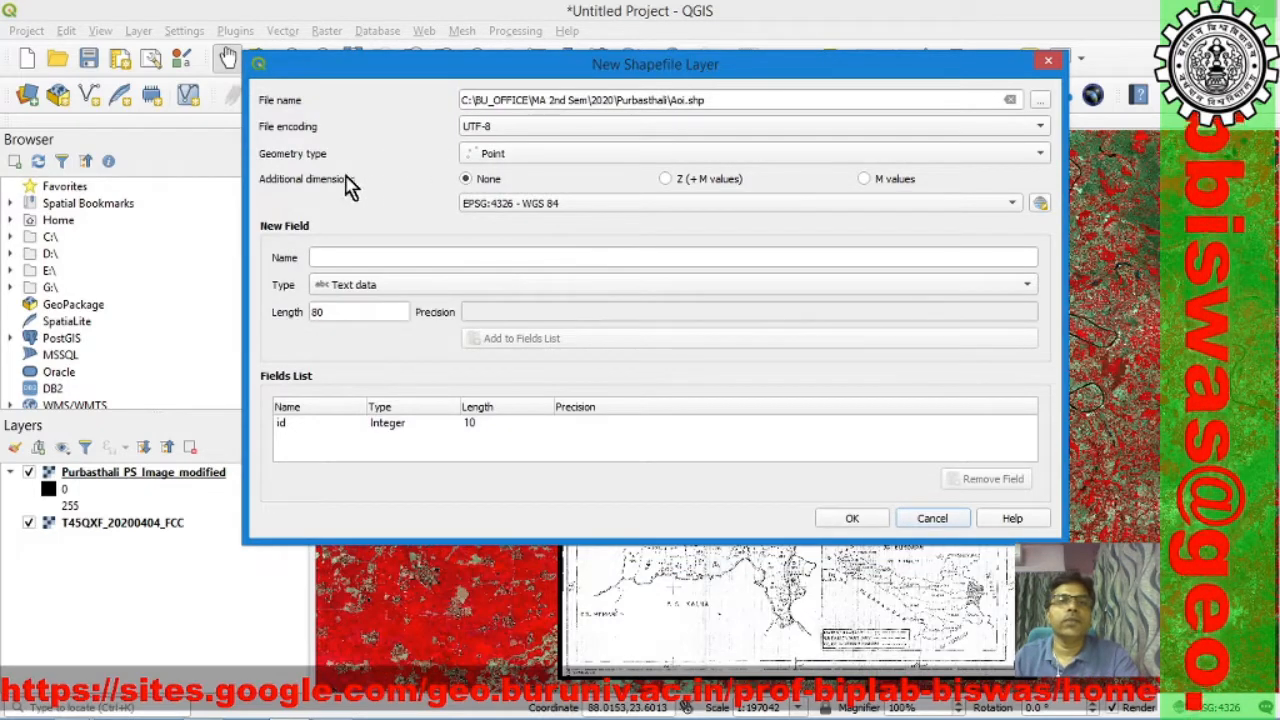
Step: Set the new shapefile's geometry type to Polygon and its CRS to EPSG:32645 - WGS 84 / UTM zone 45N
left_click(1040, 160)
left_click(920, 212)
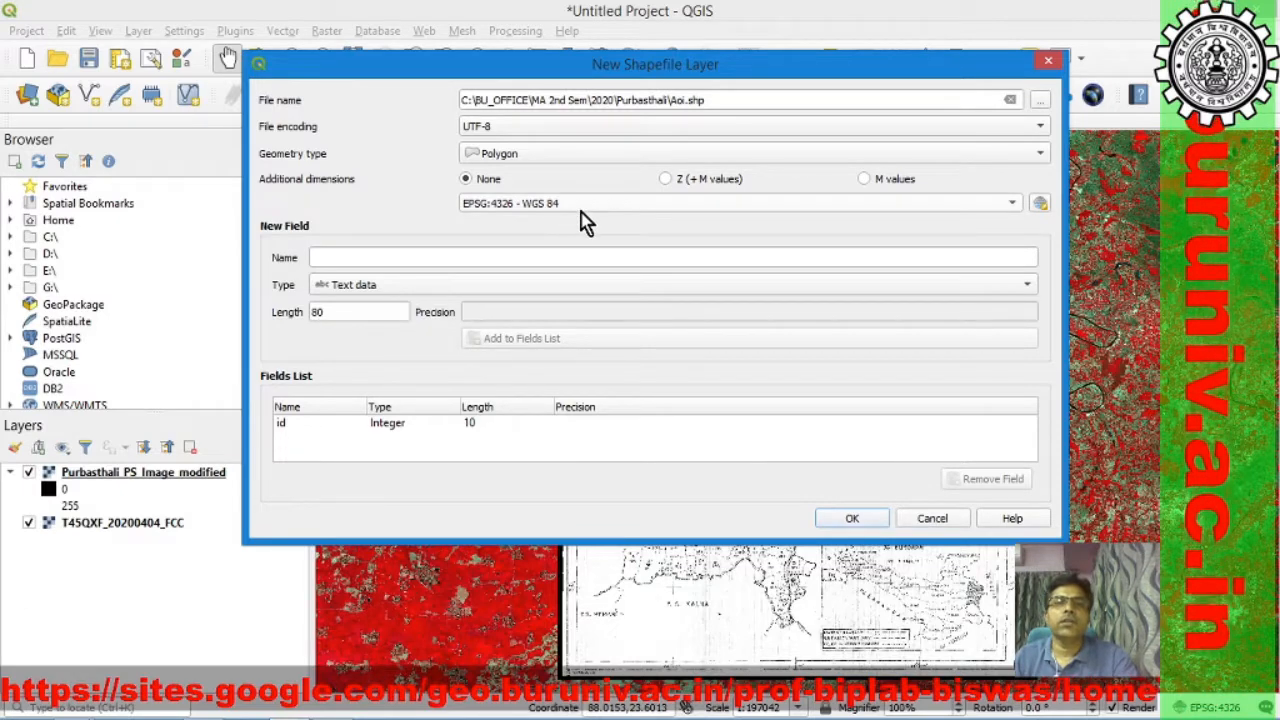
left_click(1040, 205)
left_click(435, 195)
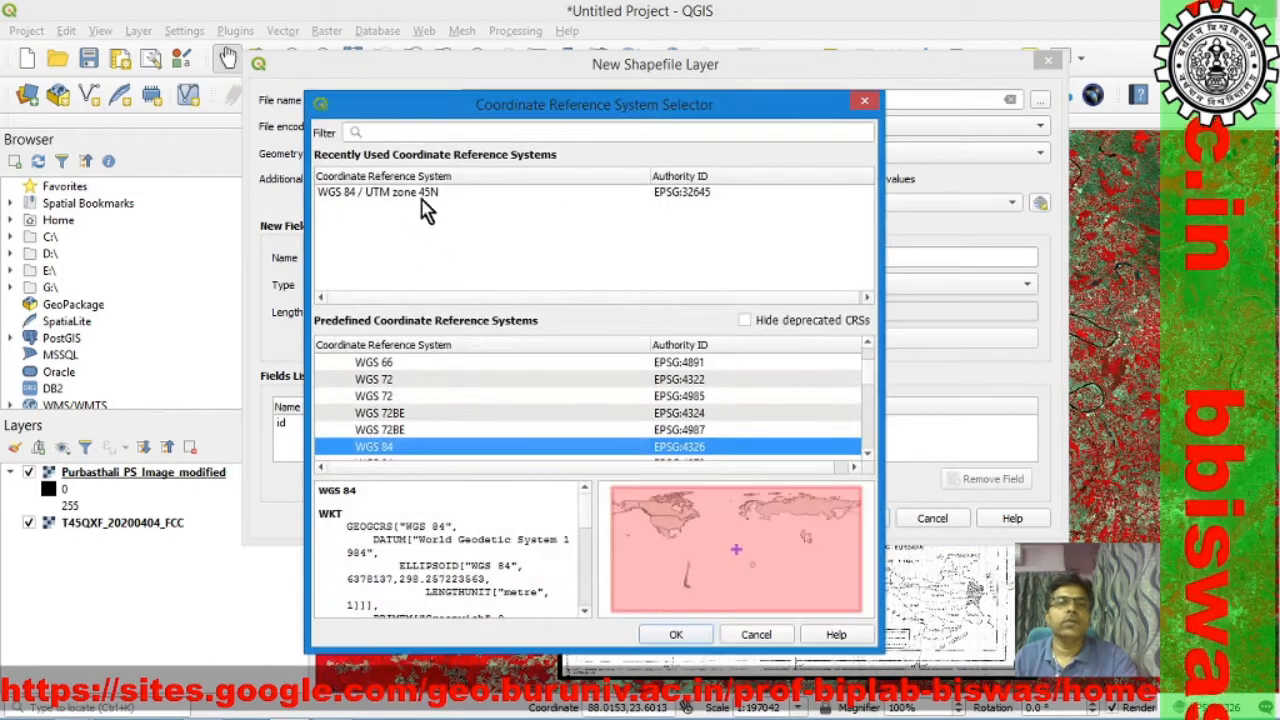
left_click(676, 634)
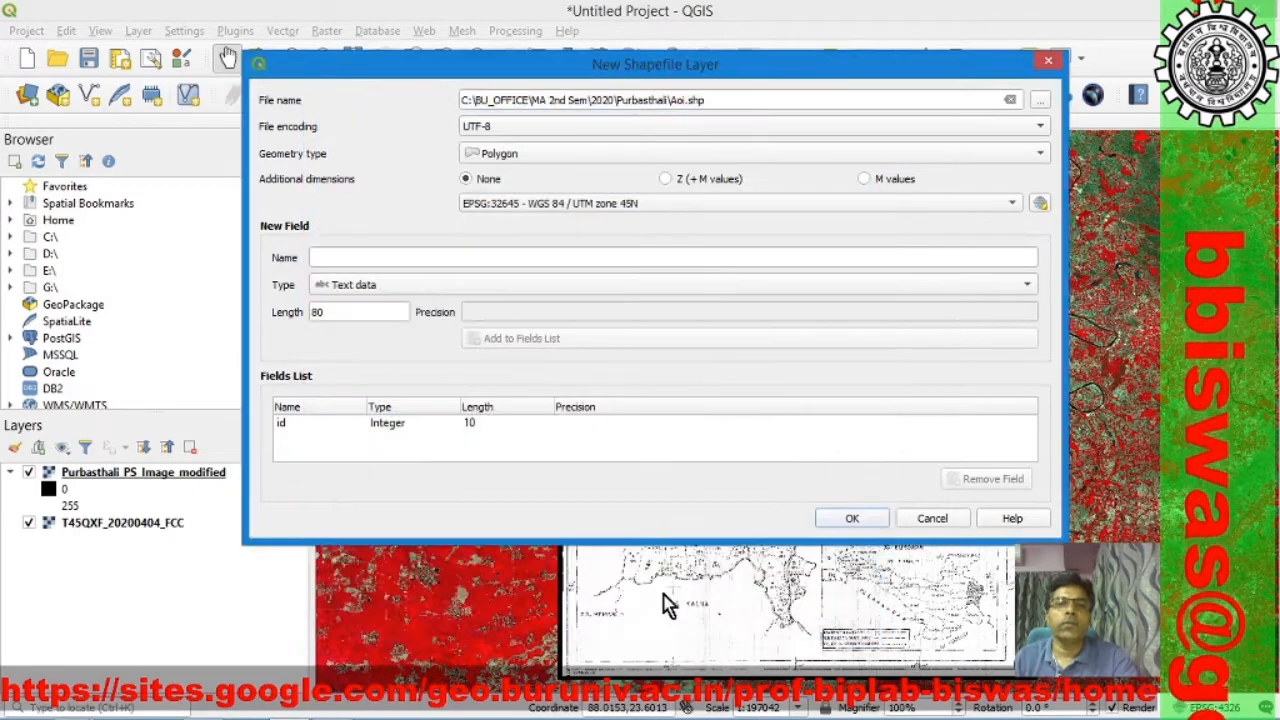
Step: Enter AoI as the new text field's name with length 10, and create the shapefile layer
left_click(340, 257)
type("Ao")
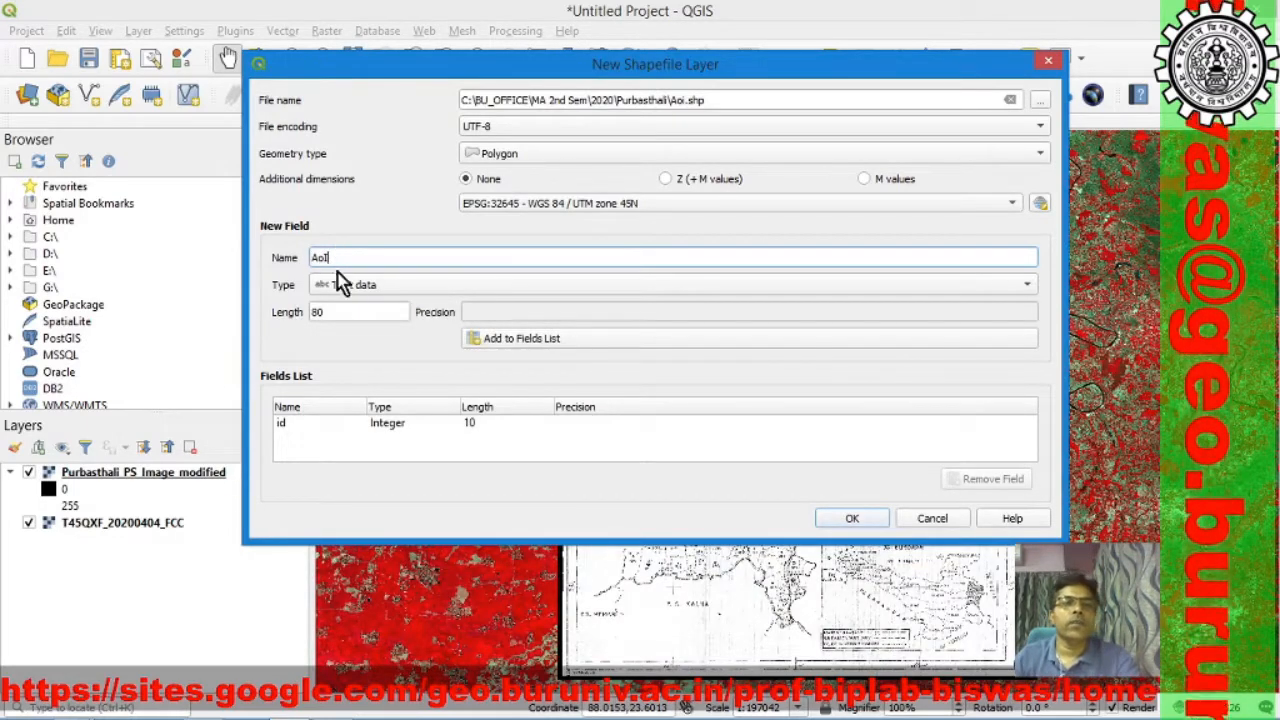
type("I")
left_click(335, 308)
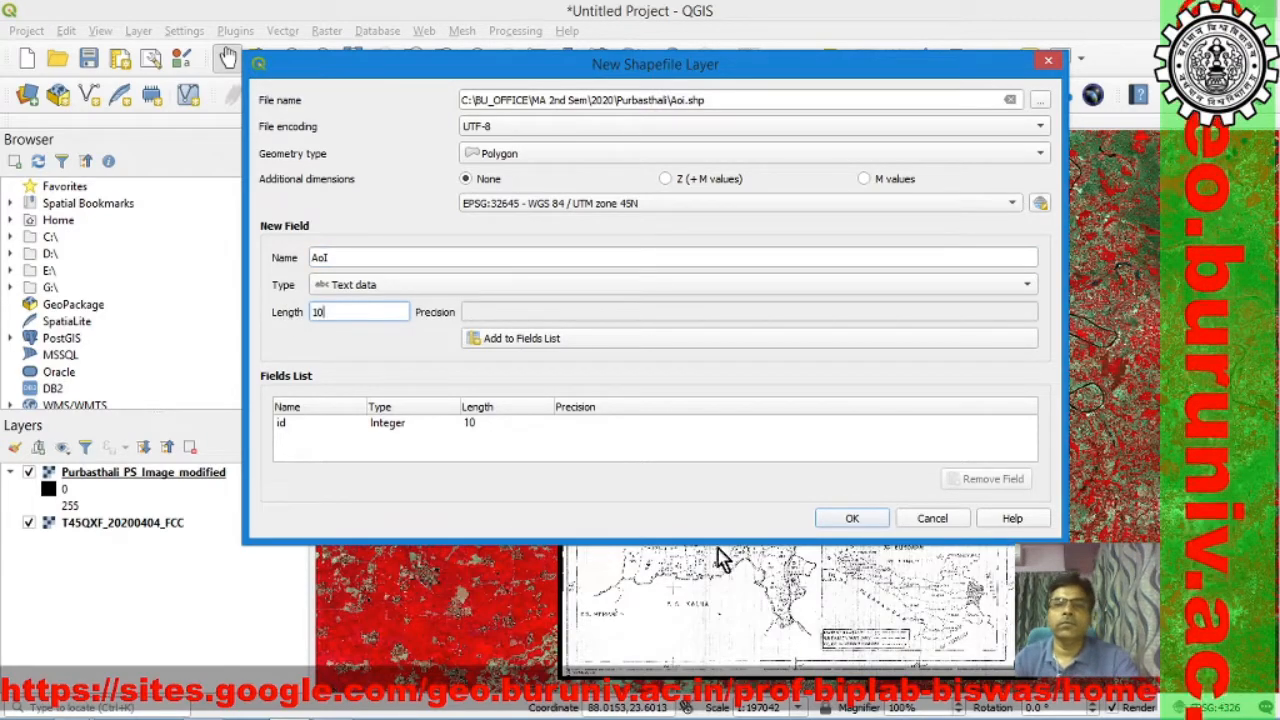
left_click(855, 518)
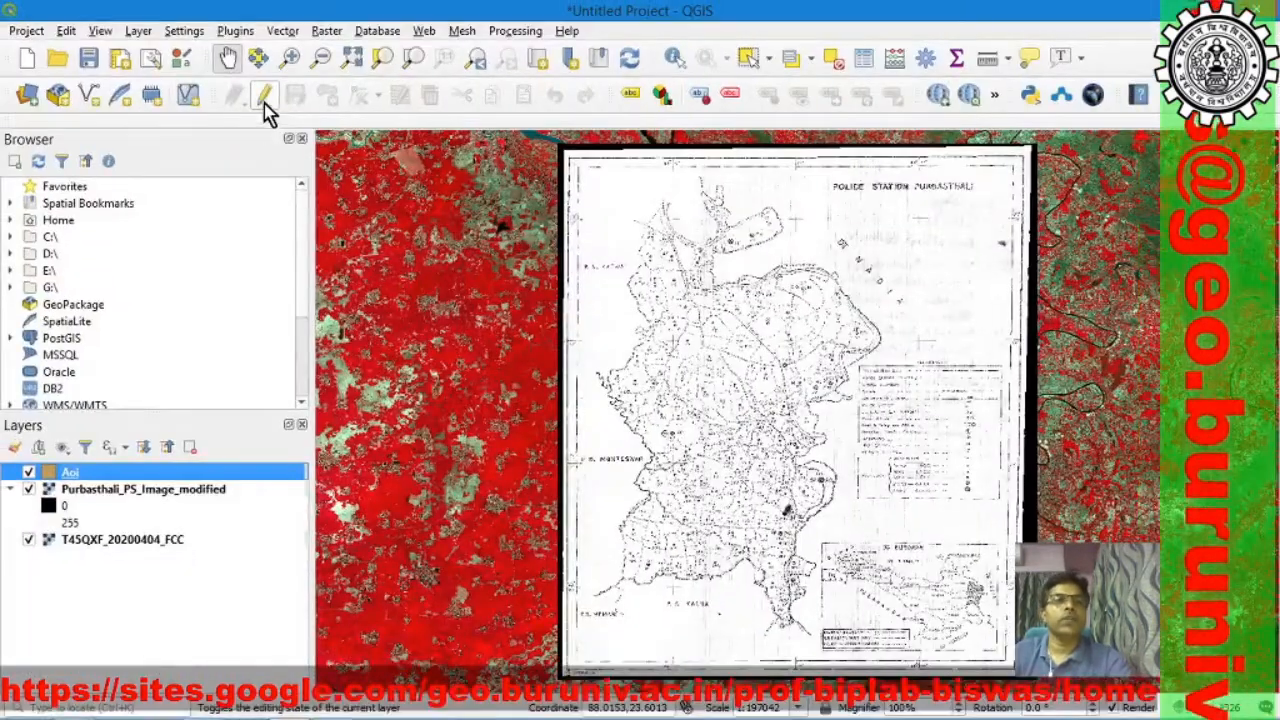
Step: Make the Aoi layer editable and draw a rectangle from extent enclosing the Purbasthali police station area on the scanned map
left_click(263, 96)
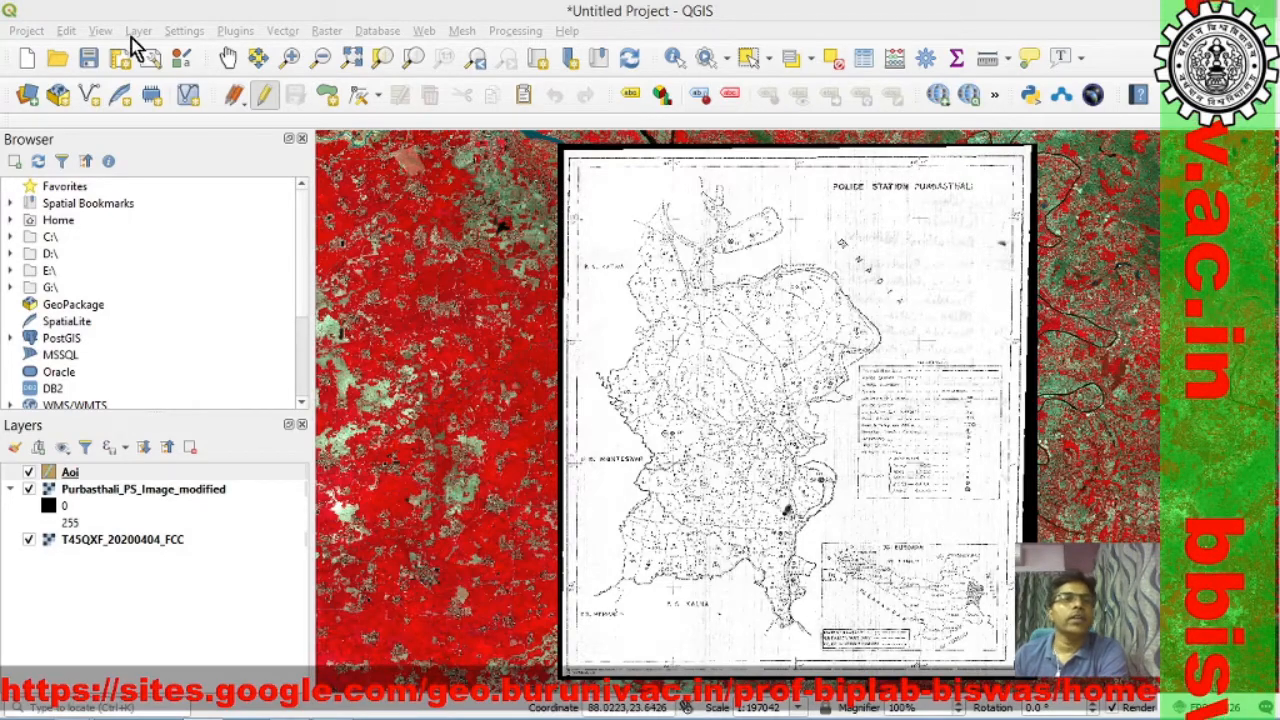
left_click(68, 32)
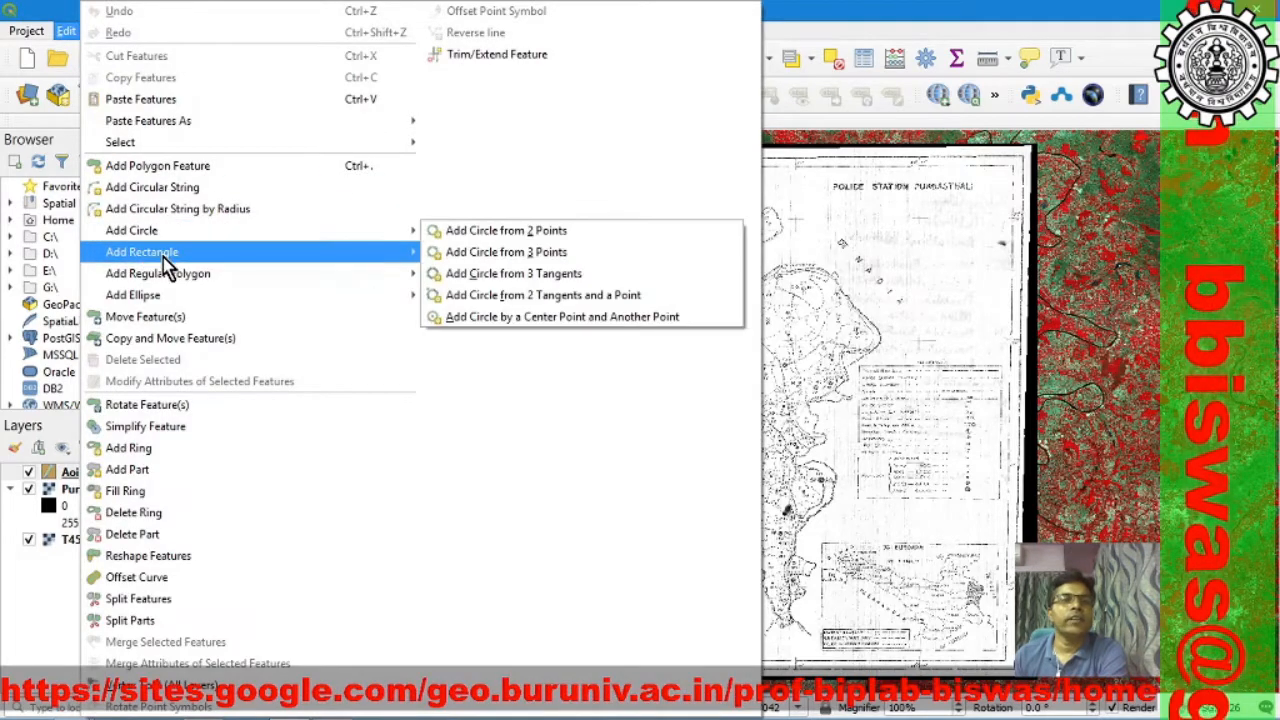
mouse_move(231, 256)
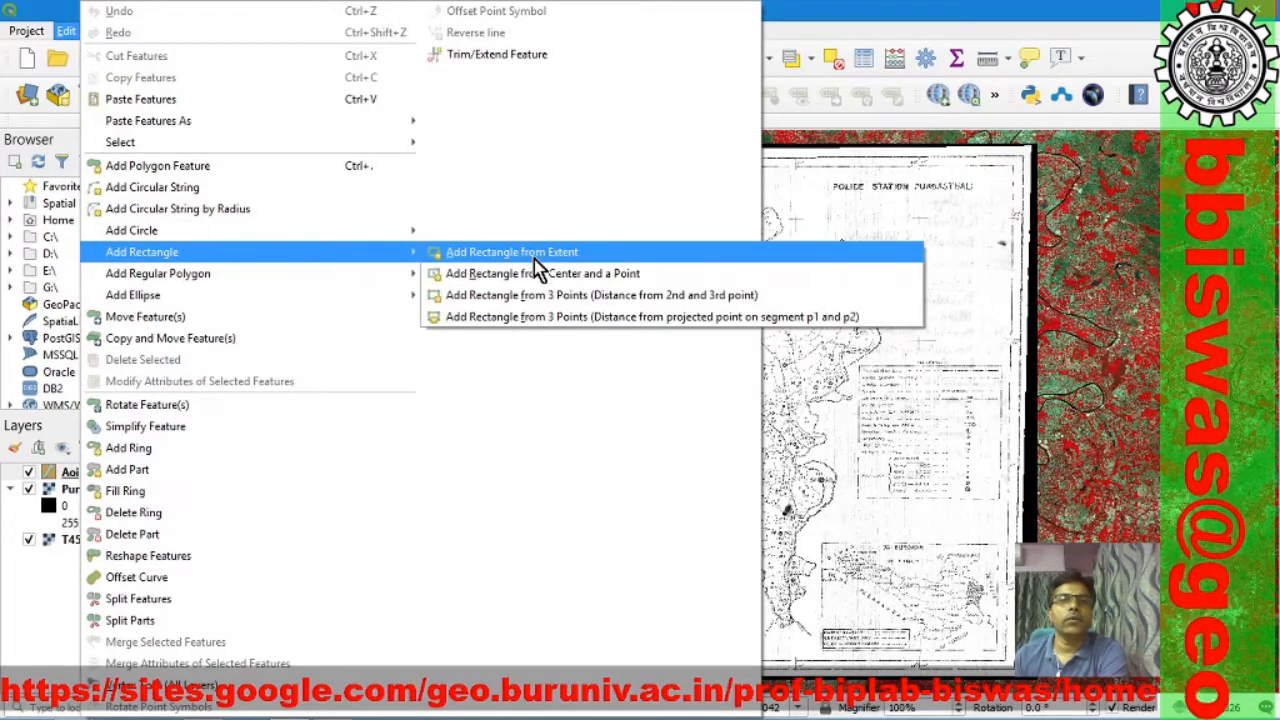
left_click(563, 258)
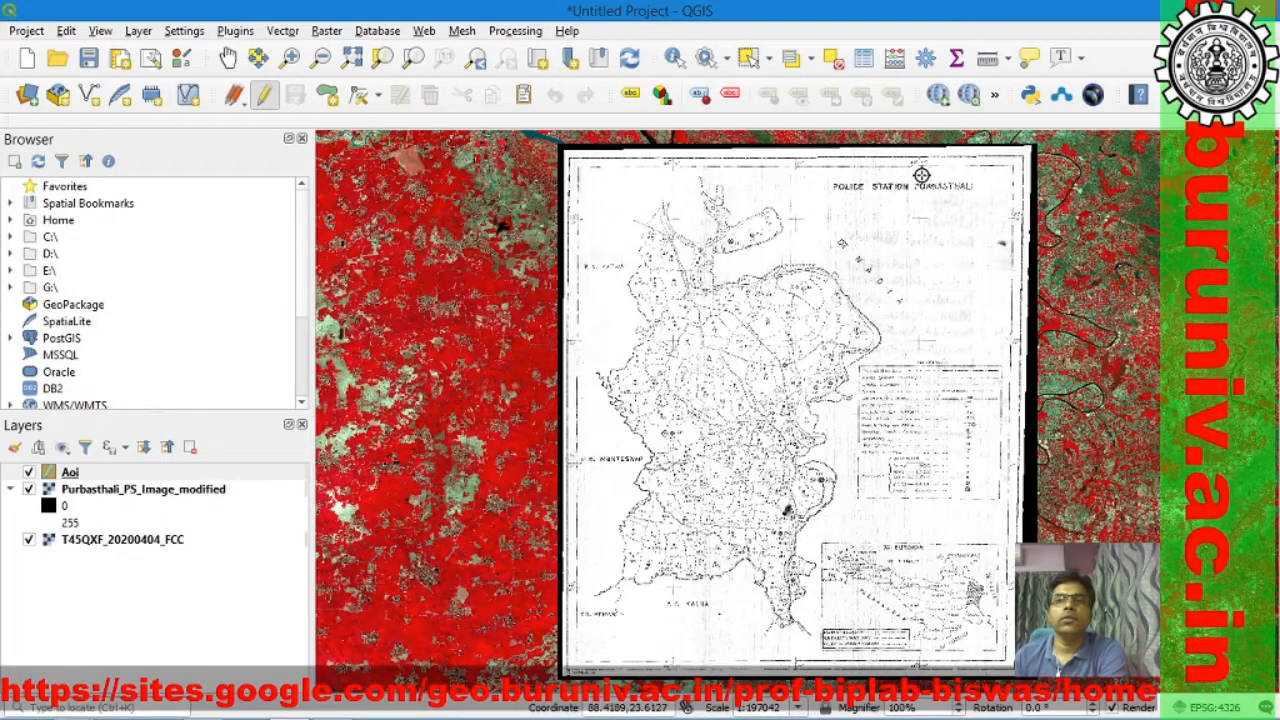
left_click_drag(906, 175, 585, 634)
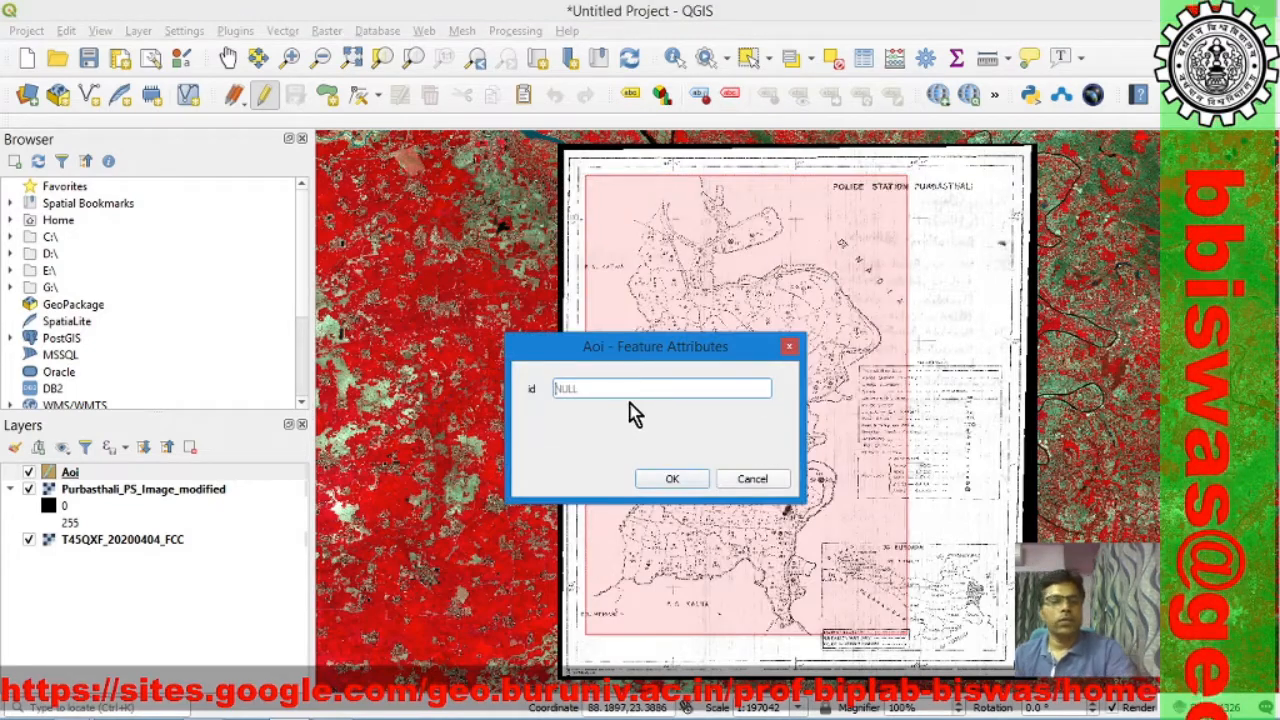
Step: Give the rectangle id 10, and save the Aoi layer edits while ending the editing session
type("10")
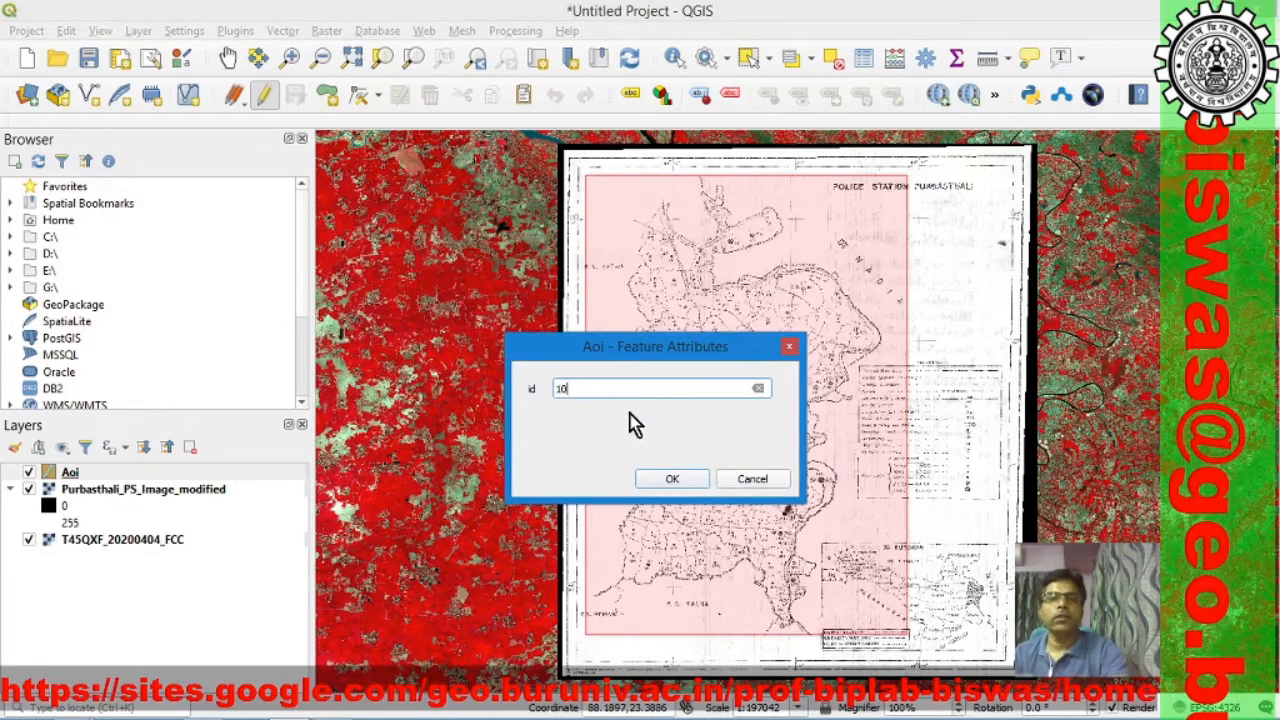
left_click(660, 478)
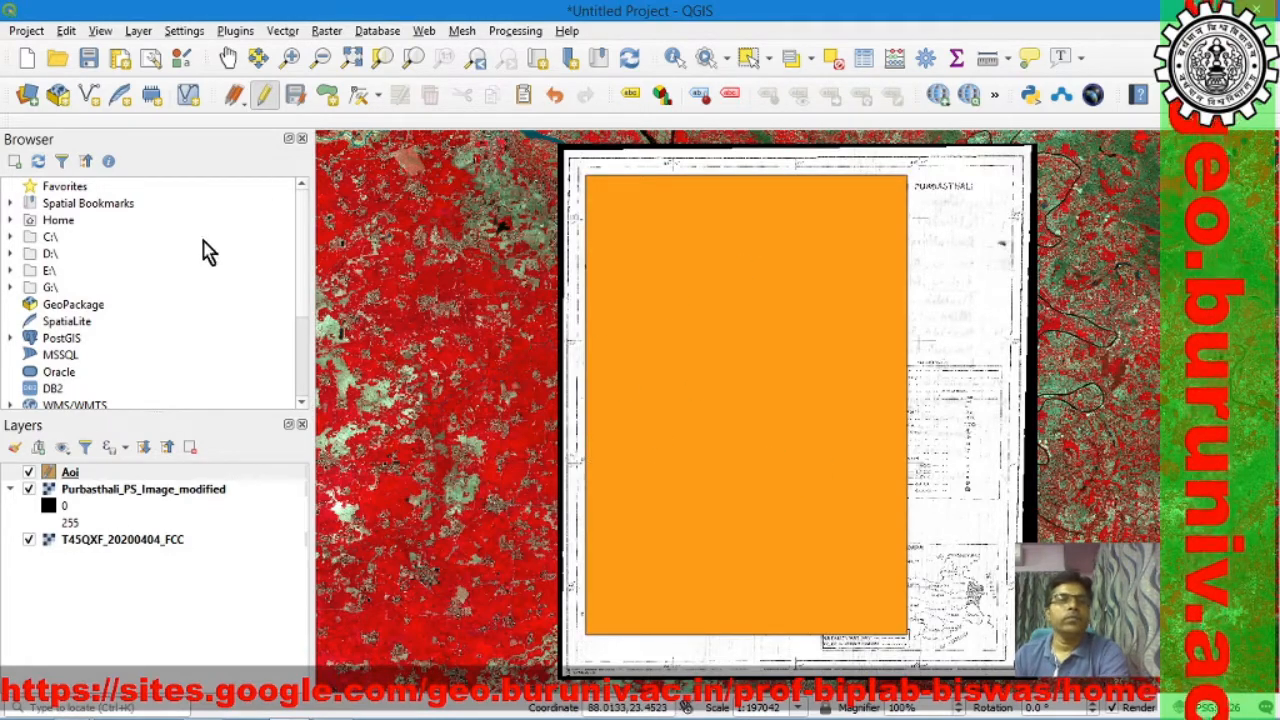
left_click(265, 95)
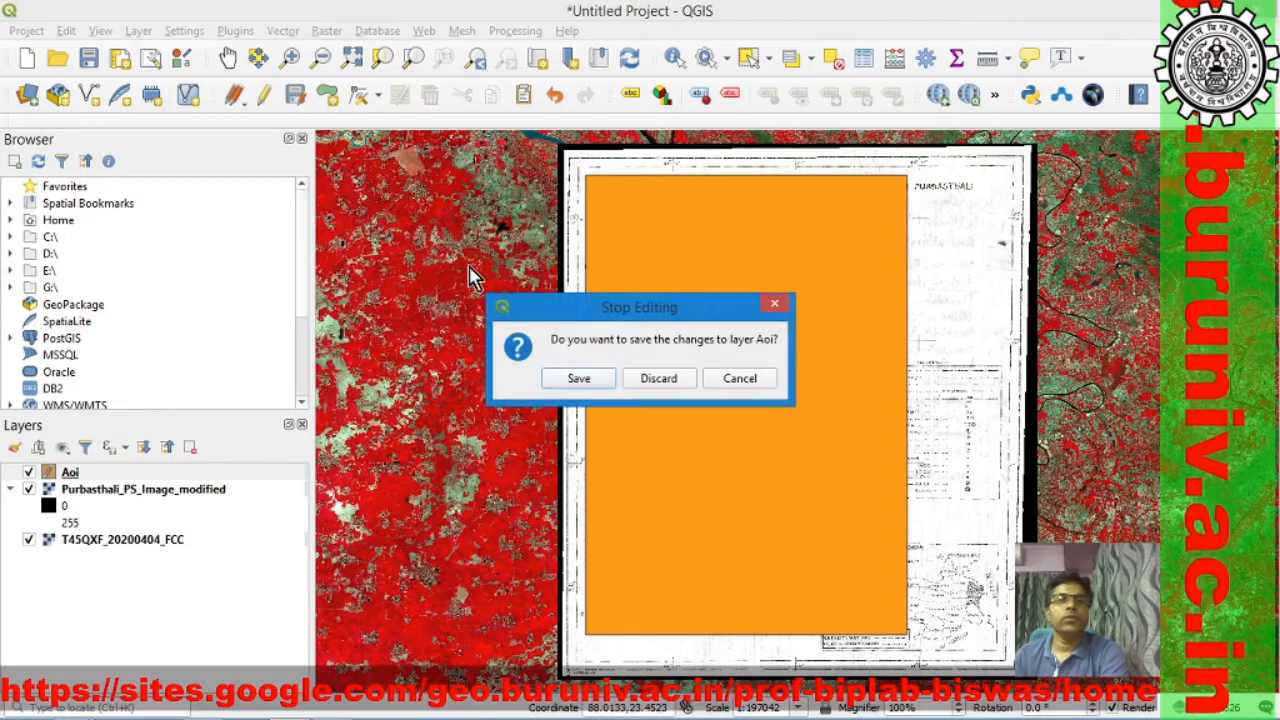
left_click(578, 380)
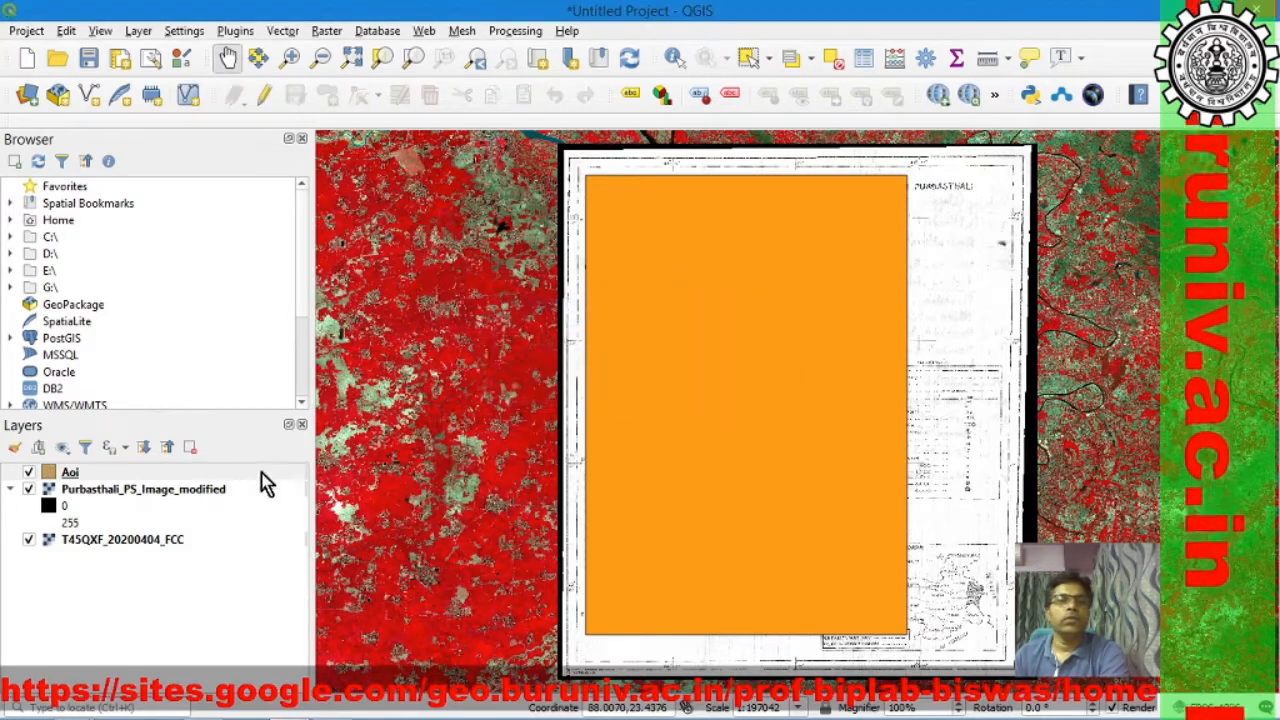
Step: Apply a transparent fill to the Aoi layer's simple fill symbol
right_click(70, 474)
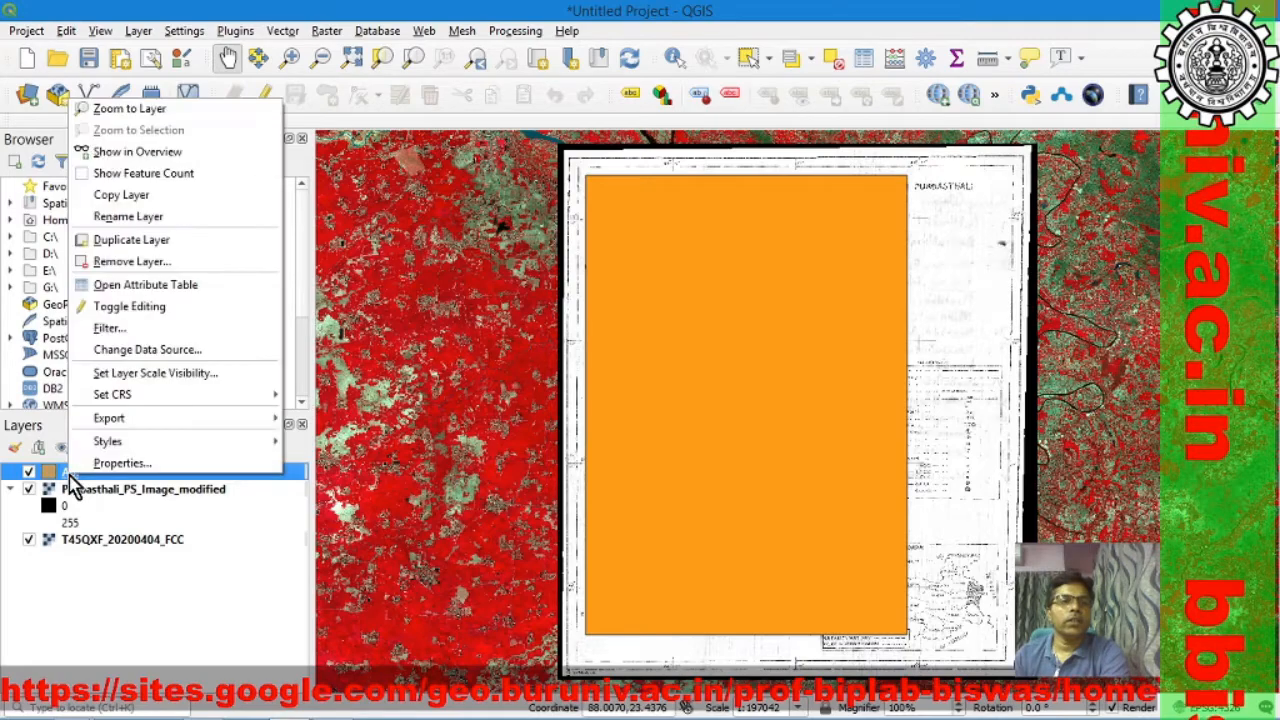
left_click(117, 465)
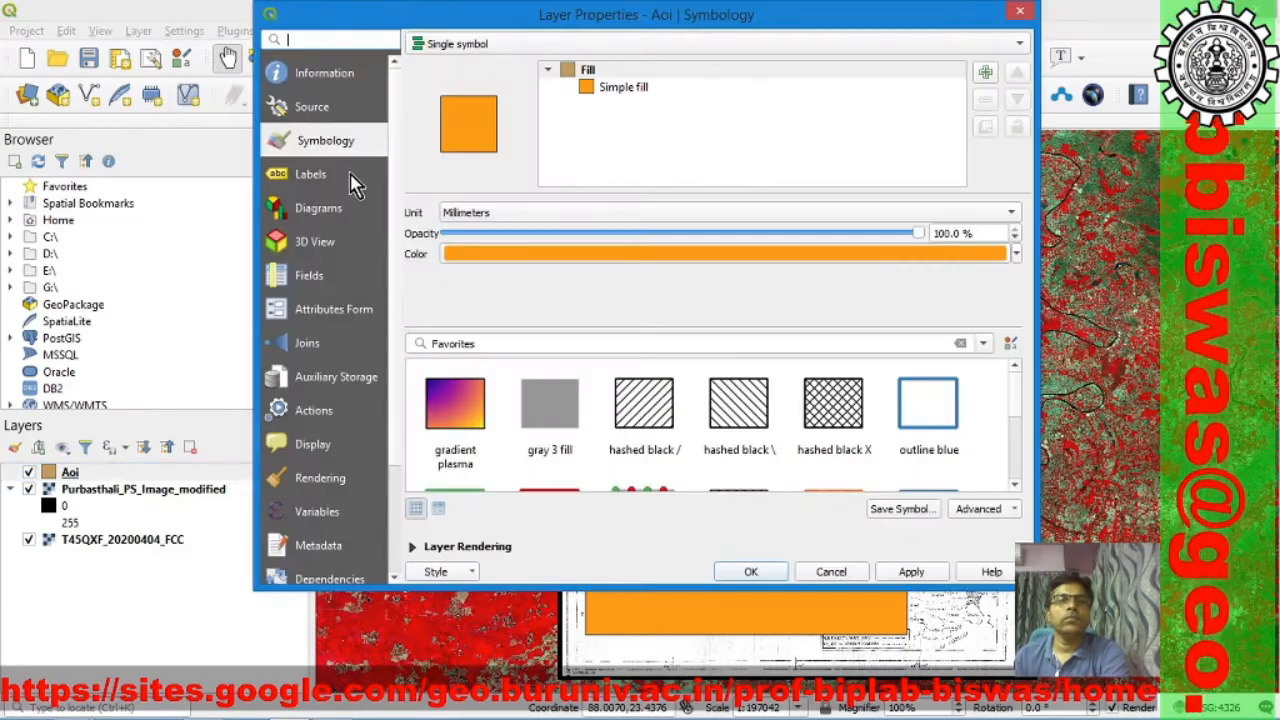
left_click(623, 92)
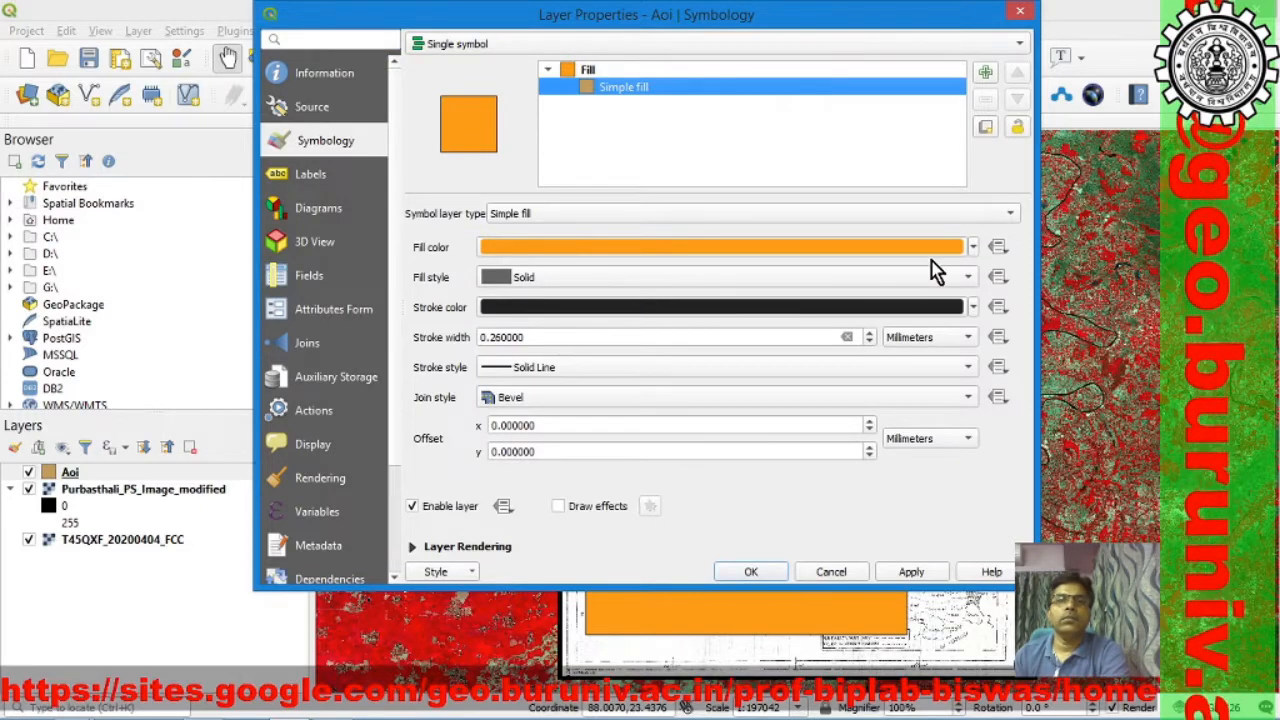
left_click(975, 252)
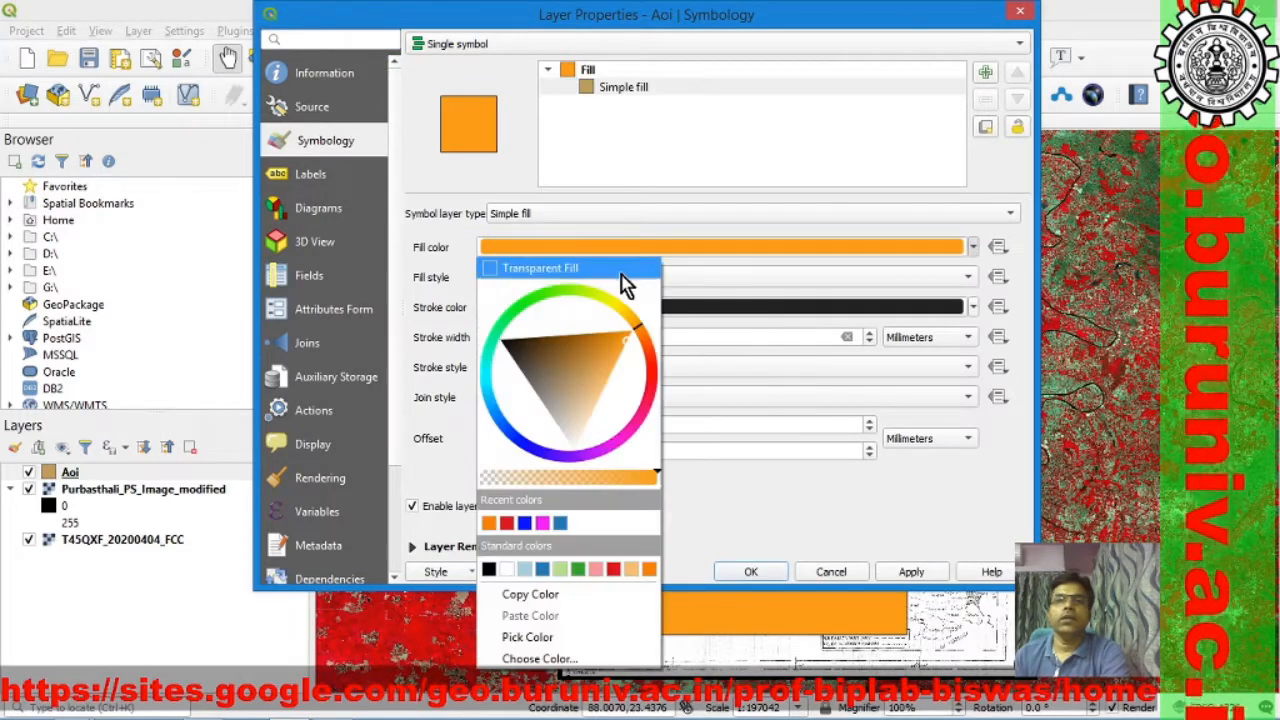
left_click(625, 274)
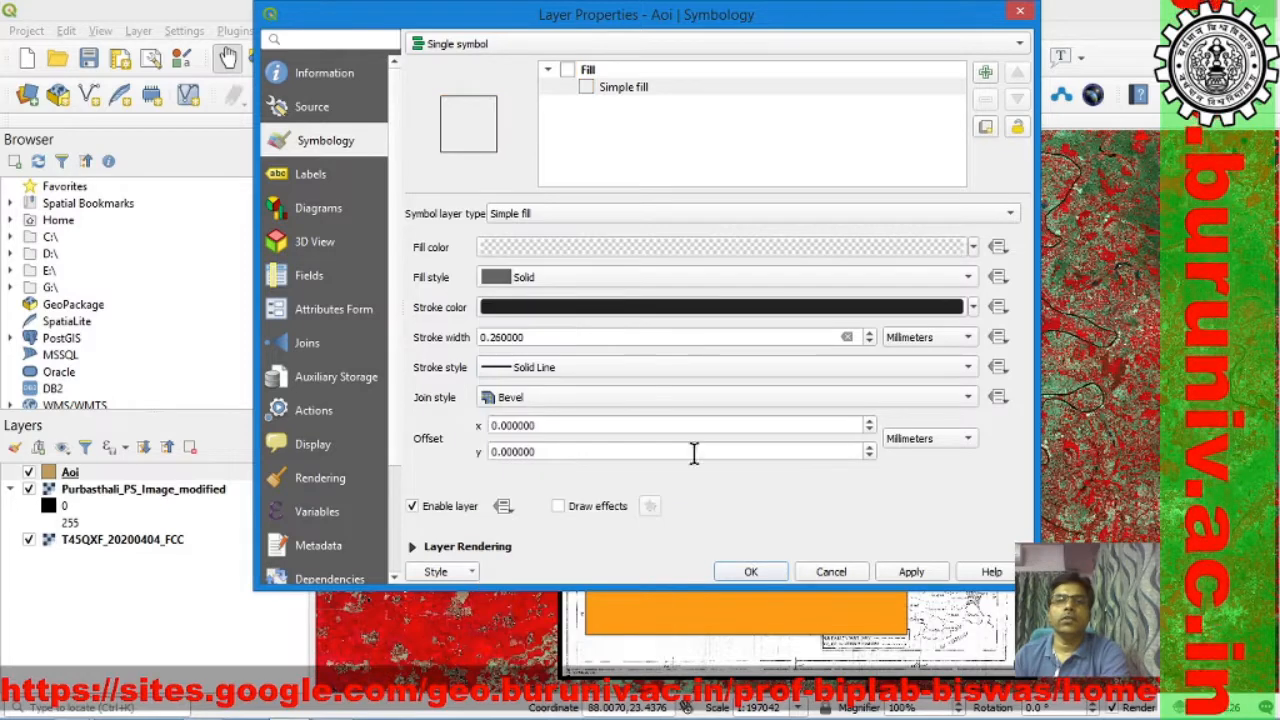
left_click(922, 575)
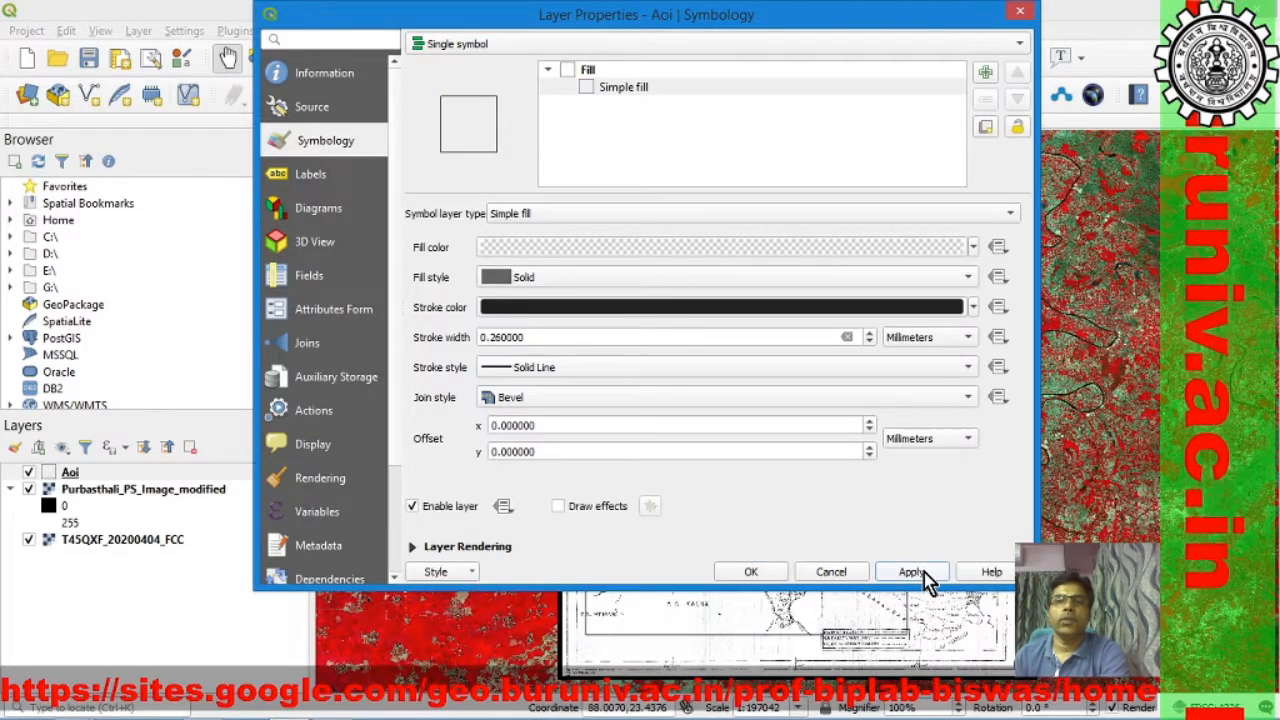
Step: Set the Aoi polygon's stroke width to 1.26 mm and its stroke color to red, and accept the symbology
left_click(487, 338)
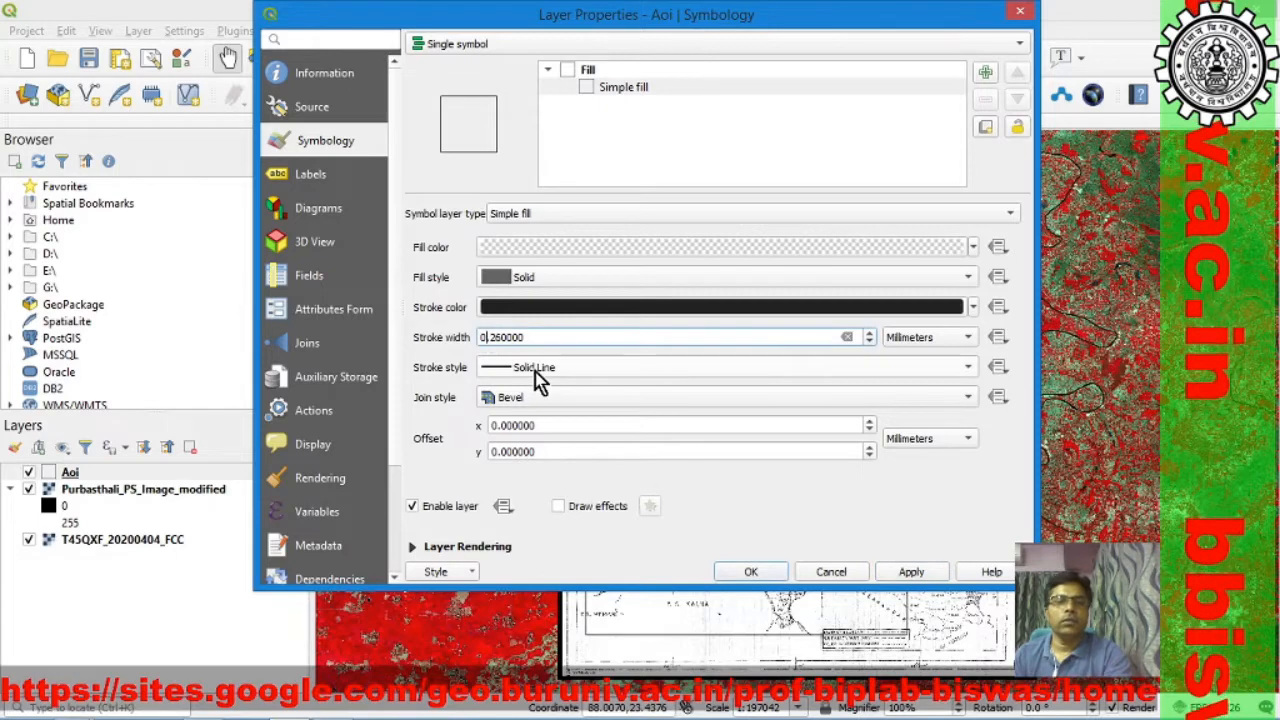
type("1")
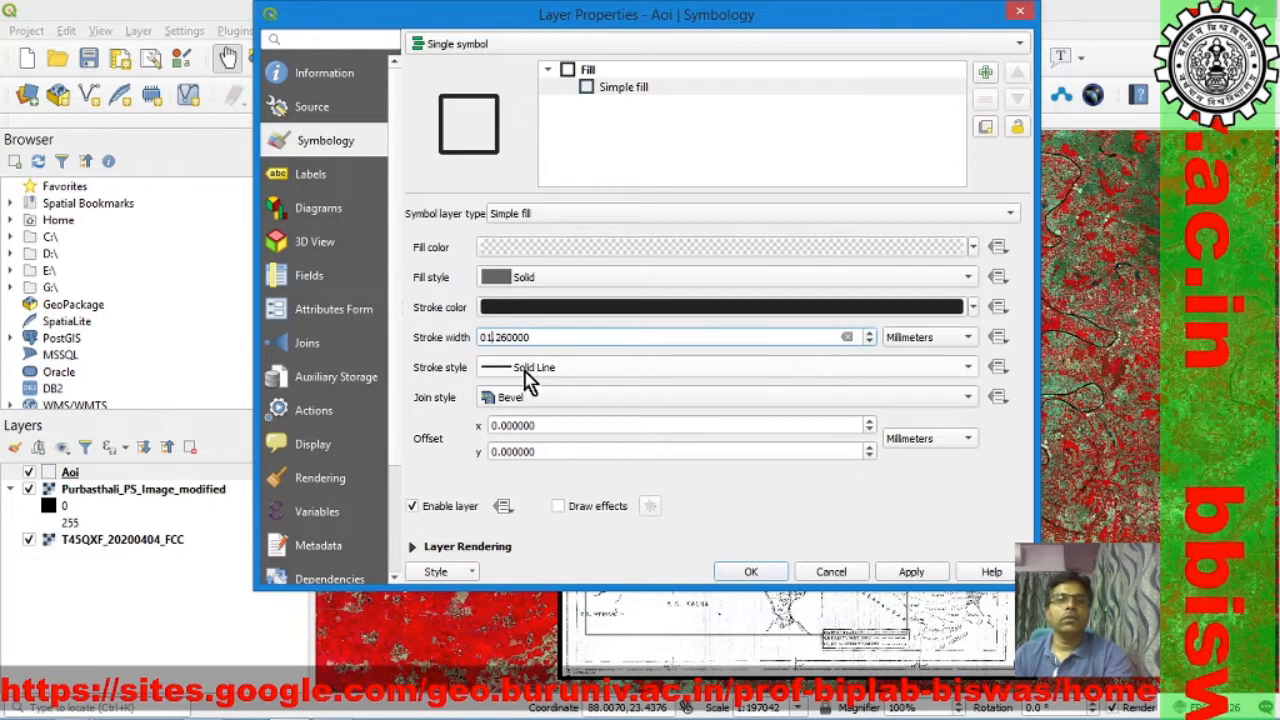
left_click(972, 308)
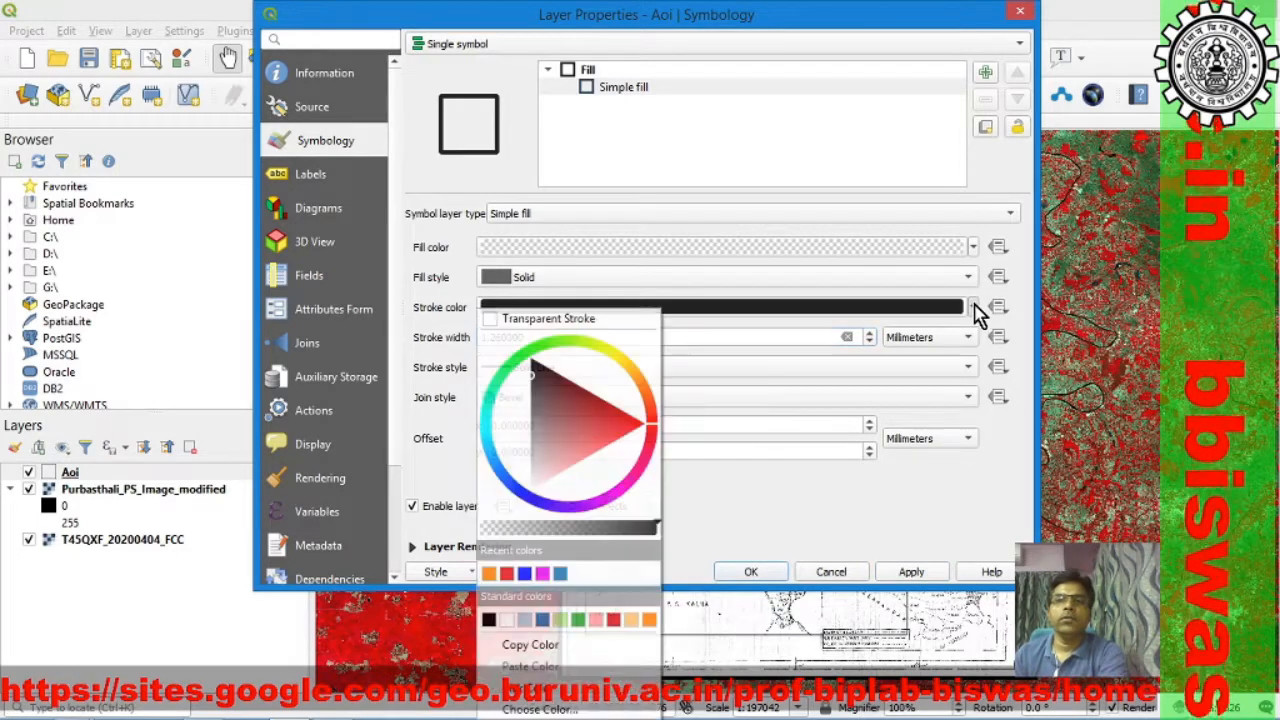
left_click(507, 573)
left_click(752, 574)
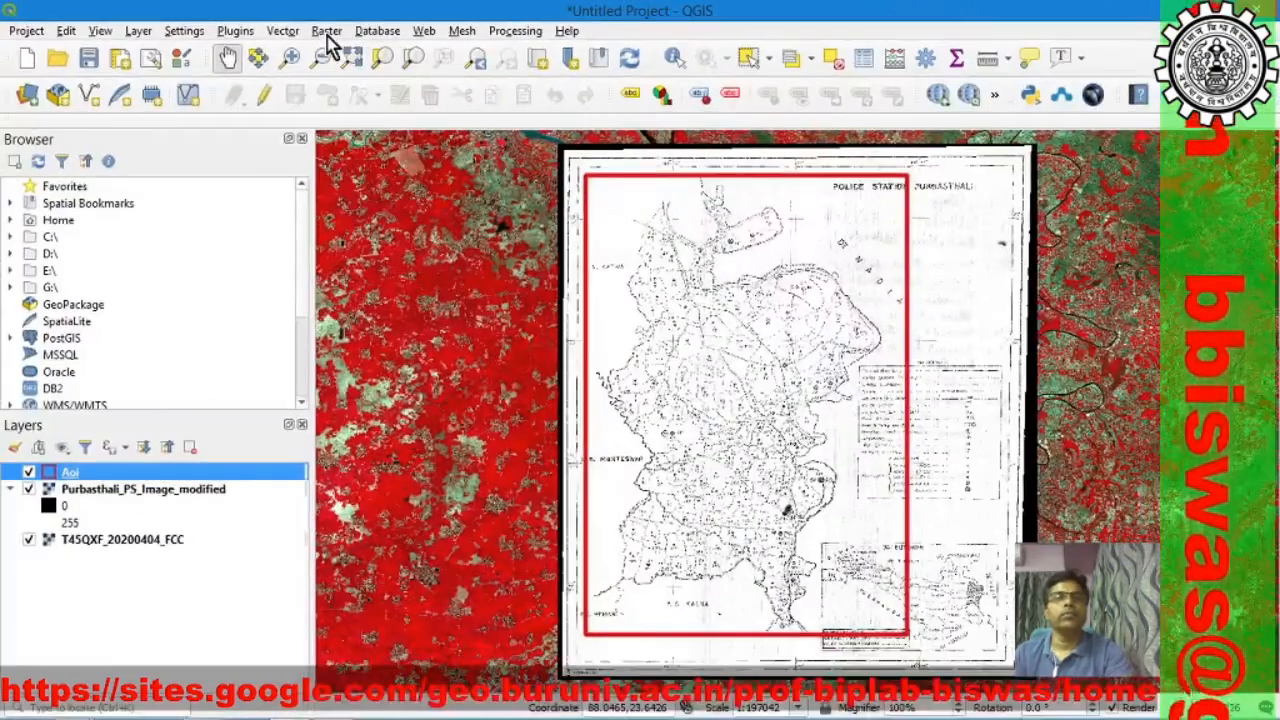
Step: Clip the T45QXF_20200404_FCC raster by the Aoi mask layer, keeping the resolution of the input raster
left_click(328, 62)
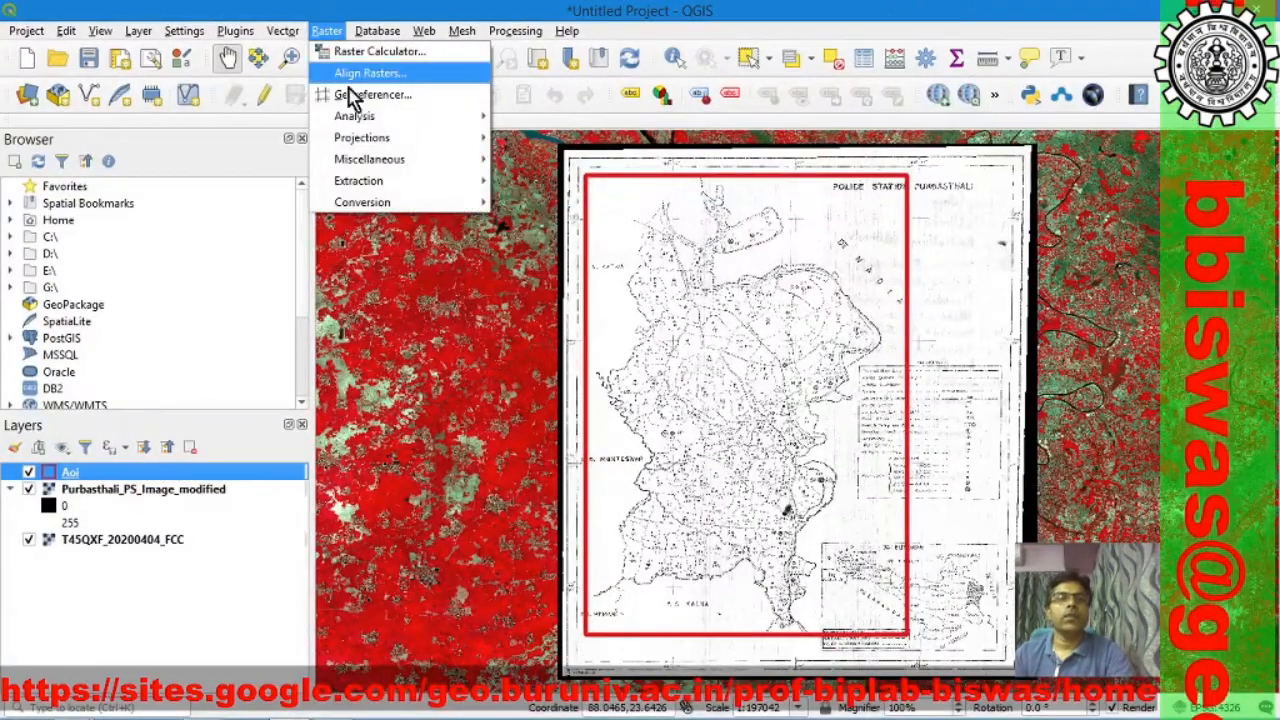
mouse_move(345, 180)
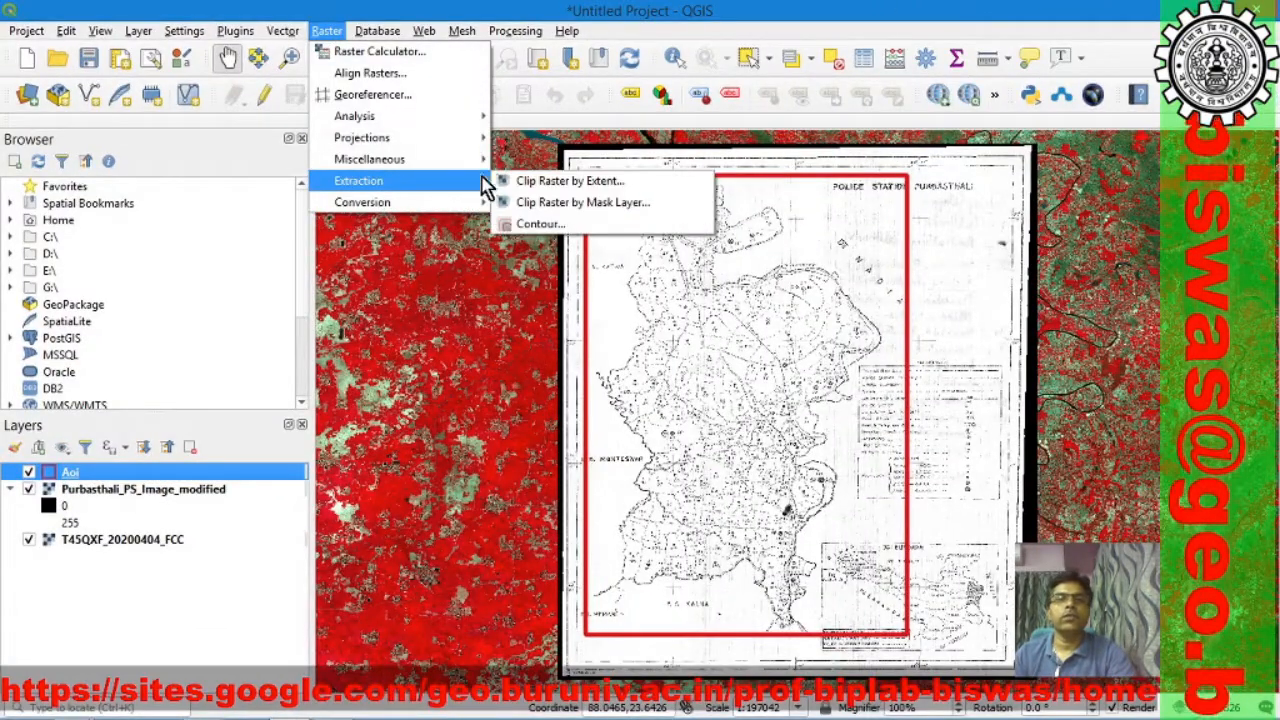
left_click(608, 220)
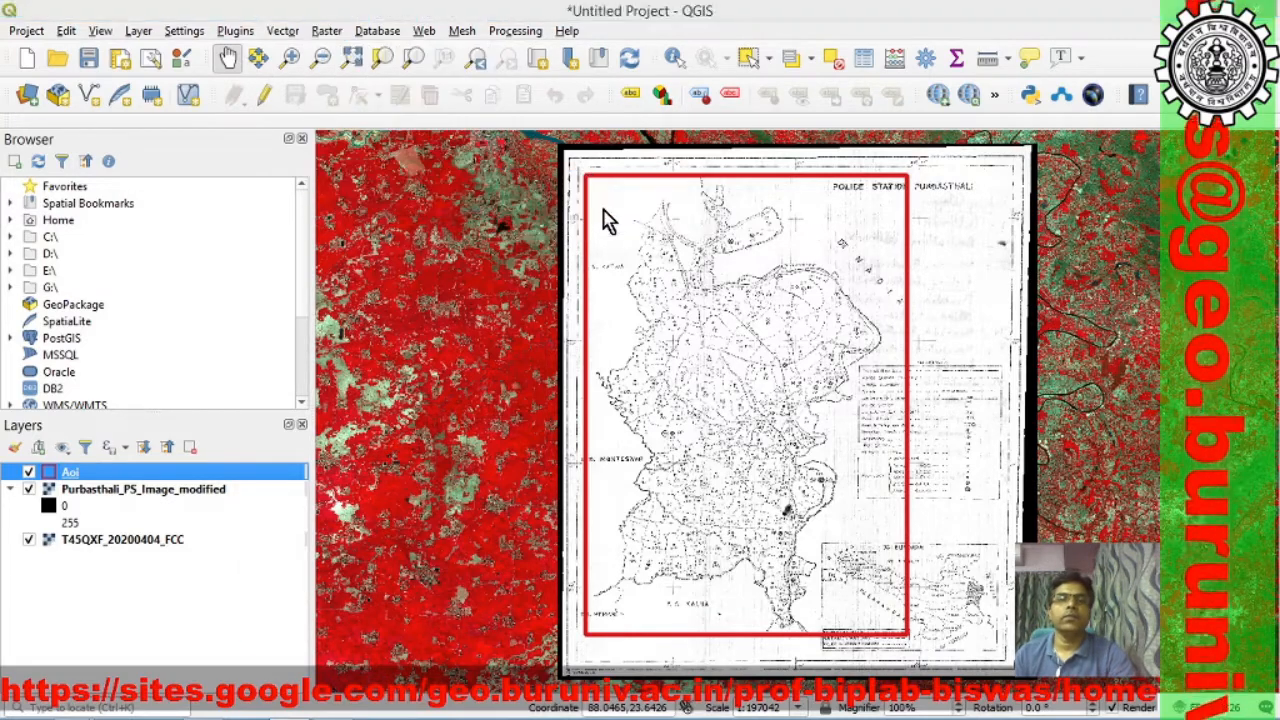
left_click_drag(590, 157, 607, 65)
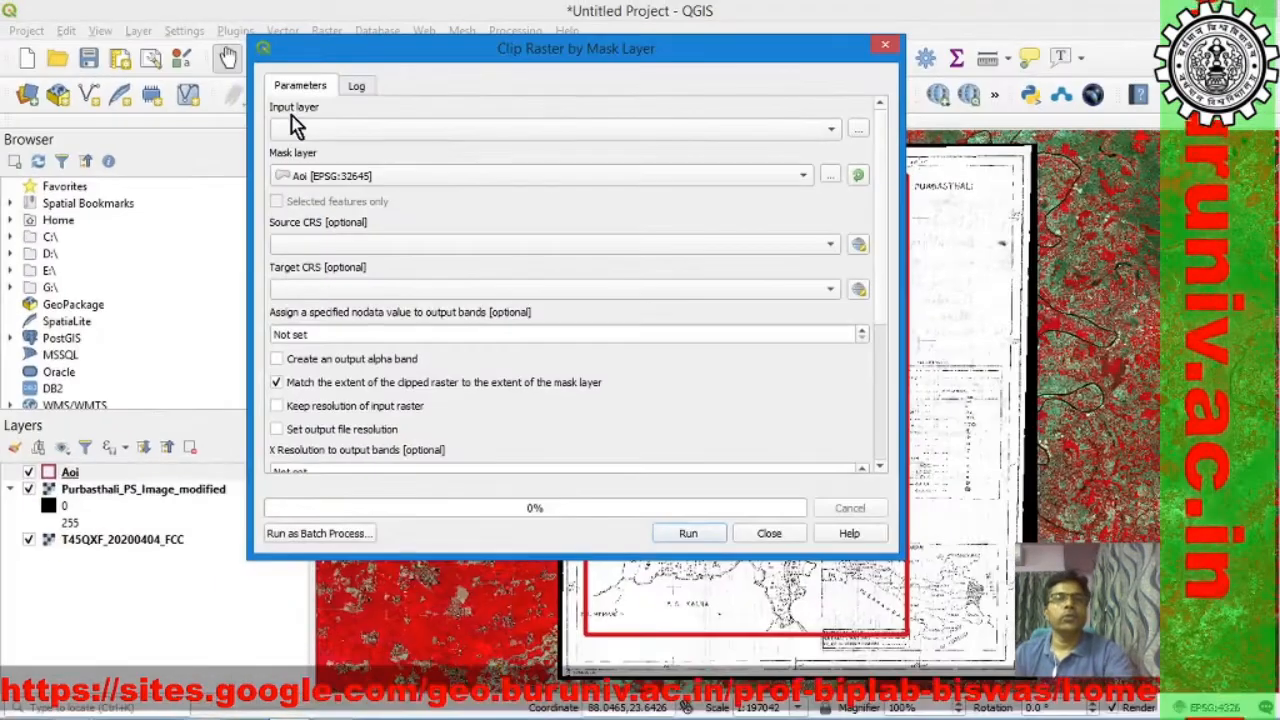
left_click(833, 133)
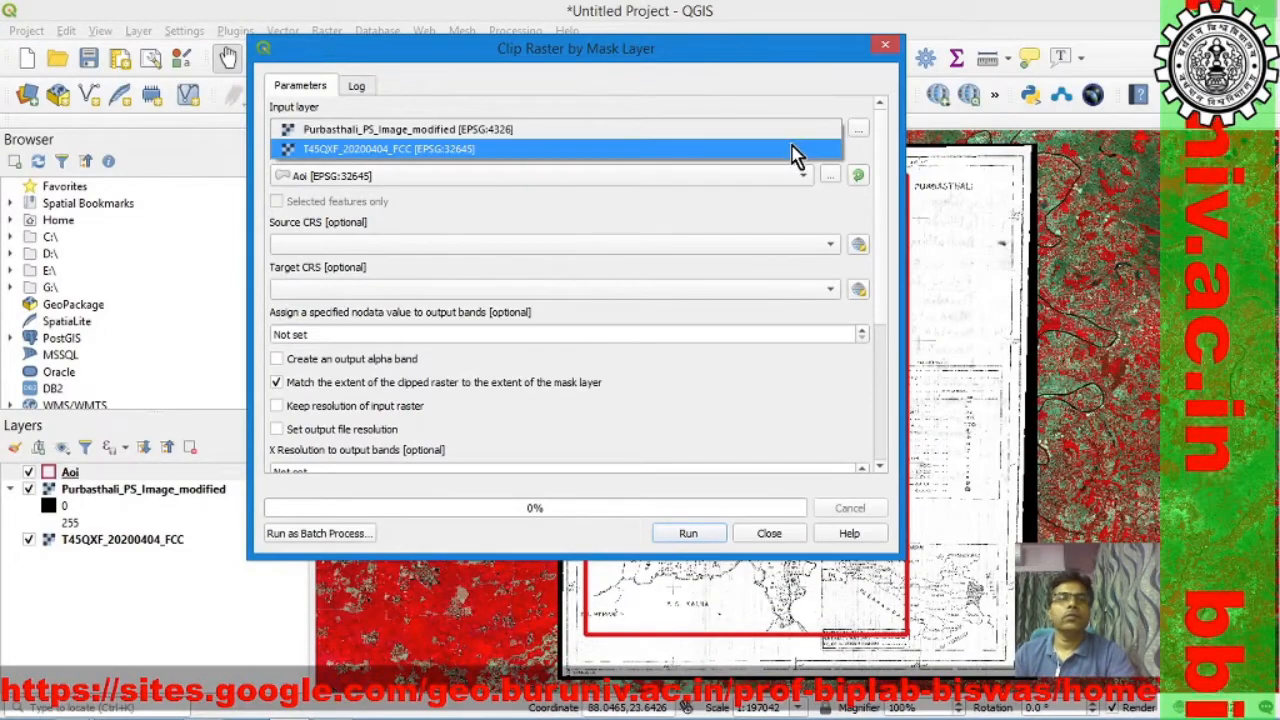
left_click(773, 150)
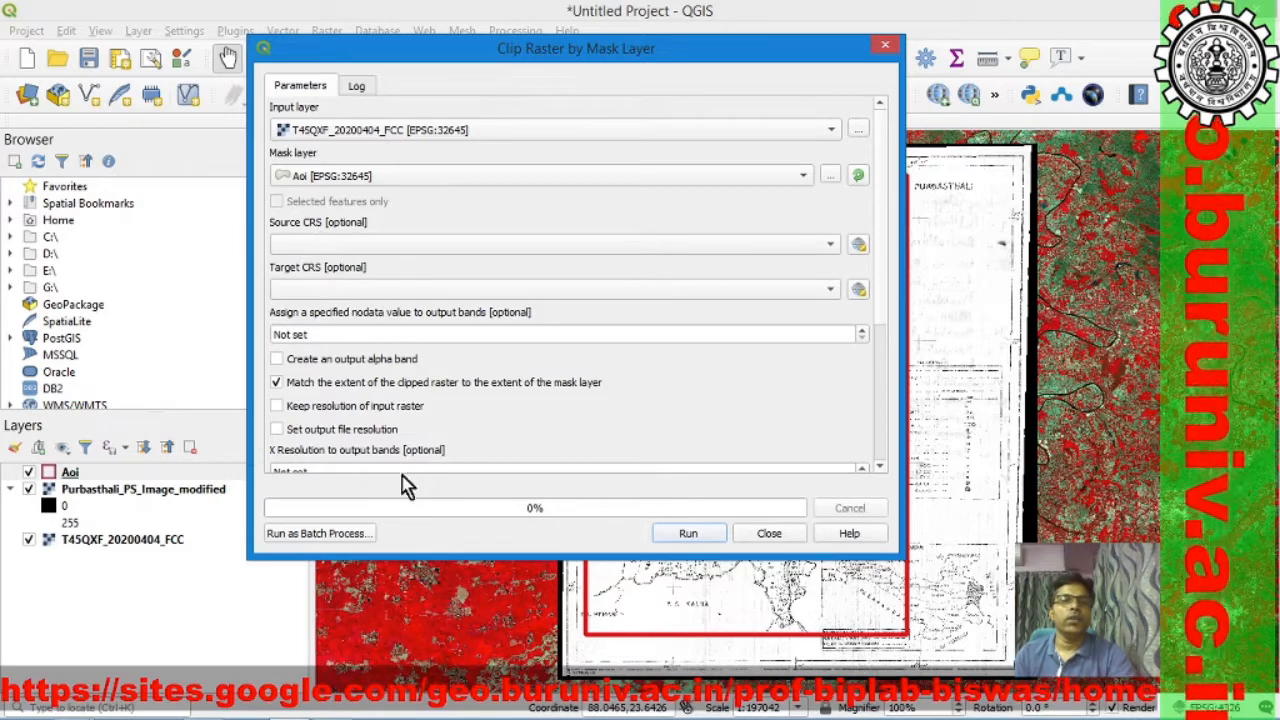
left_click(277, 407)
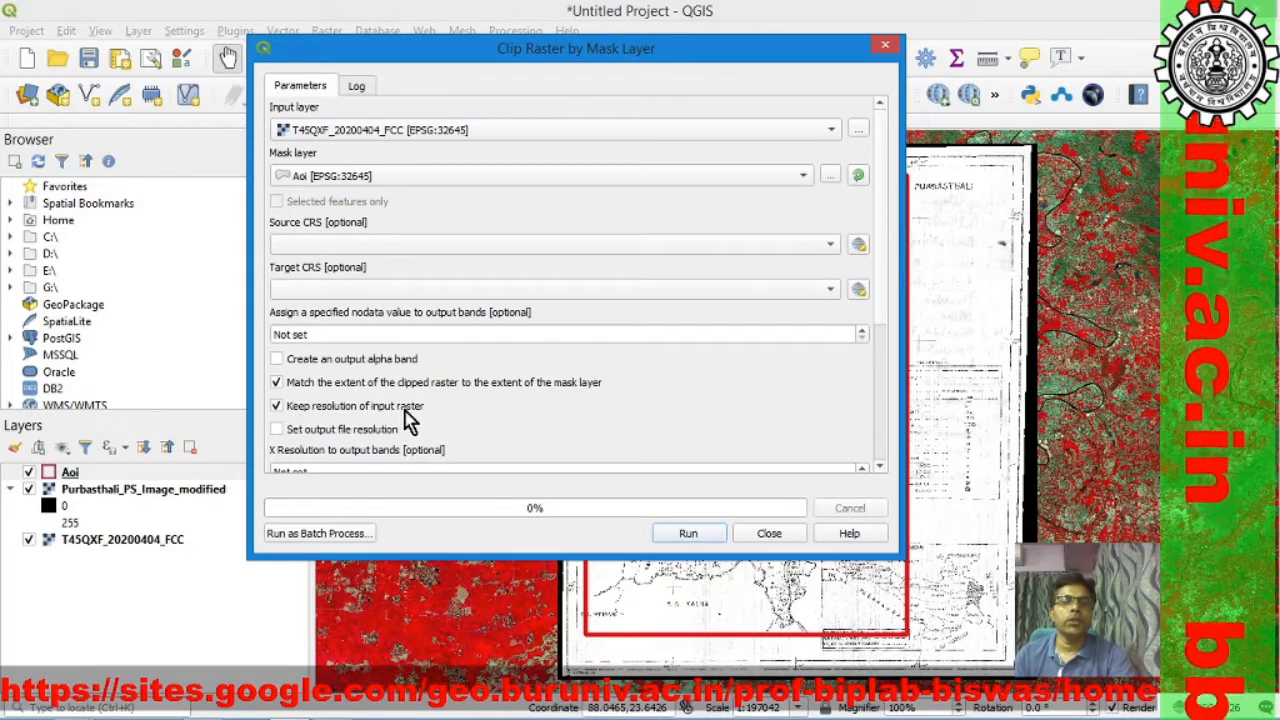
left_click(690, 535)
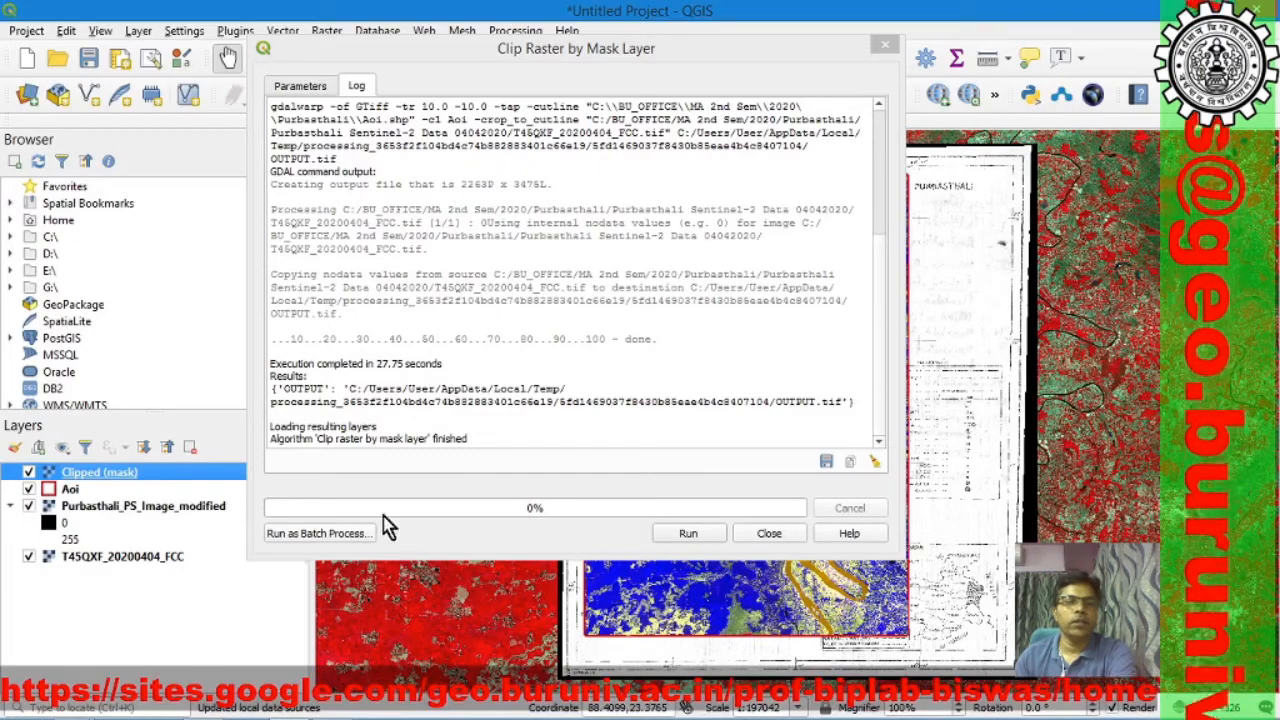
left_click(769, 534)
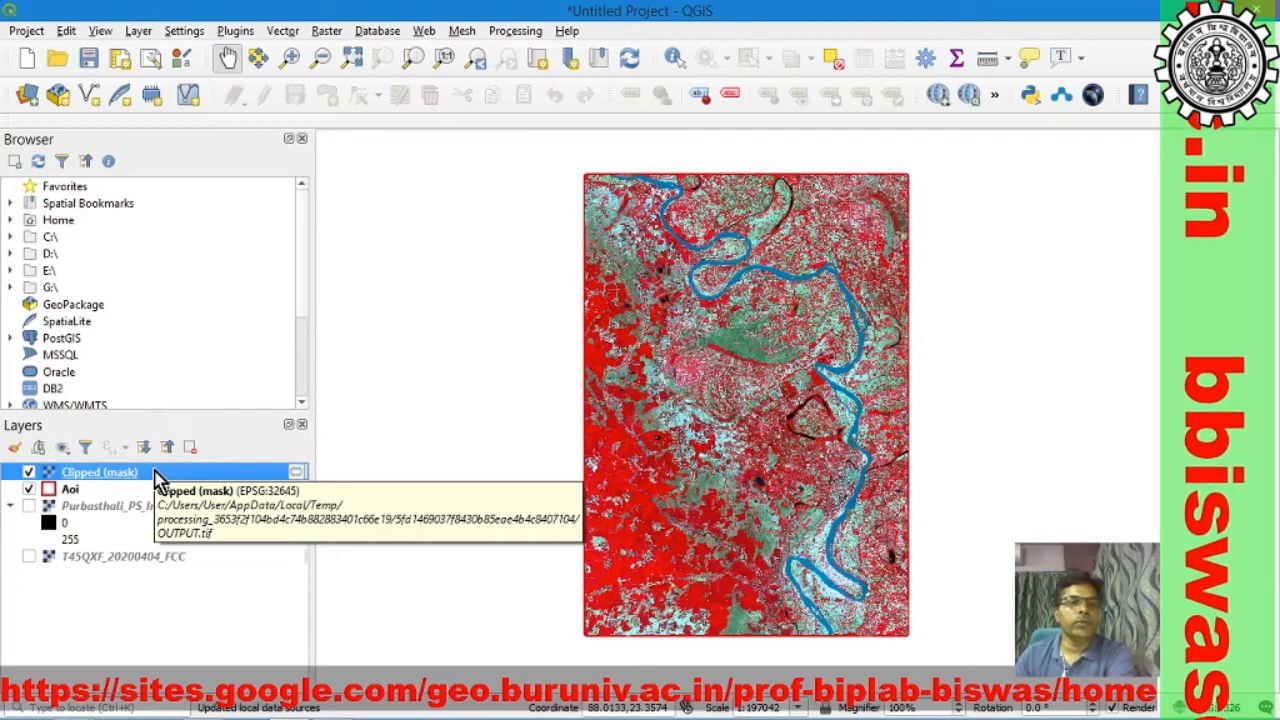
Step: Export the Clipped (mask) layer as a raw-data GeoTIFF named Purbasthali_PS_FCC in the Purbasthali folder, adding the saved file to the map
right_click(157, 479)
mouse_move(262, 416)
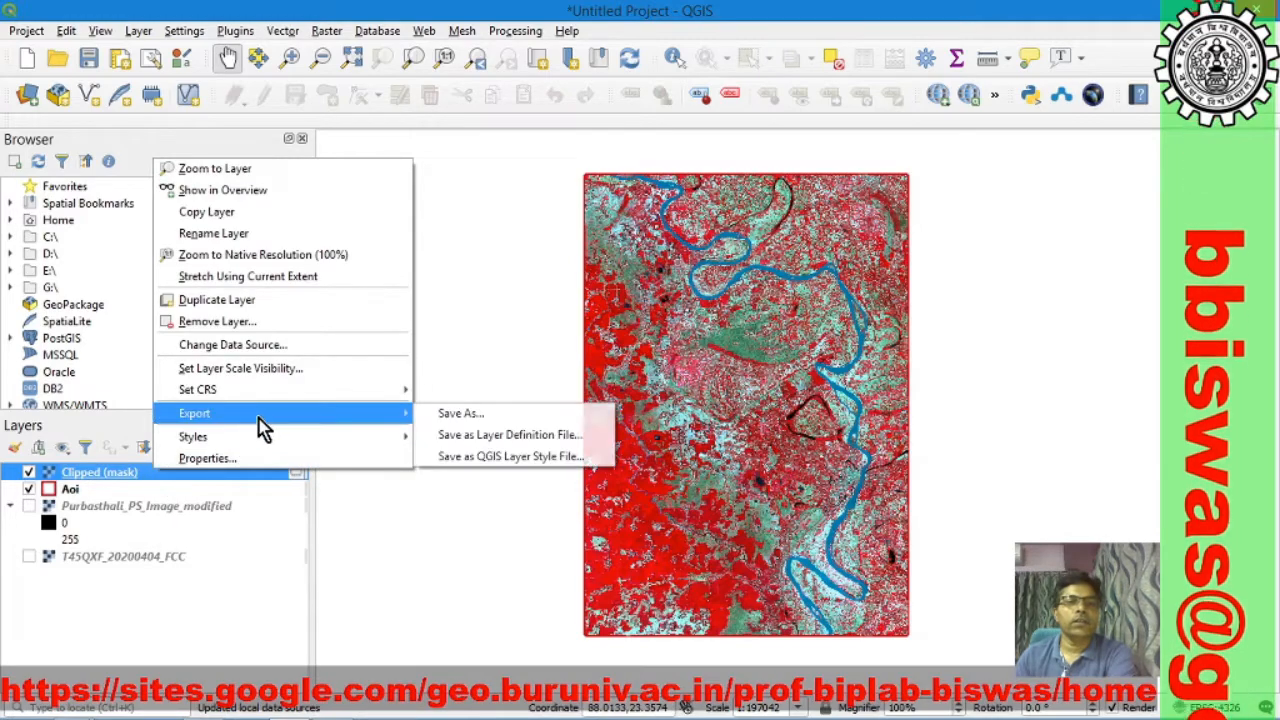
left_click(462, 416)
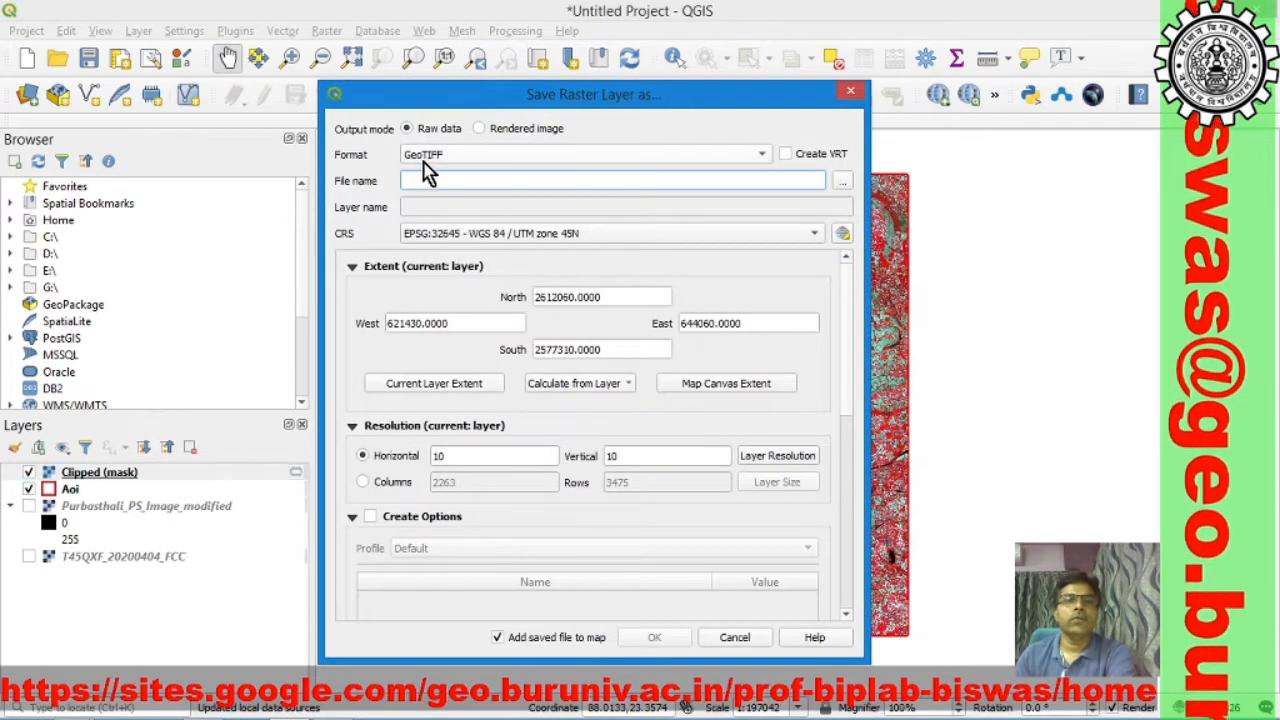
left_click(843, 183)
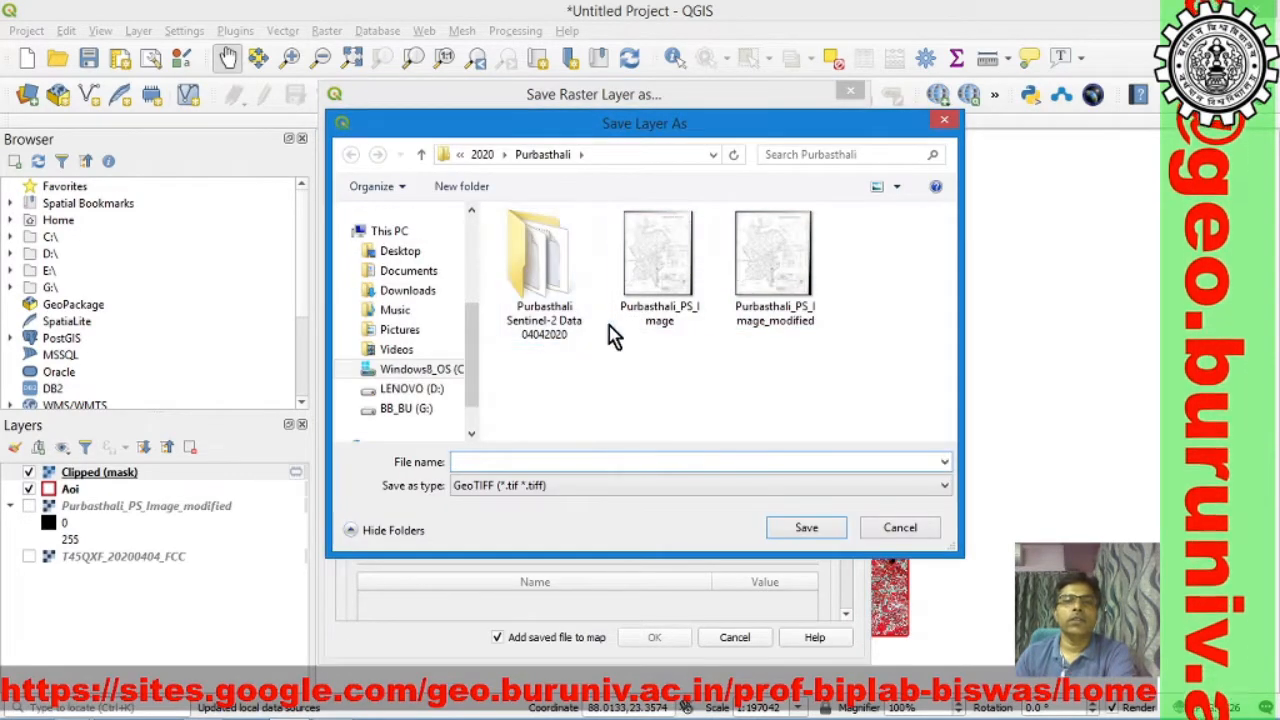
left_click(675, 330)
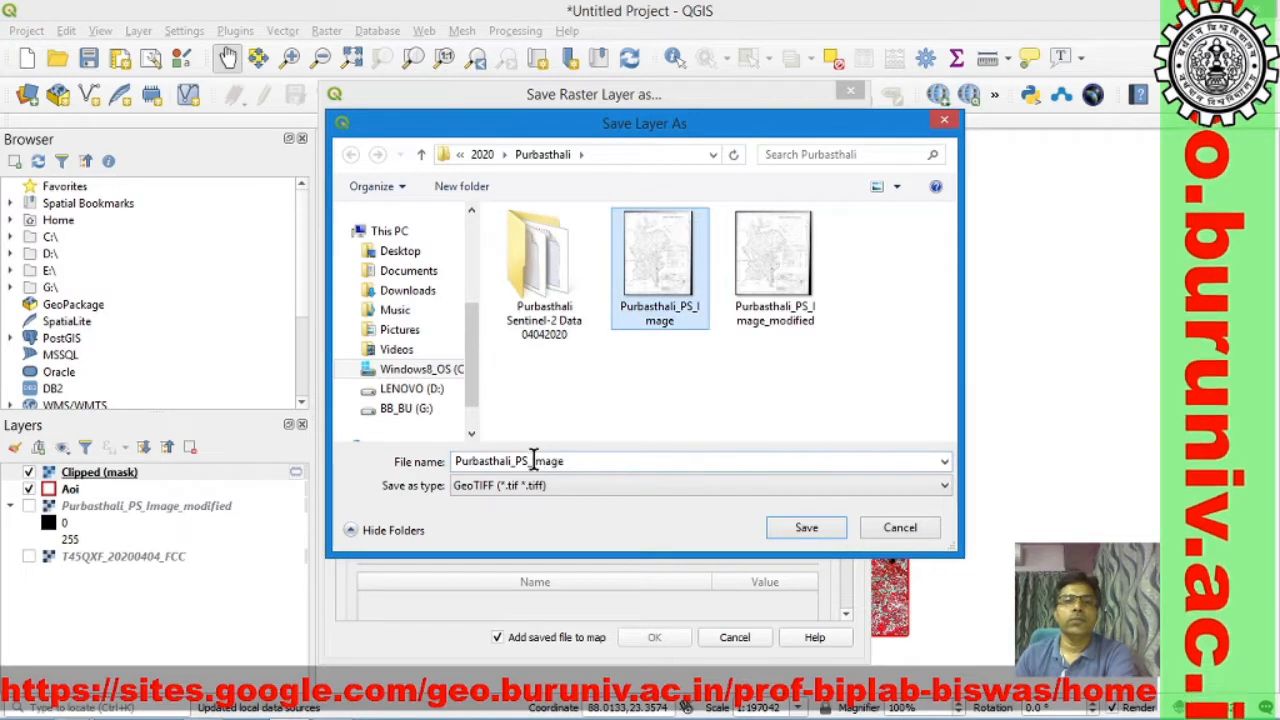
double_click(535, 462)
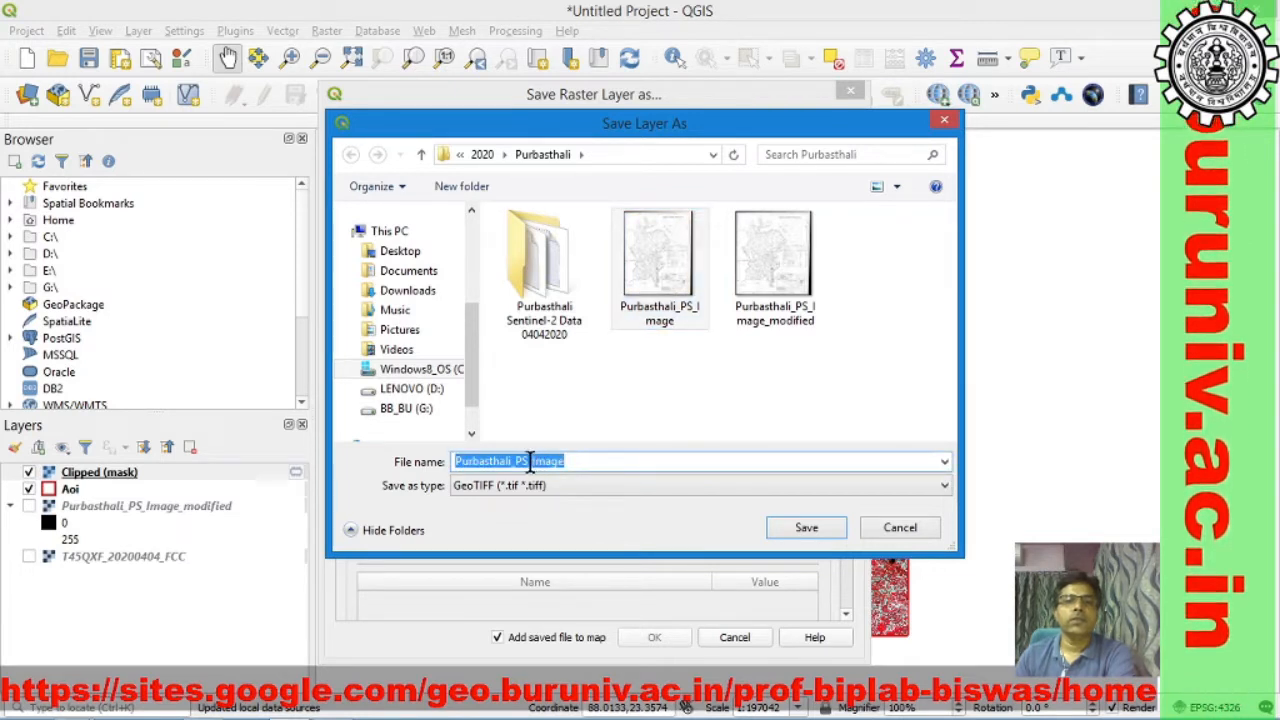
left_click(535, 462)
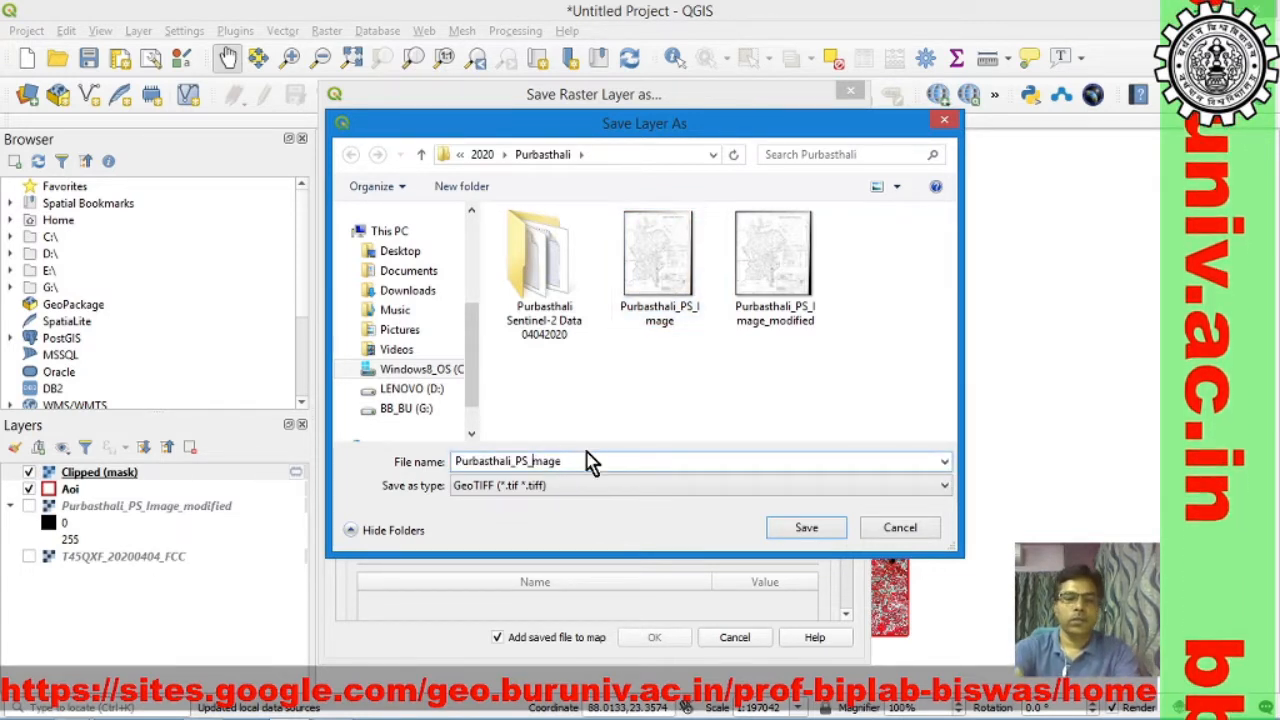
type("FCC")
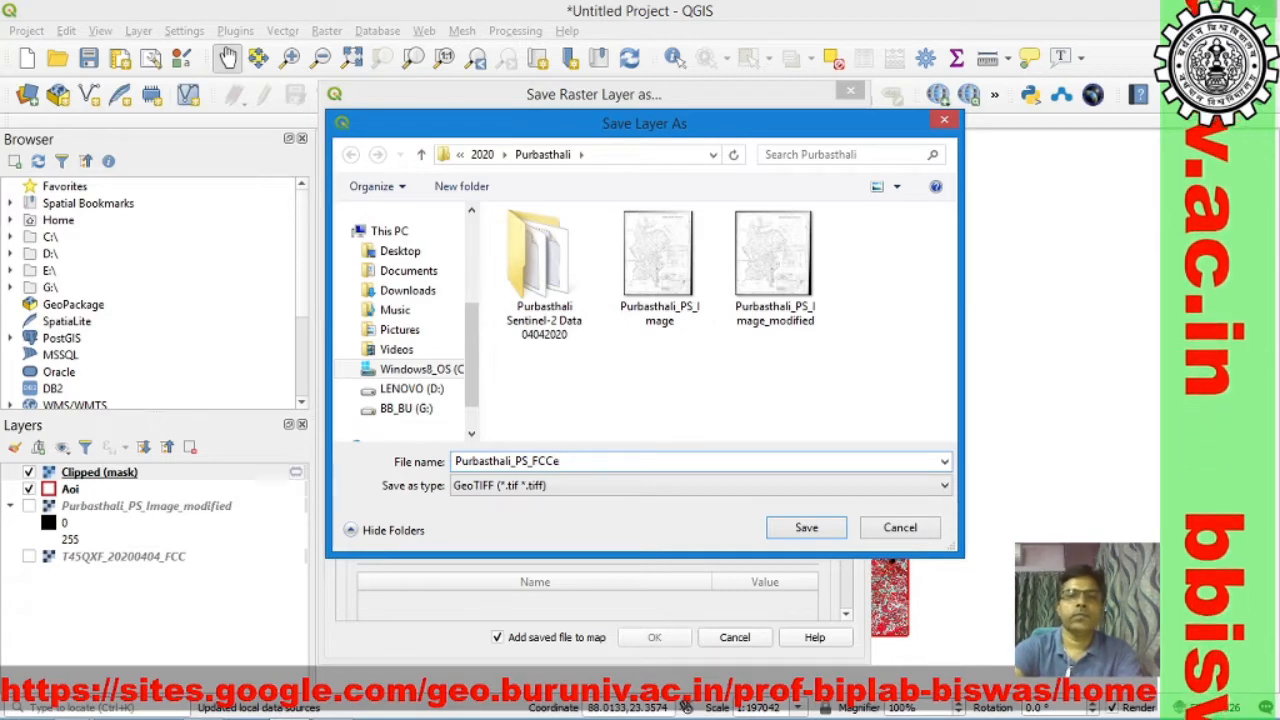
left_click(816, 529)
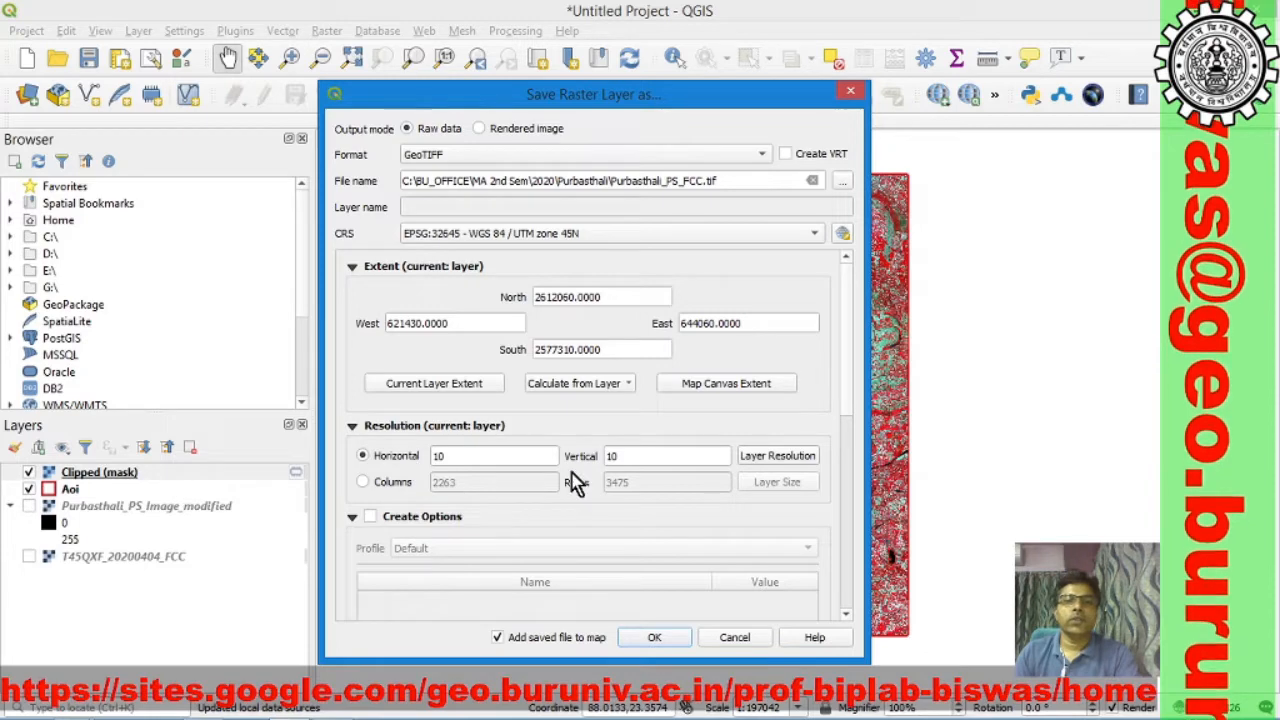
left_click(664, 642)
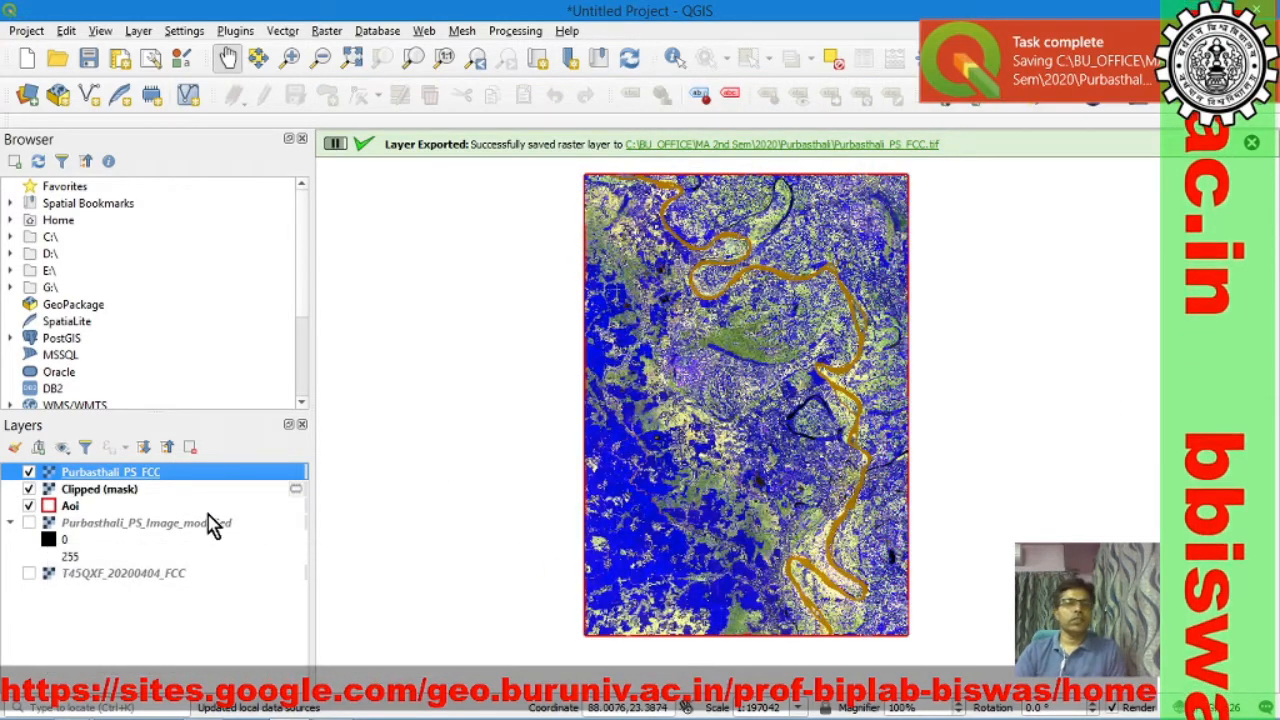
Step: Hide the Clipped (mask) layer and render Purbasthali_PS_FCC with Band 3 as red and Band 1 (Gray) as blue
left_click(29, 489)
right_click(174, 471)
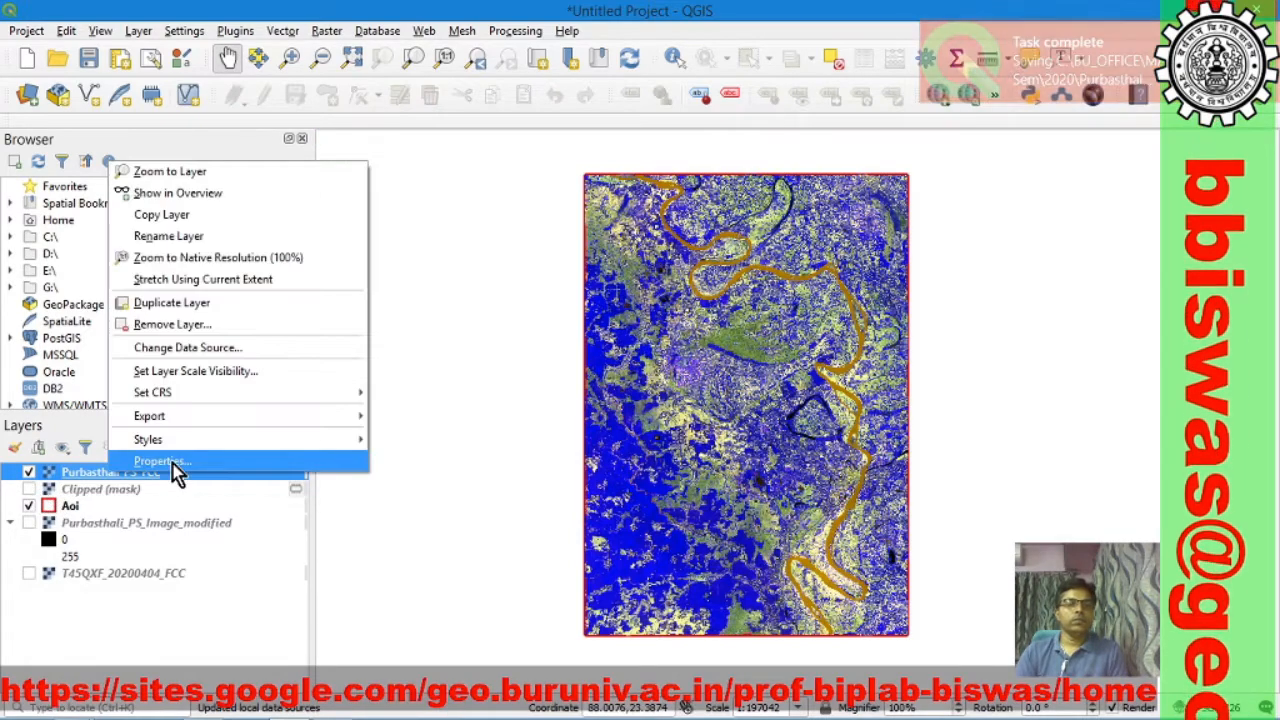
key("Escape")
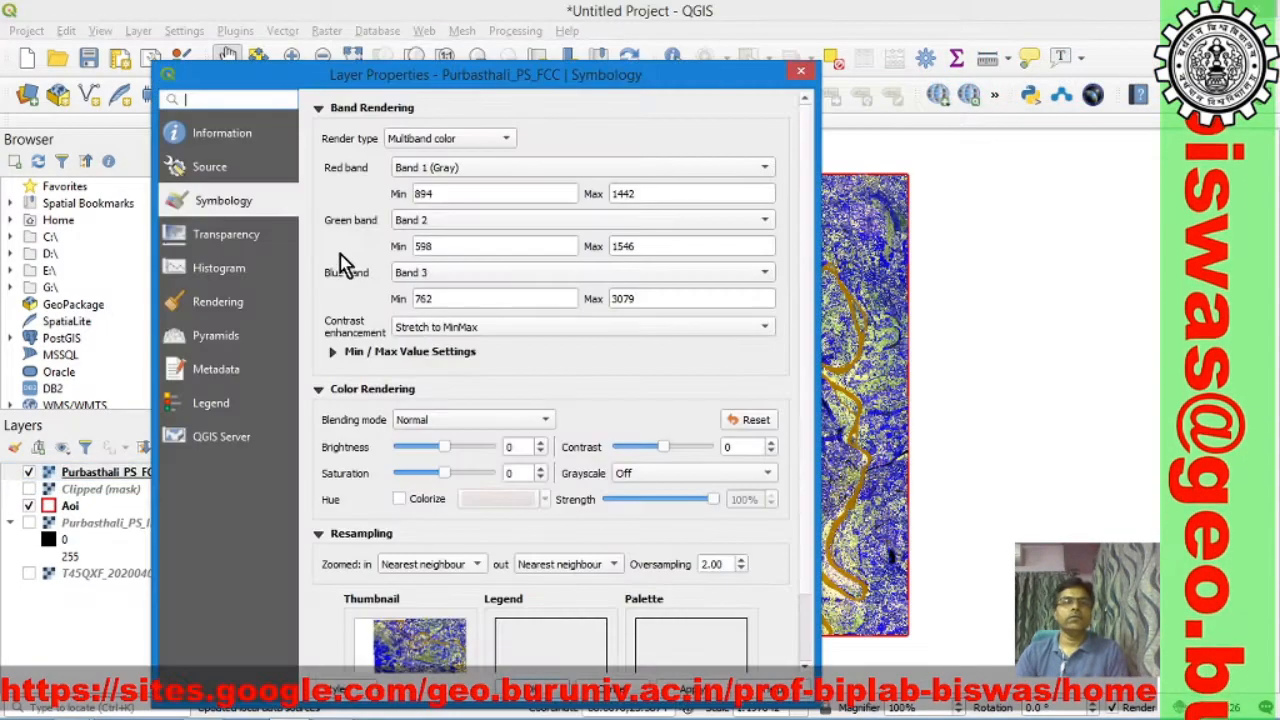
left_click(768, 170)
left_click(646, 210)
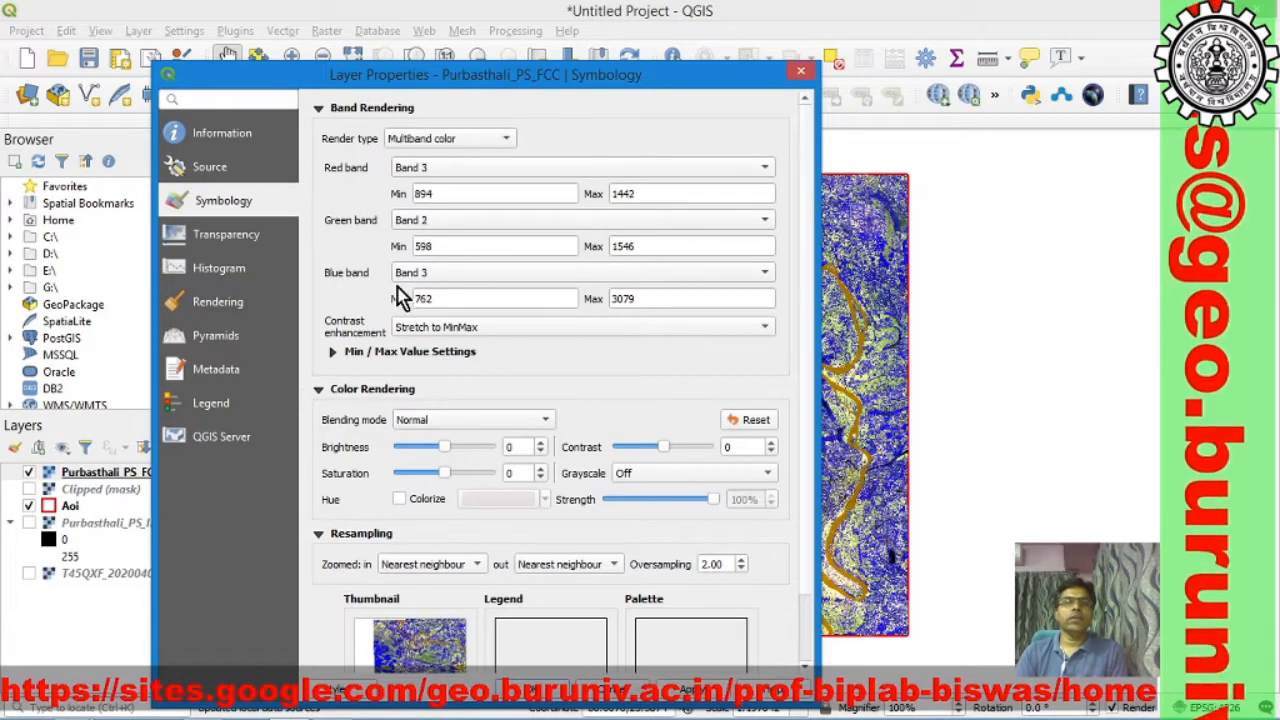
left_click(762, 276)
left_click(512, 237)
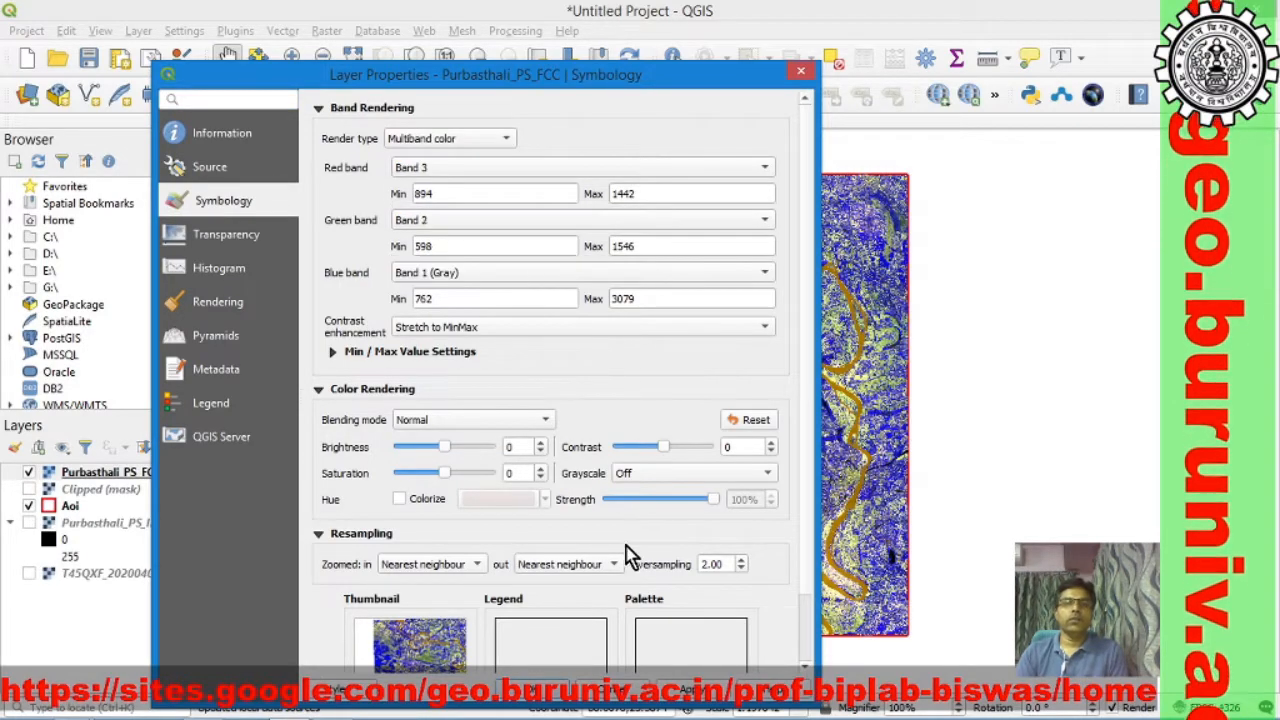
left_click(560, 700)
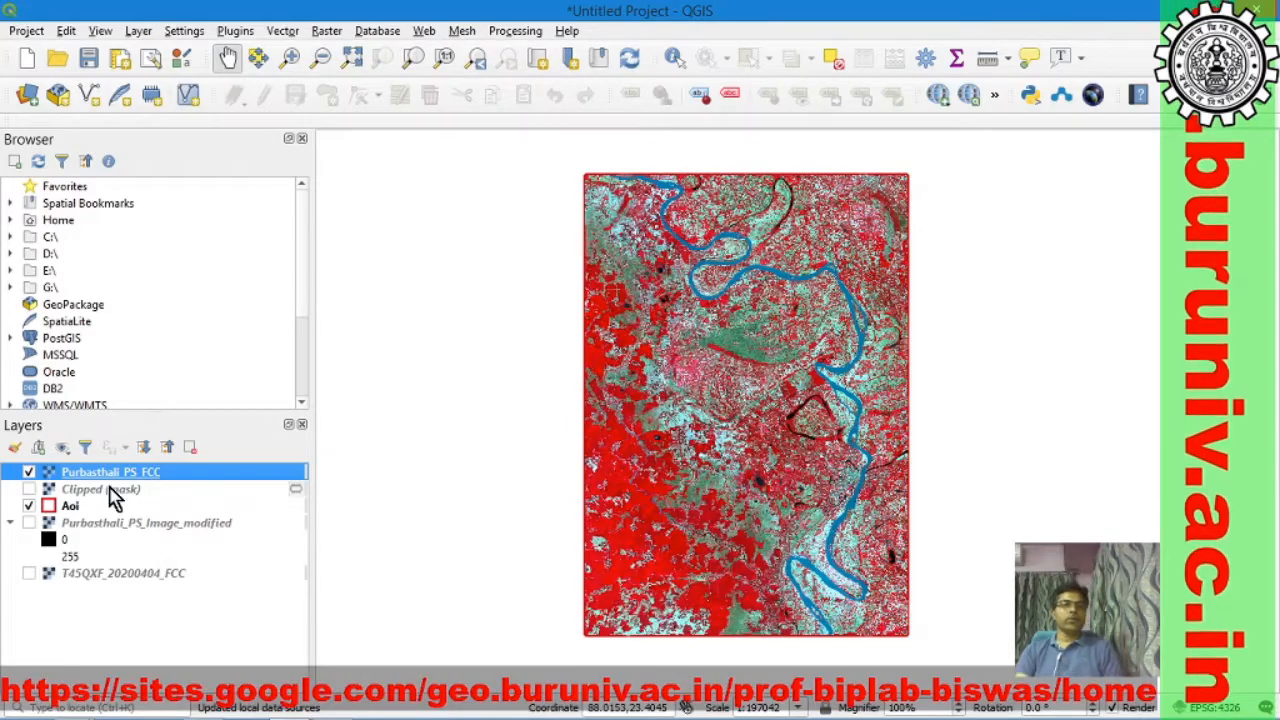